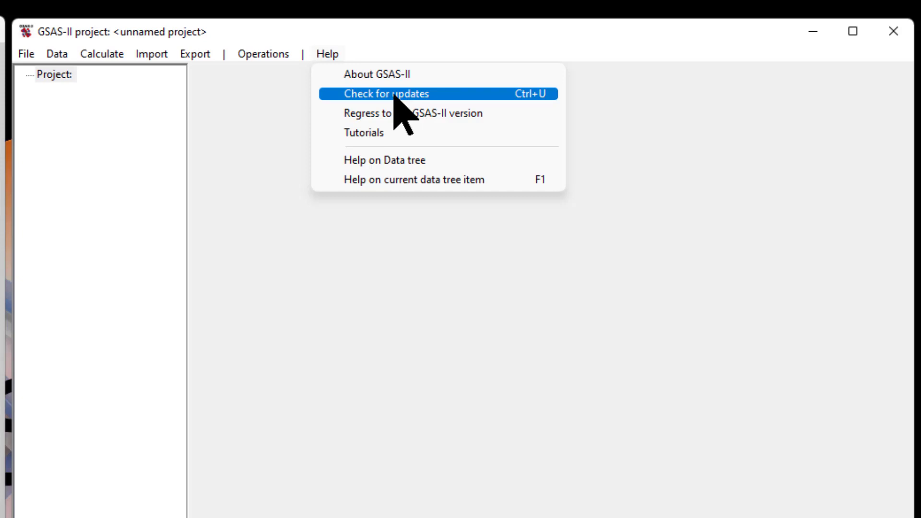
Check for program updates and dismiss the result.
click(393, 94)
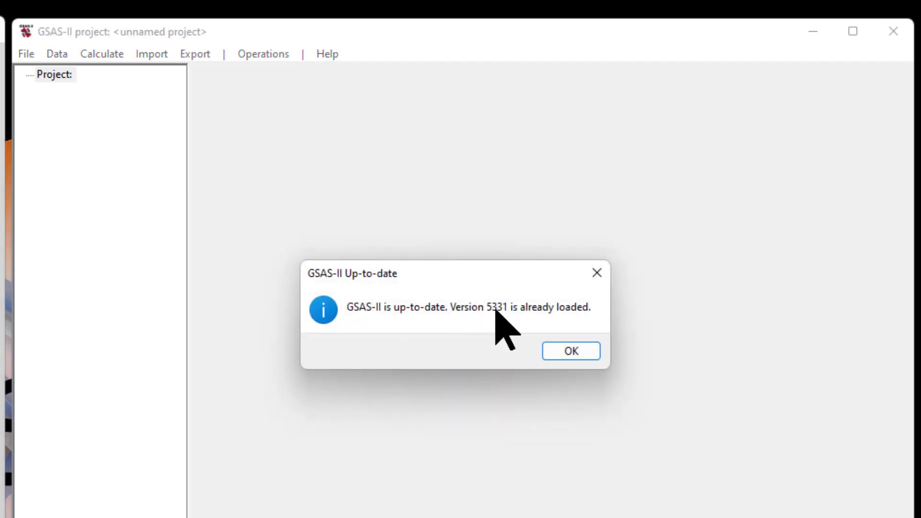
click(557, 349)
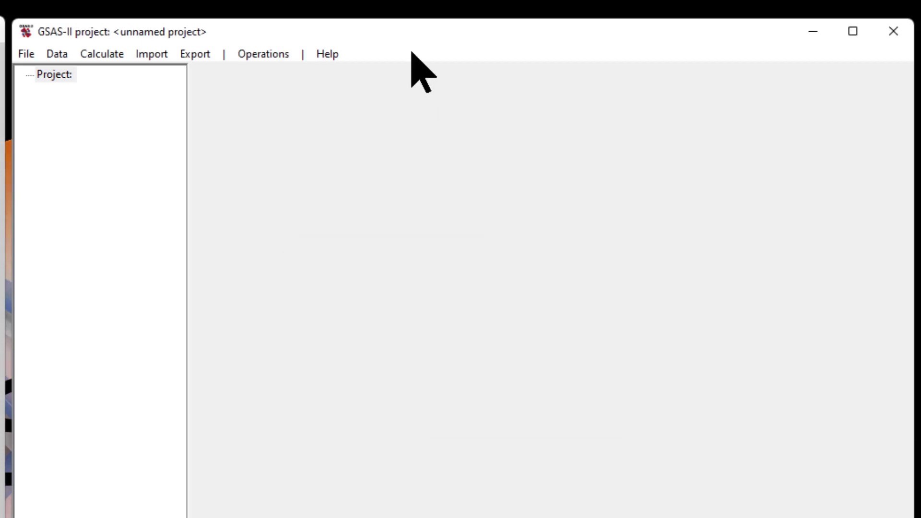
Import the CdWO4 XYE file from the Refinement folder as powder data, with its format guessed from the file.
click(152, 54)
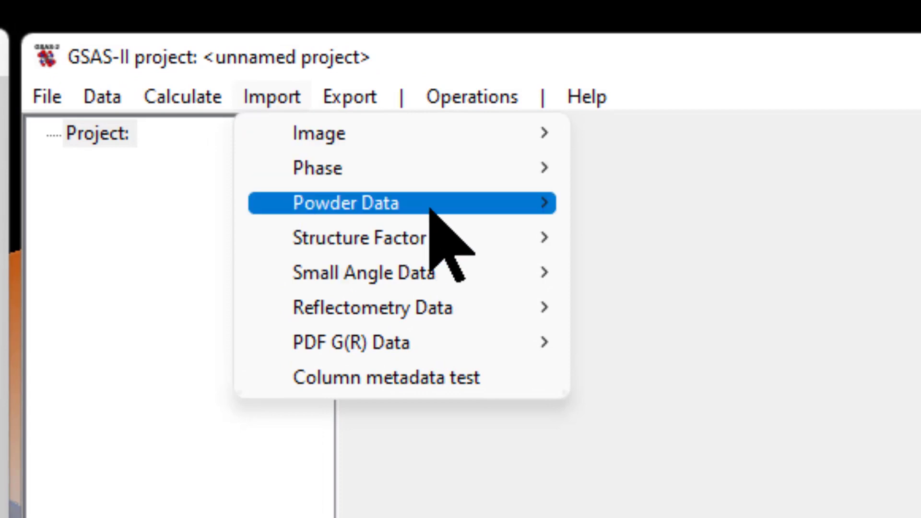
mouse_move(239, 112)
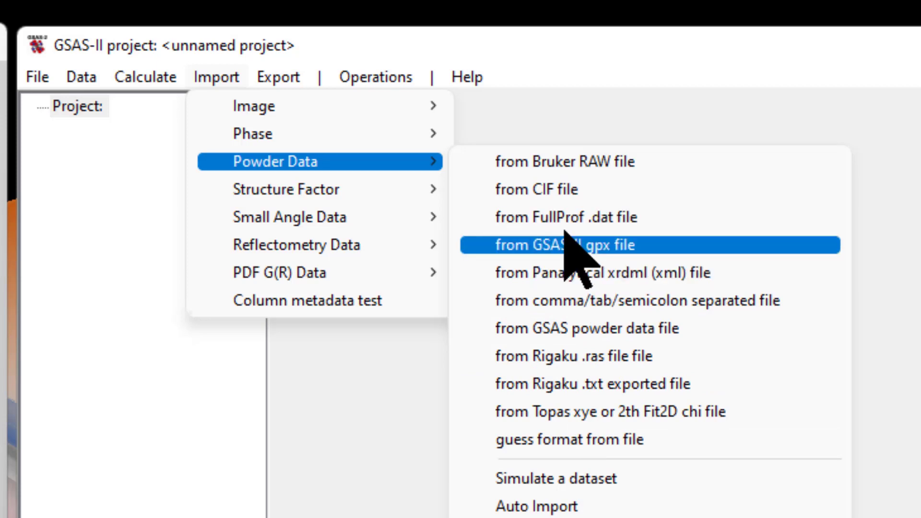
click(541, 442)
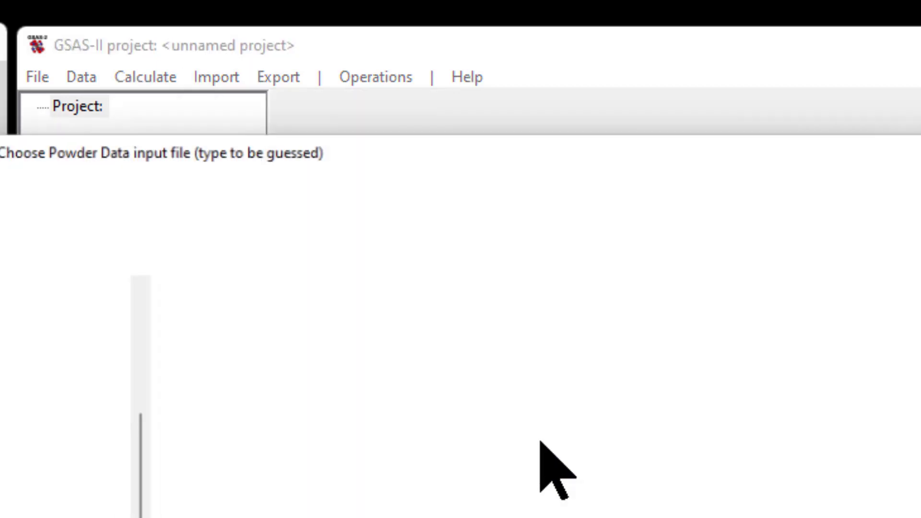
click(224, 323)
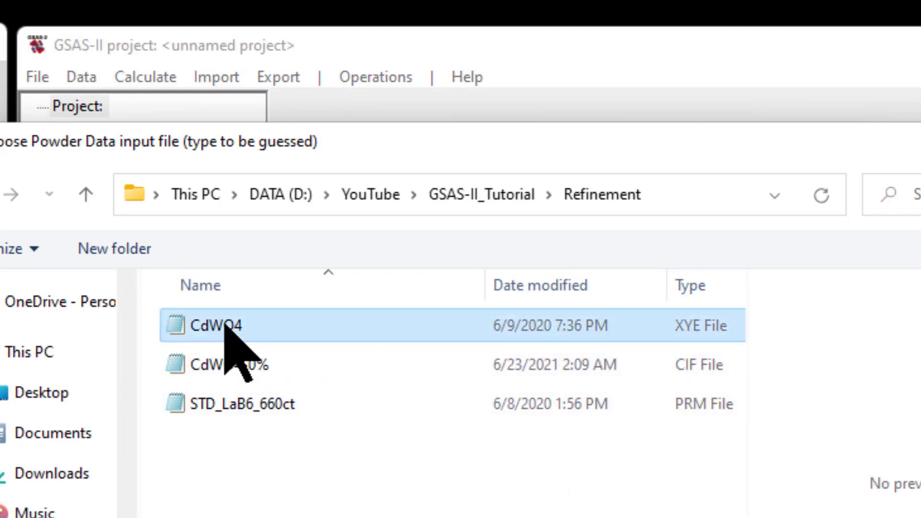
click(214, 367)
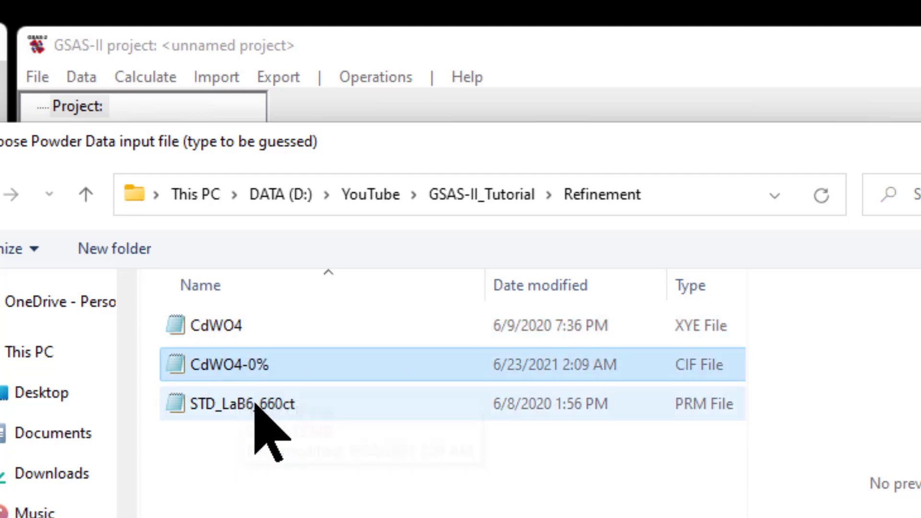
click(227, 406)
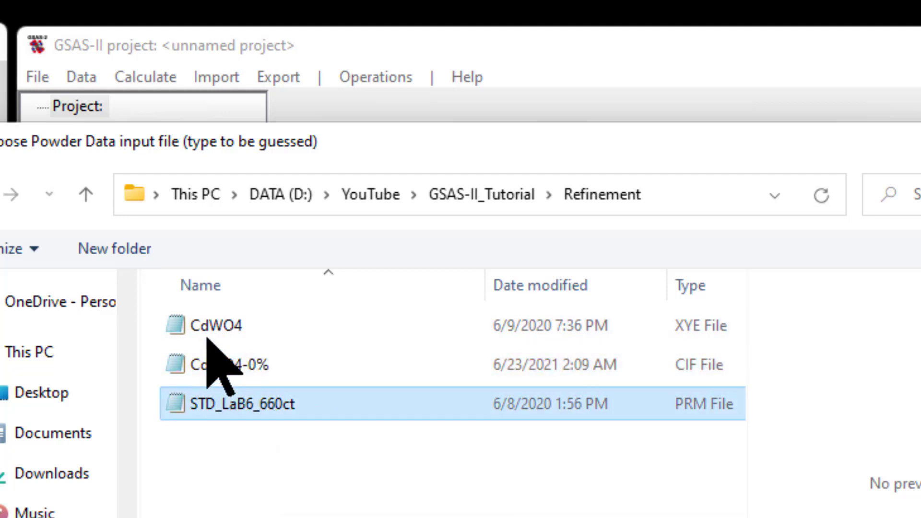
click(221, 328)
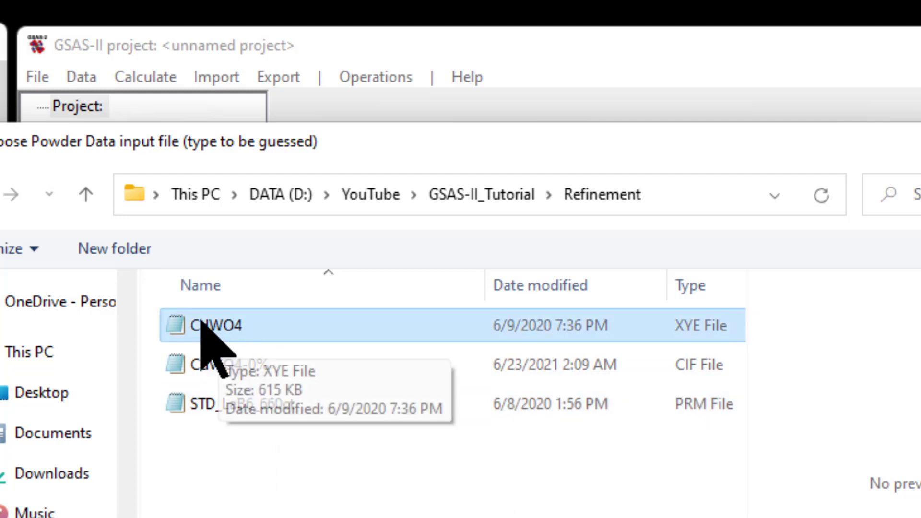
click(203, 400)
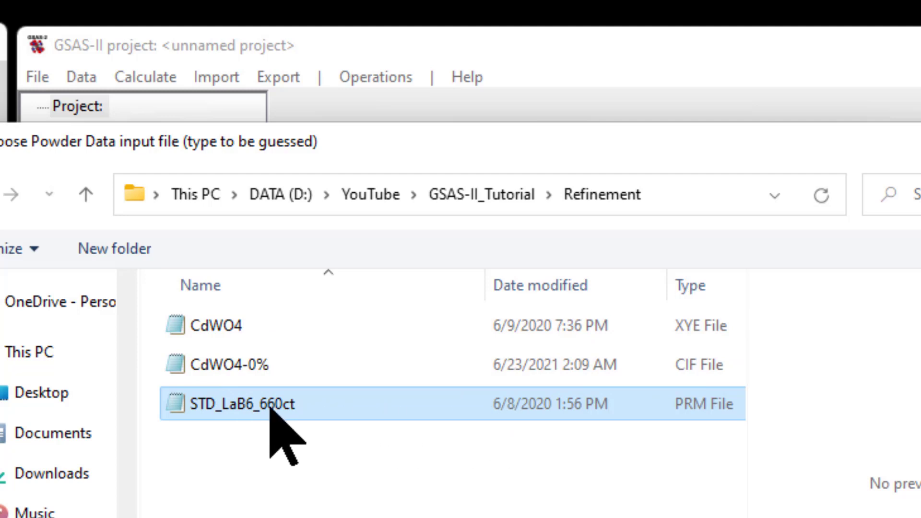
click(253, 404)
click(241, 454)
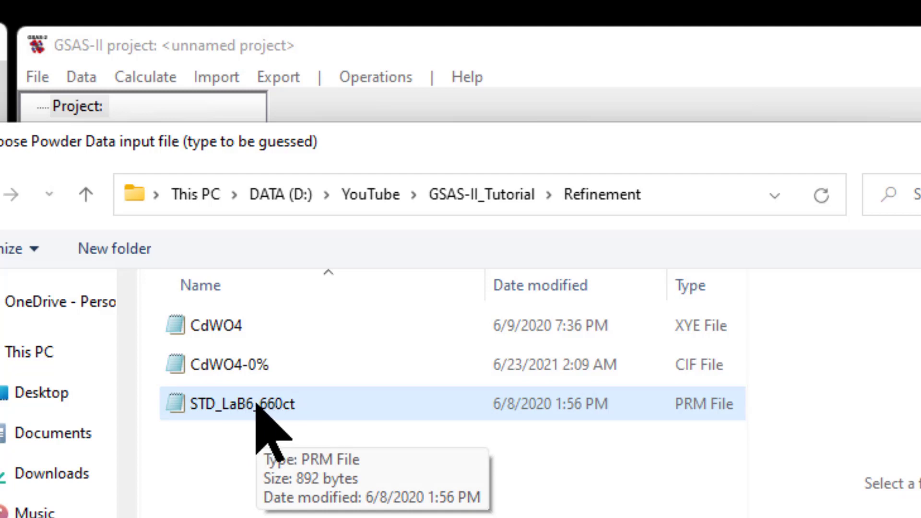
click(259, 326)
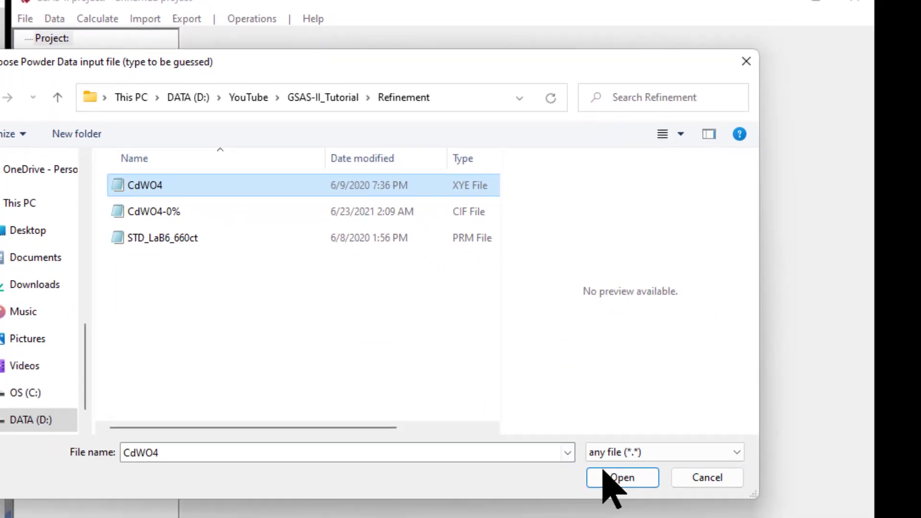
click(606, 476)
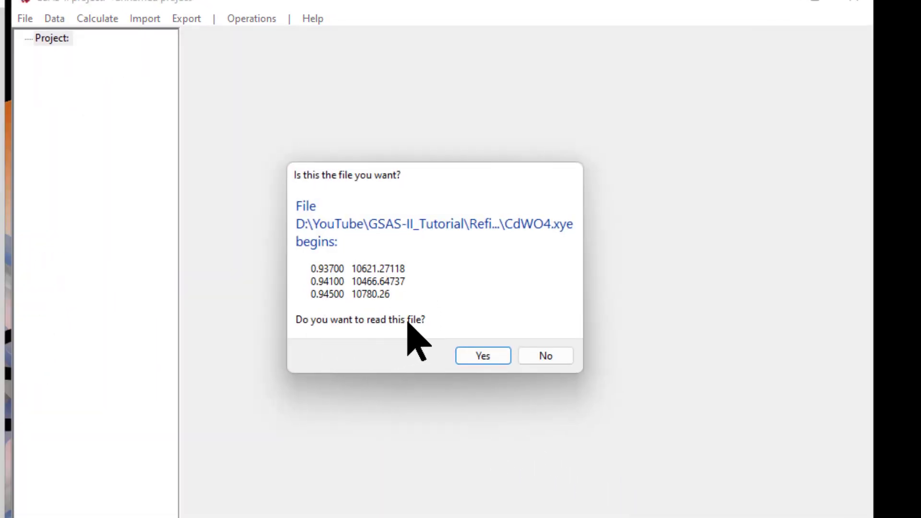
Confirm reading CdWO4.xye and load STD_LaB6_660ct as its instrument parameter file.
click(485, 355)
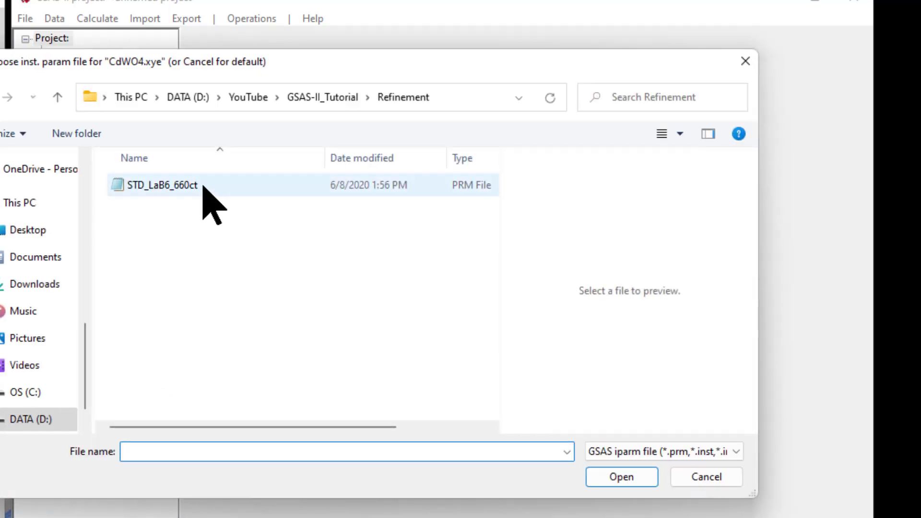
click(191, 185)
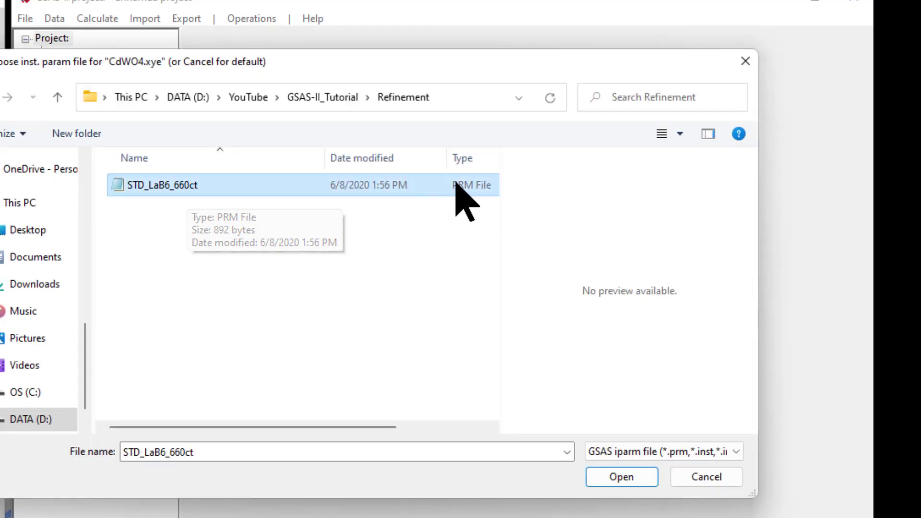
click(631, 475)
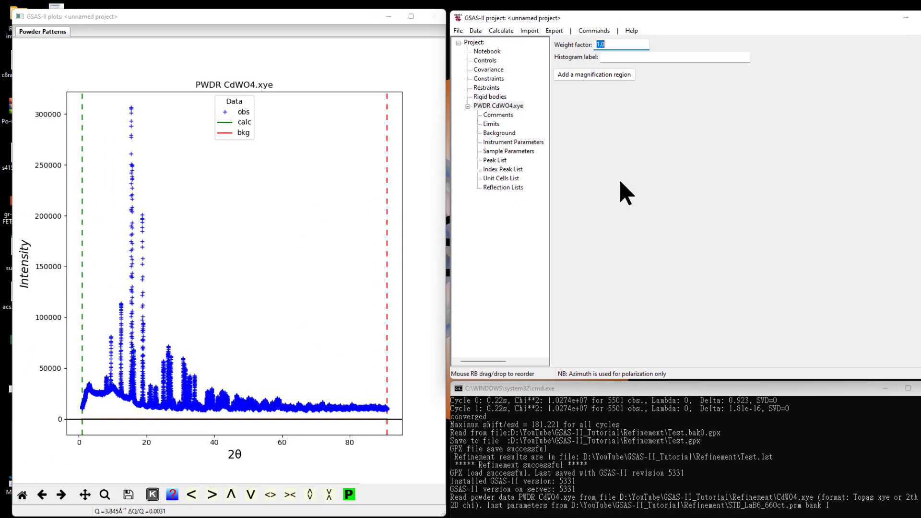
Limit the CdWO4 histogram's fitting range to a Tmin of 7 and a Tmax of 29.
click(262, 20)
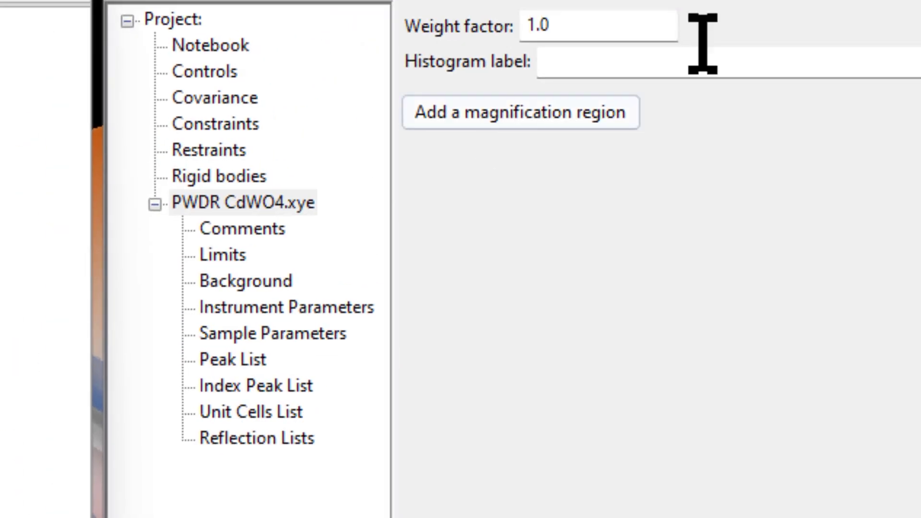
click(762, 1)
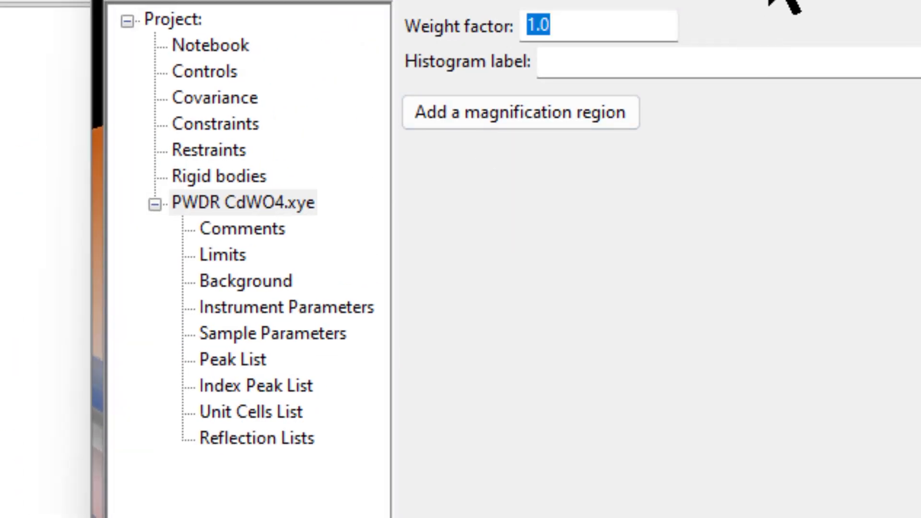
click(223, 254)
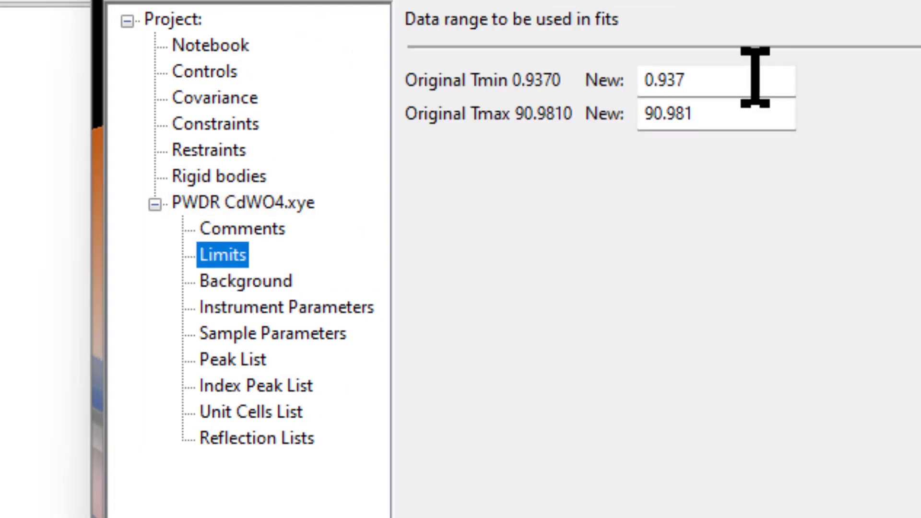
drag(754, 76, 623, 78)
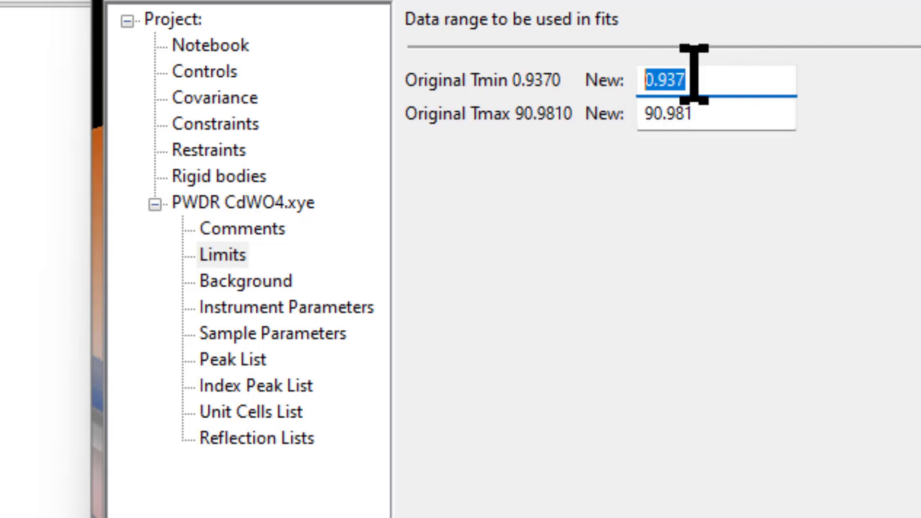
text(7)
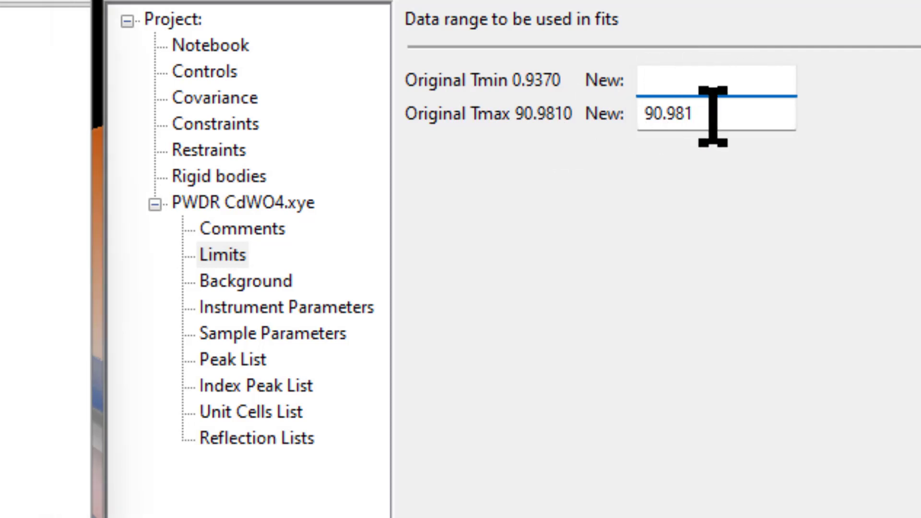
click(711, 115)
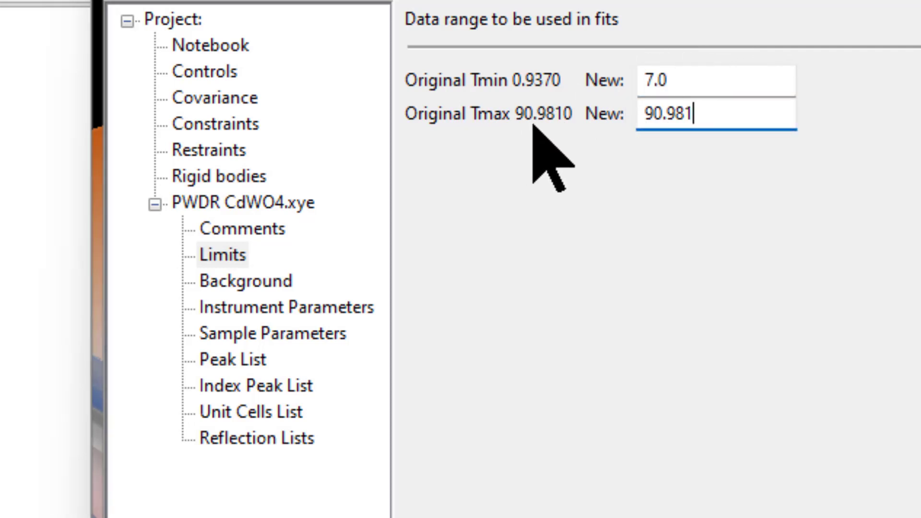
drag(689, 117, 623, 126)
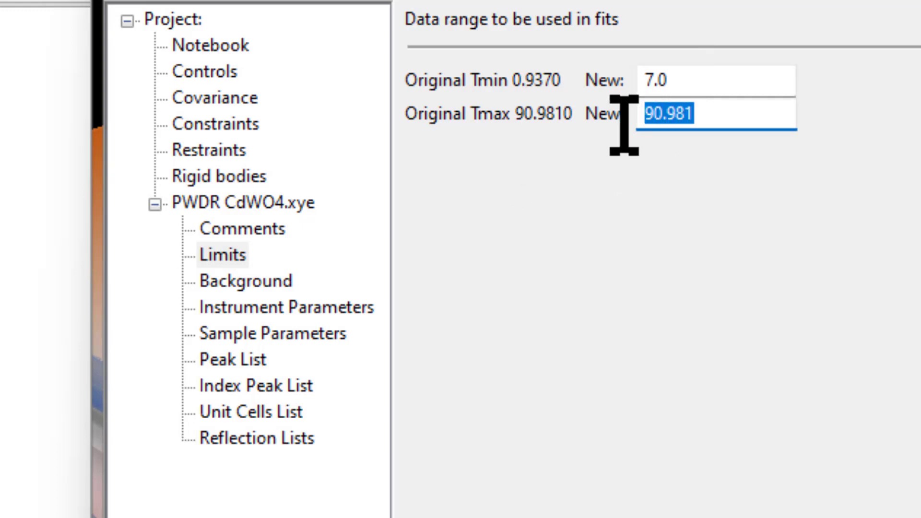
text(28)
key(Return)
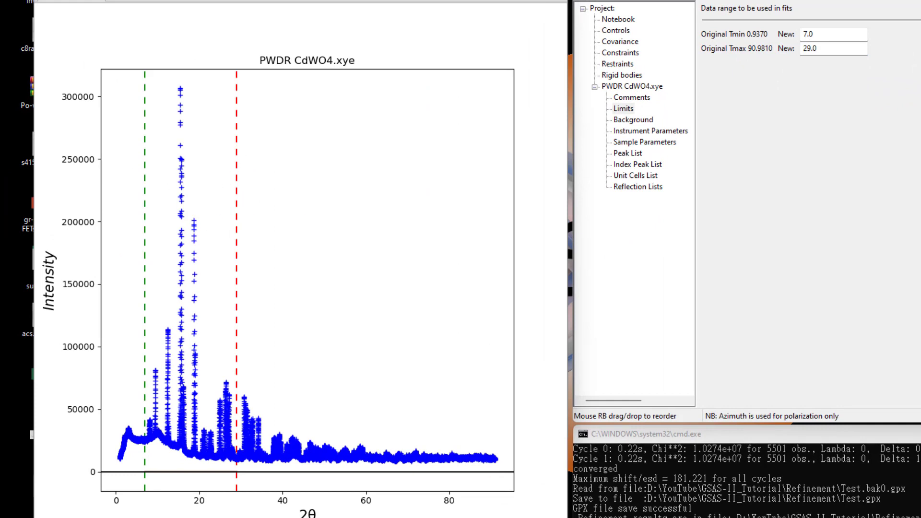
Configure the CdWO4 histogram's background with the chebyschev-1 function and 10 coefficients.
click(627, 120)
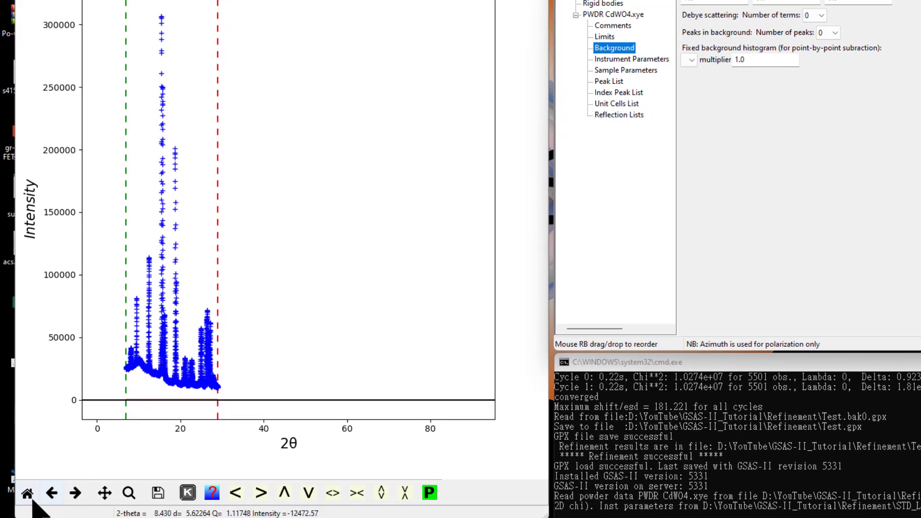
click(27, 493)
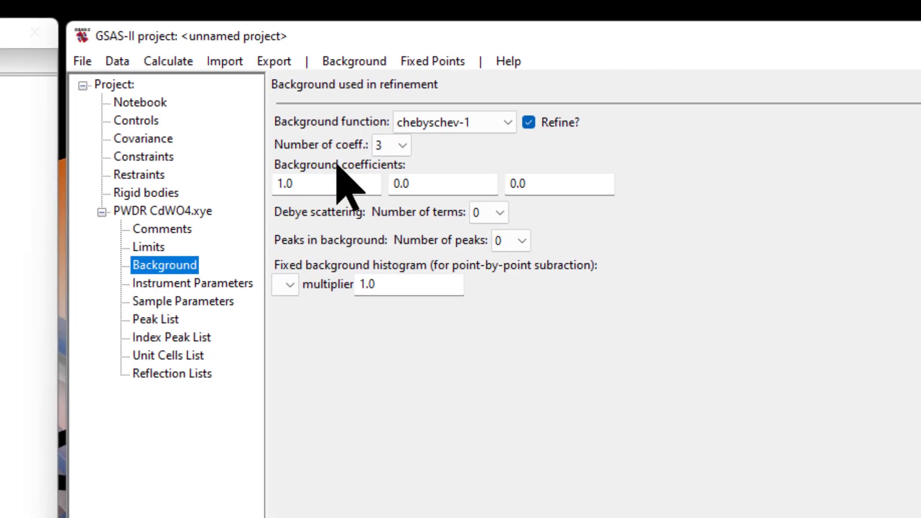
click(466, 121)
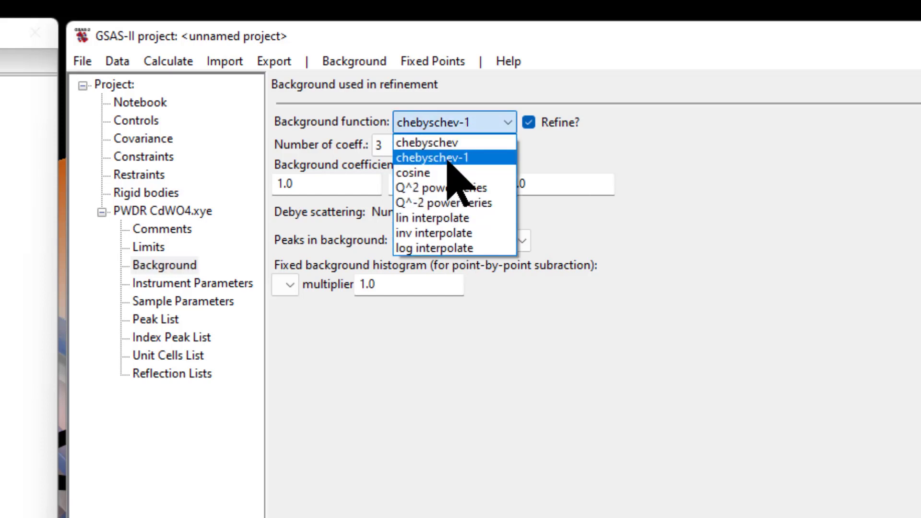
click(449, 159)
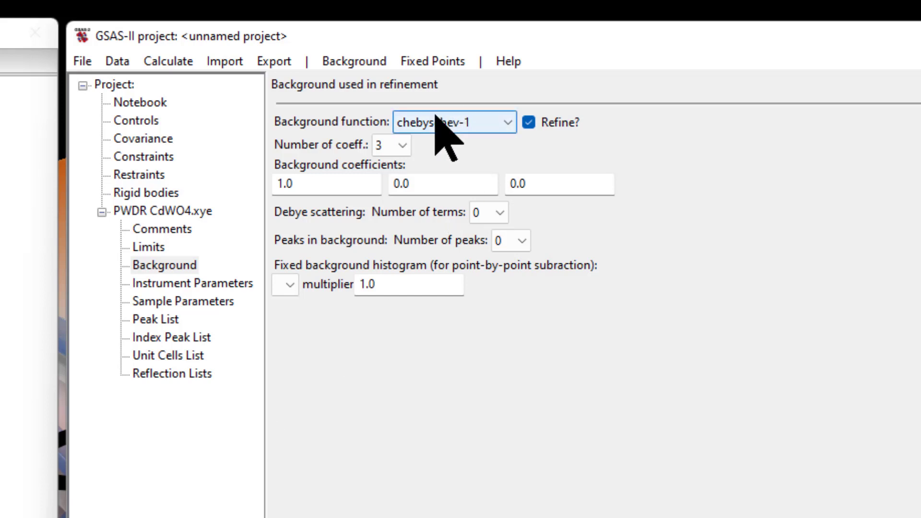
click(391, 145)
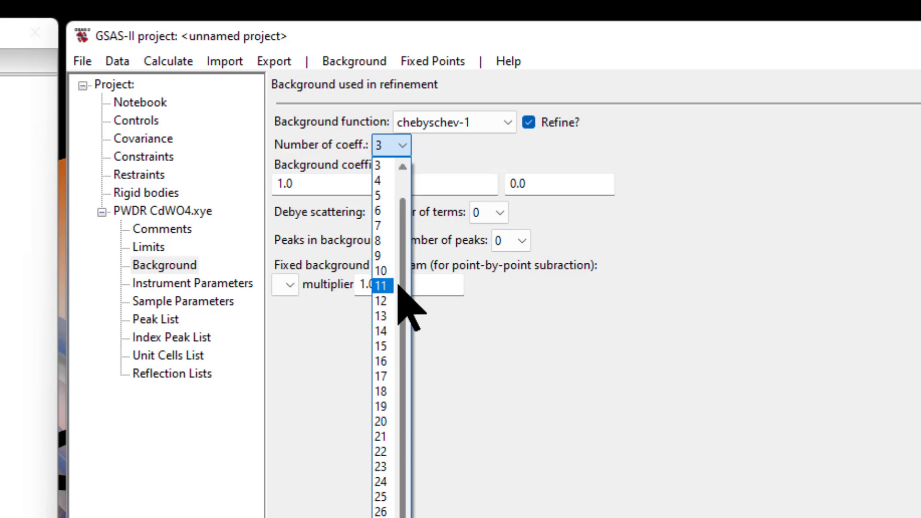
scroll(398, 376, down, 2)
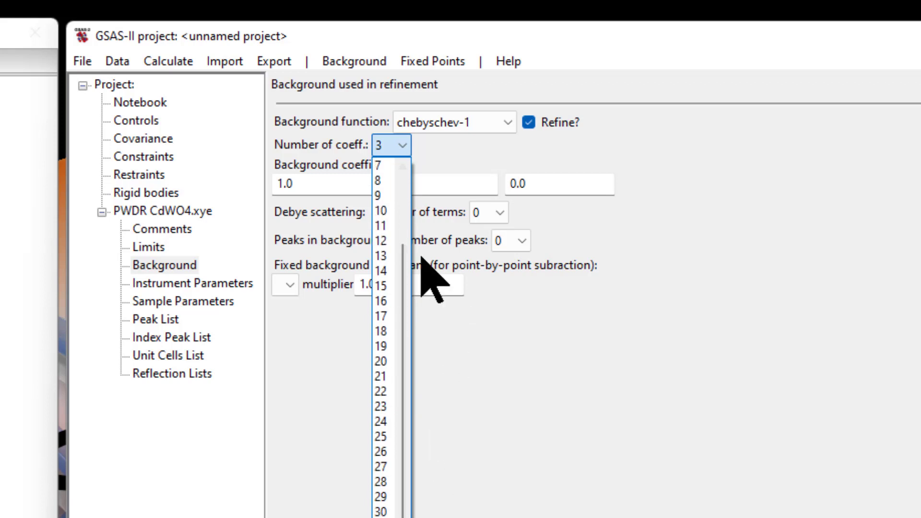
click(384, 211)
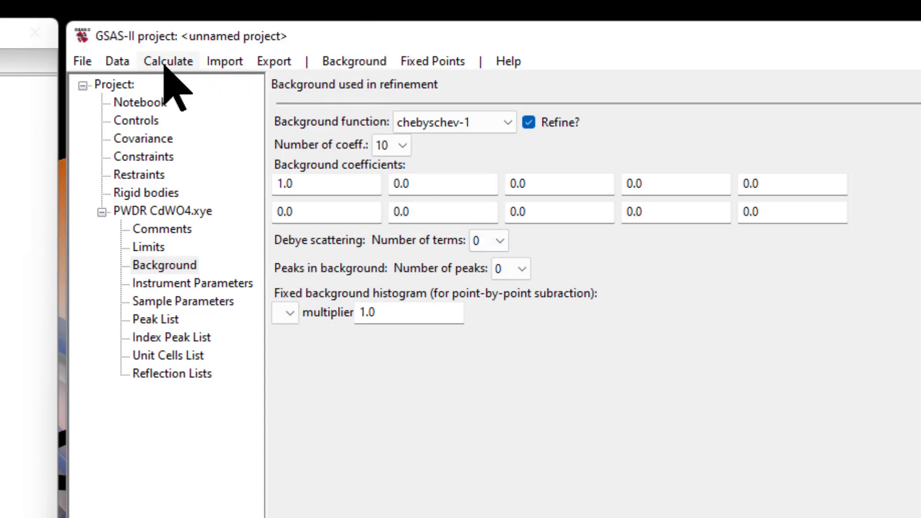
Import the CdWO4-0% CIF file from the Refinement folder as a phase and confirm reading it.
click(229, 61)
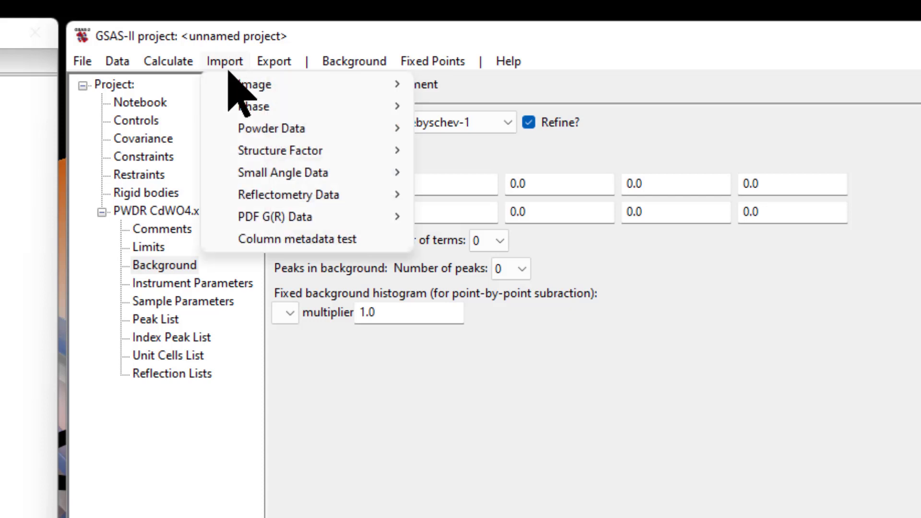
mouse_move(258, 107)
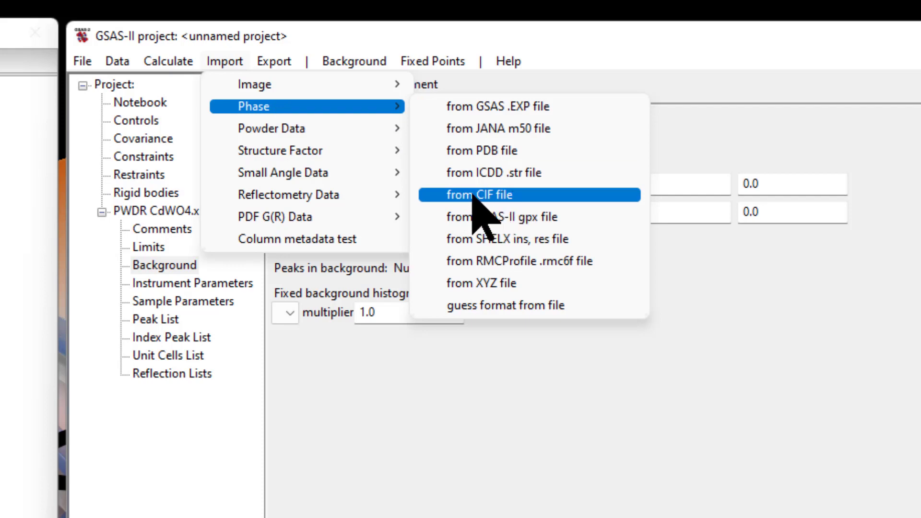
click(490, 197)
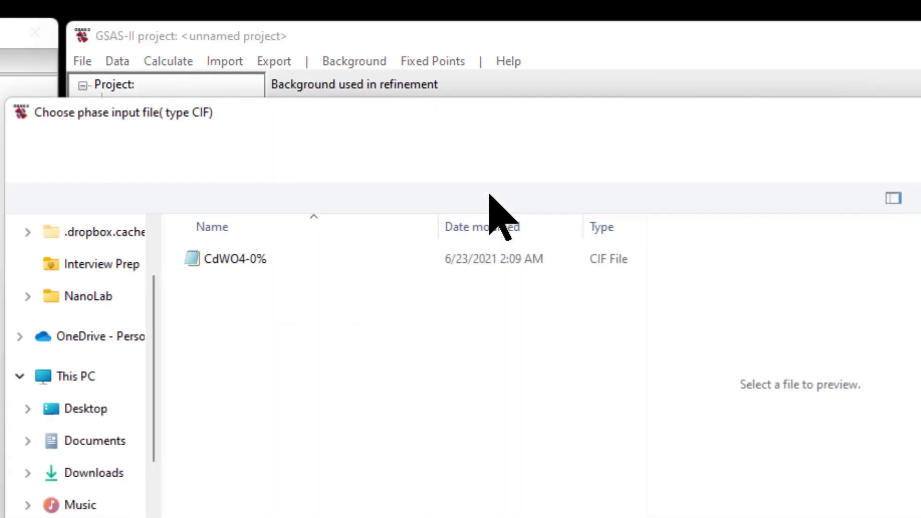
click(280, 258)
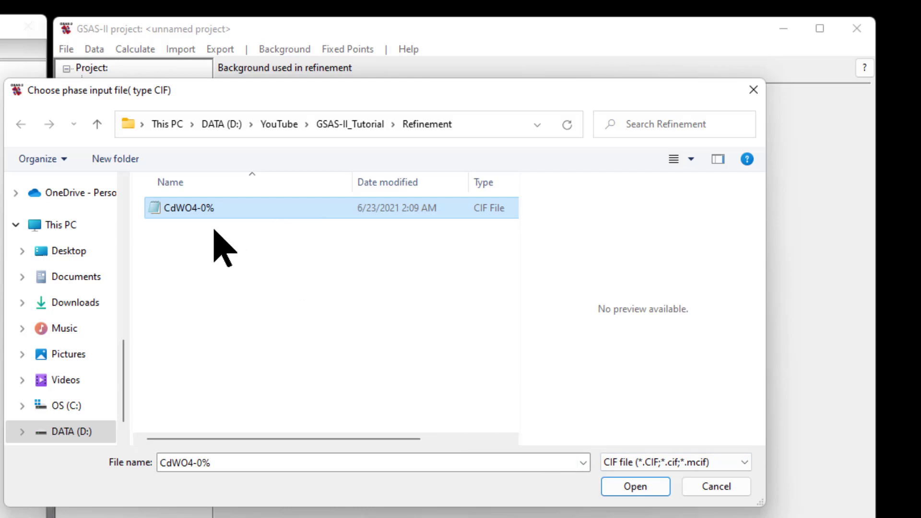
click(627, 486)
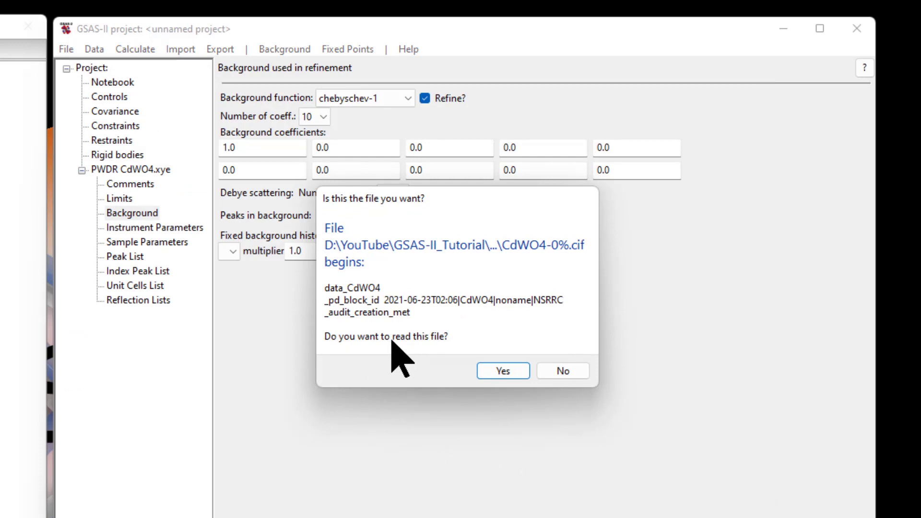
click(503, 370)
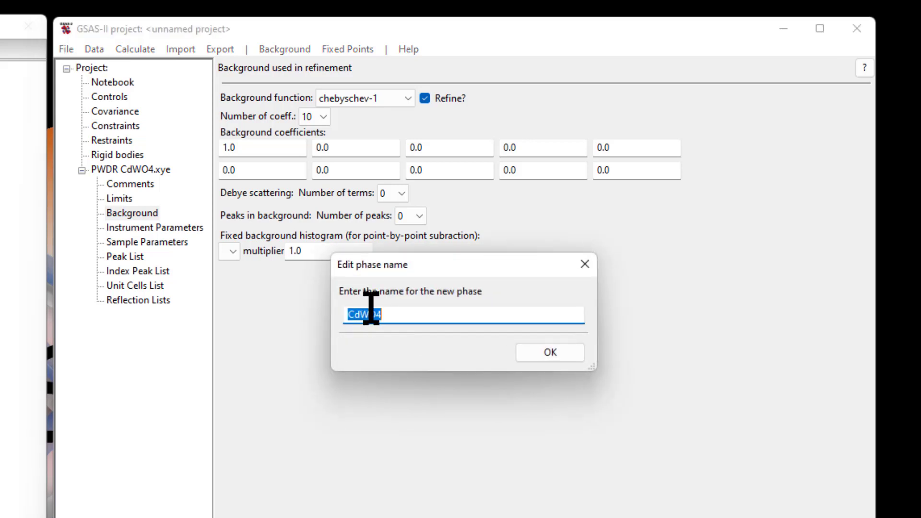
Accept CdWO4 as the new phase's name and add the PWDR CdWO4.xye histogram to it.
click(537, 353)
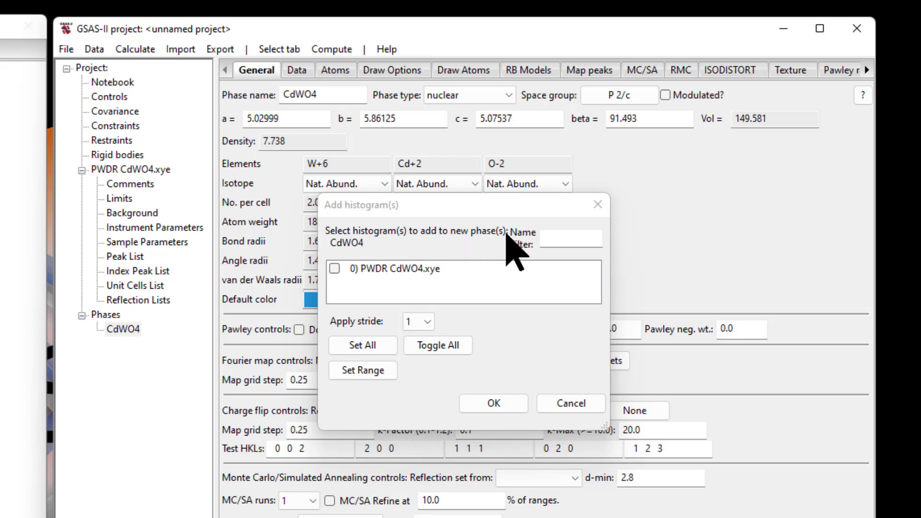
click(335, 269)
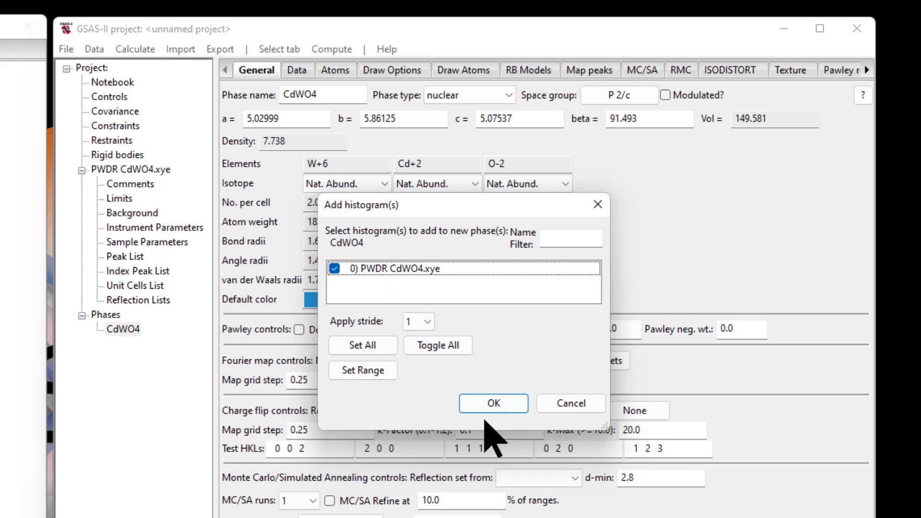
click(492, 401)
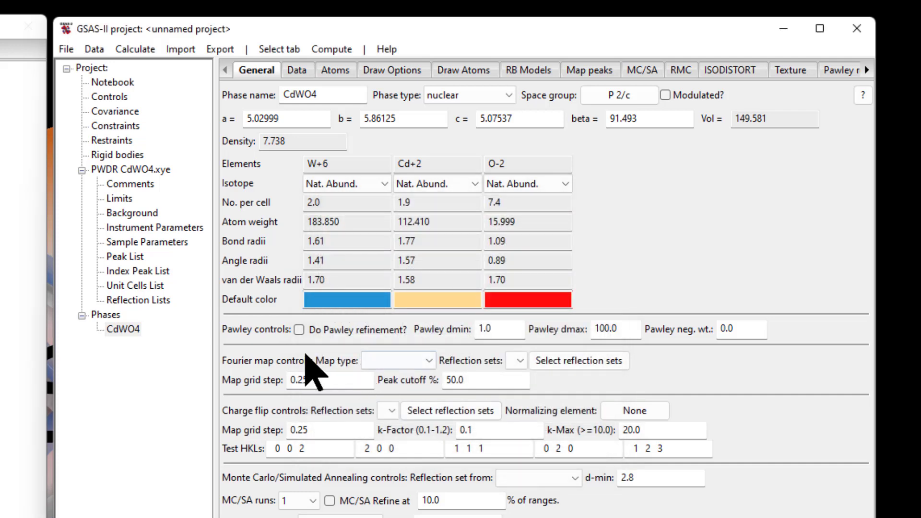
Review the CdWO4 phase's general settings, histogram data and atom list, including the refinement flag choices for atom W1.
click(120, 331)
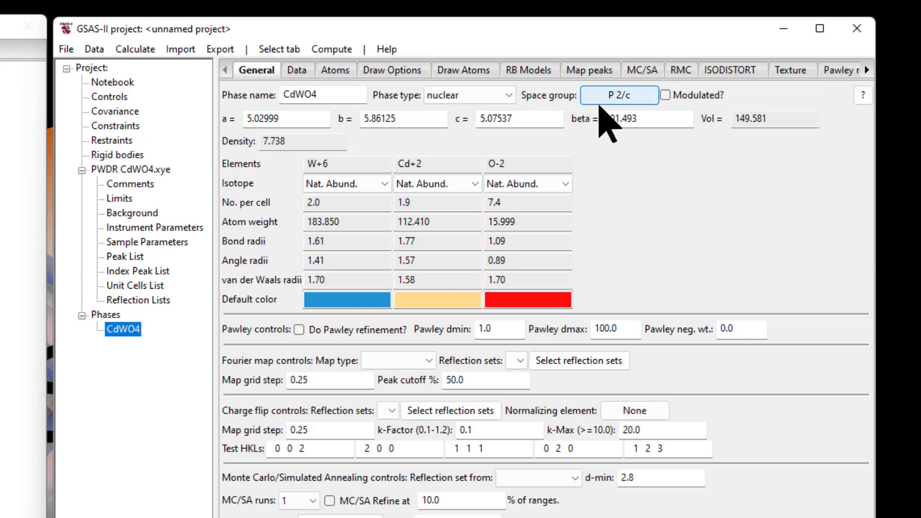
click(297, 71)
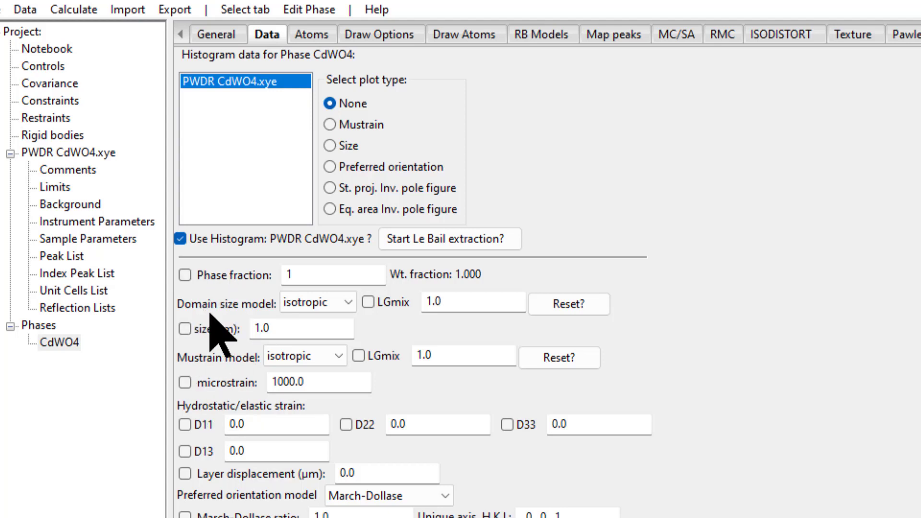
click(307, 38)
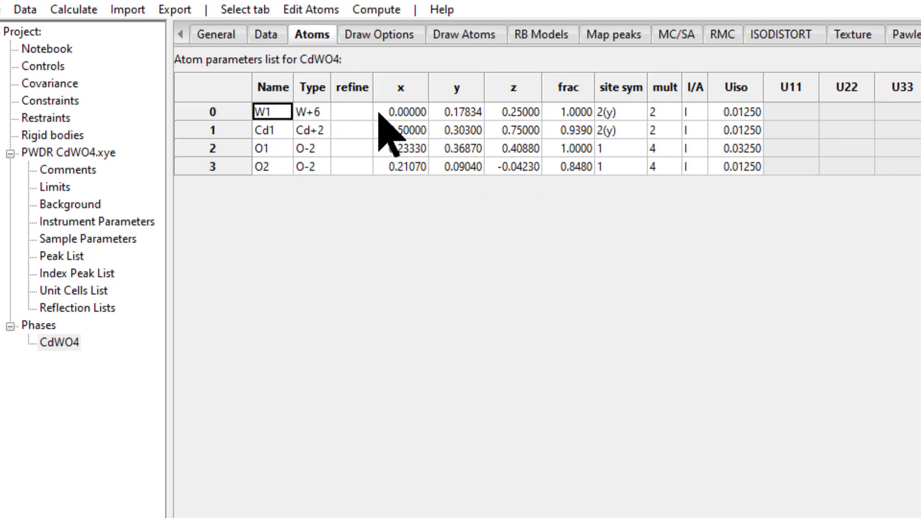
click(355, 112)
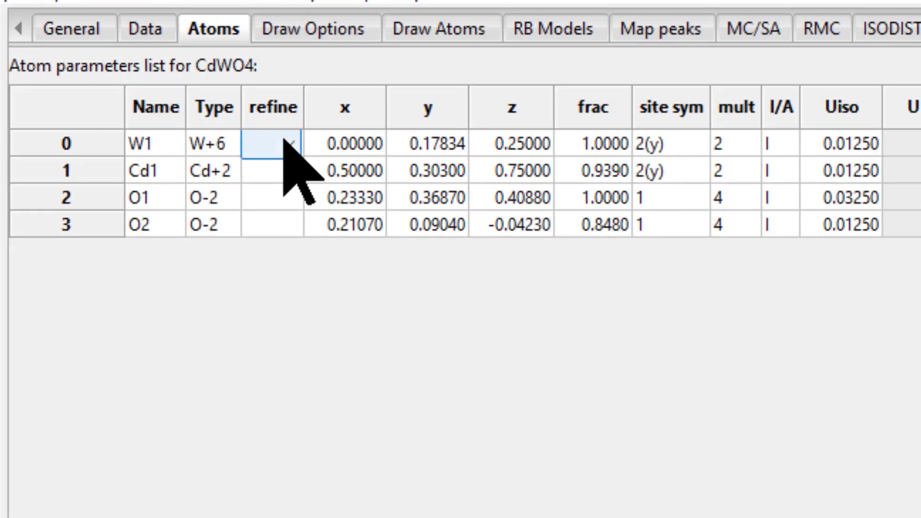
click(286, 143)
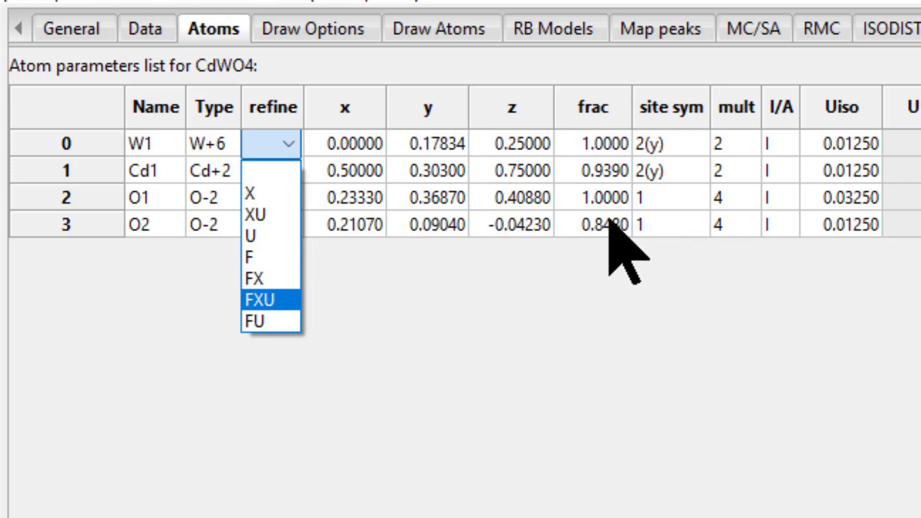
Set the site fraction of atom Cd1 in the CdWO4 phase to 1.
click(578, 175)
click(592, 171)
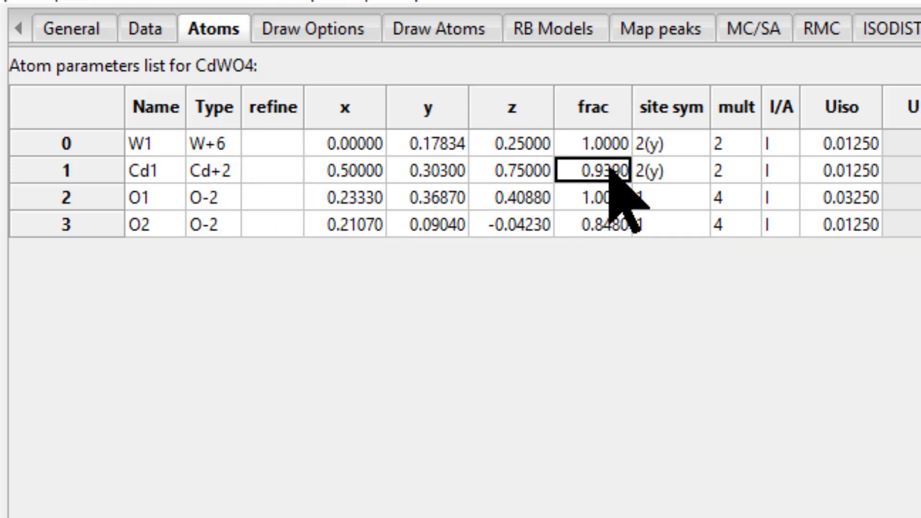
click(608, 177)
drag(609, 177, 567, 165)
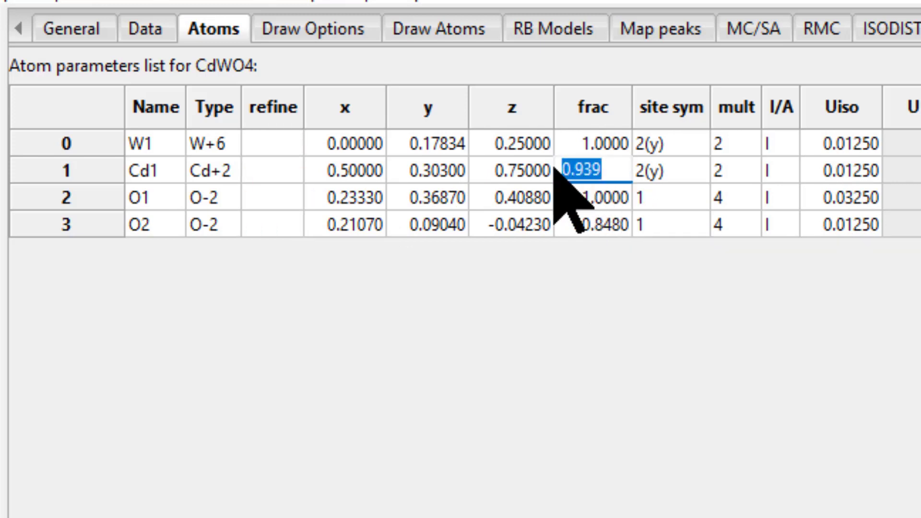
text(1)
key(Return)
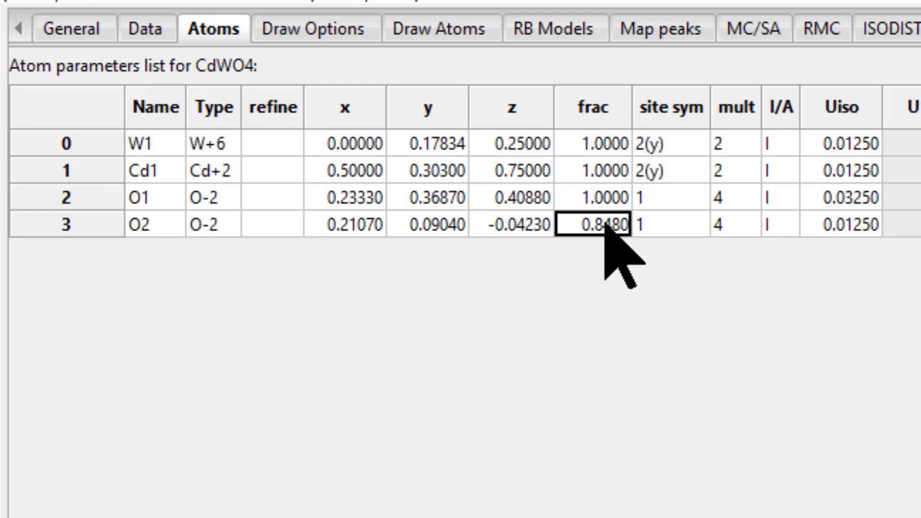
Set the site fraction of atom O2 in the CdWO4 phase to 1.
click(605, 223)
drag(611, 222, 551, 222)
text(1)
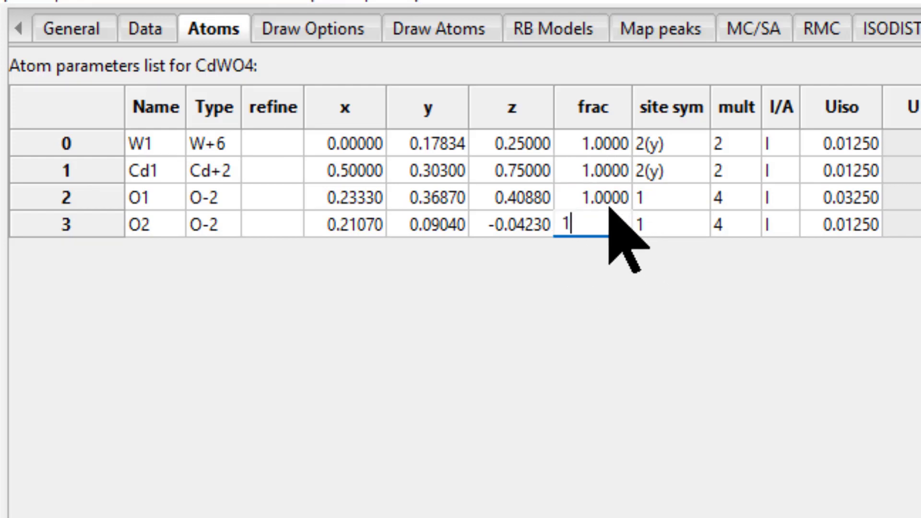
key(Return)
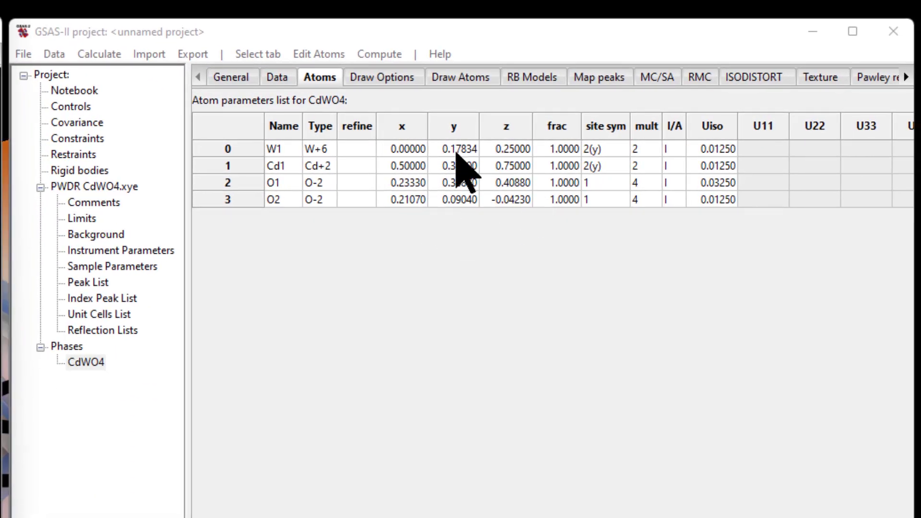
click(499, 26)
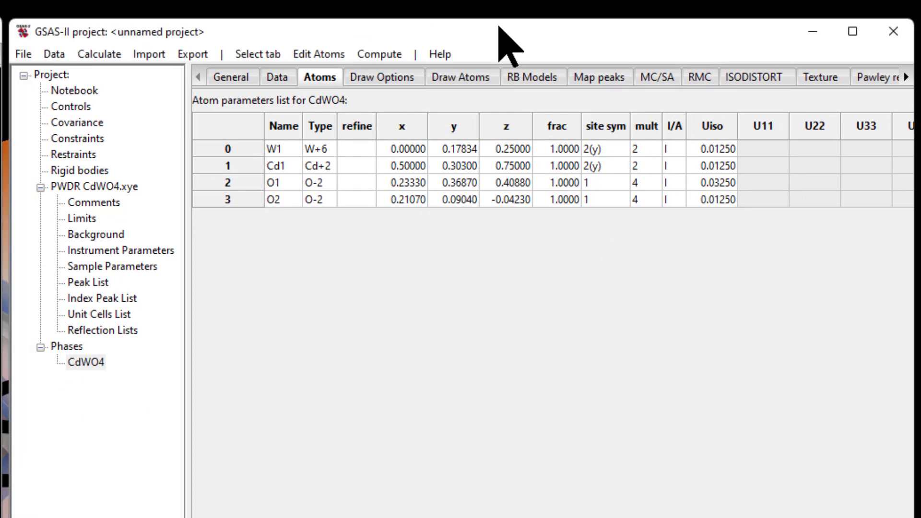
Examine the CdWO4 histogram's instrument parameters, including the wavelength, zero and U values, without enabling any for refinement.
click(88, 361)
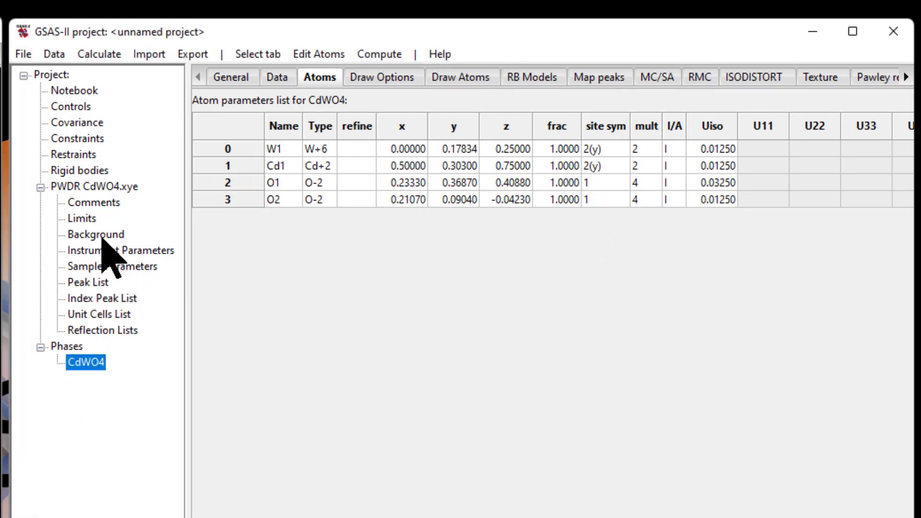
click(108, 254)
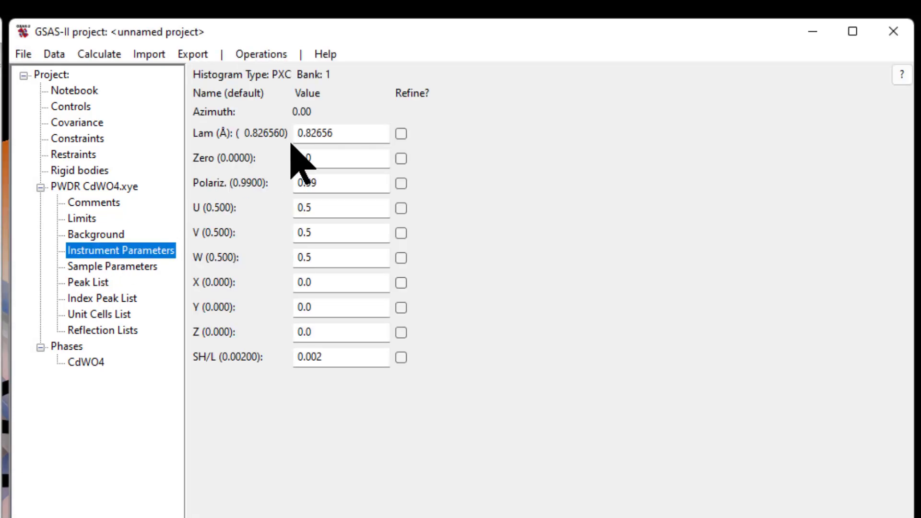
click(331, 133)
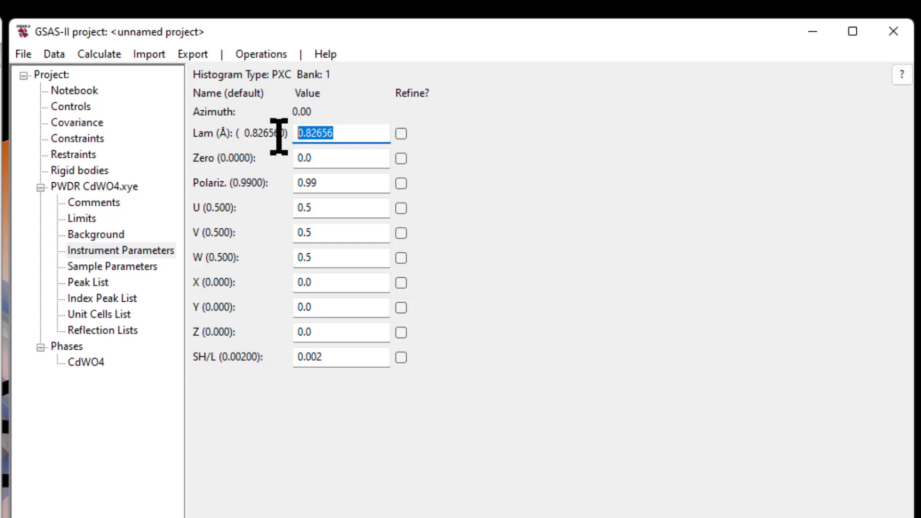
click(345, 133)
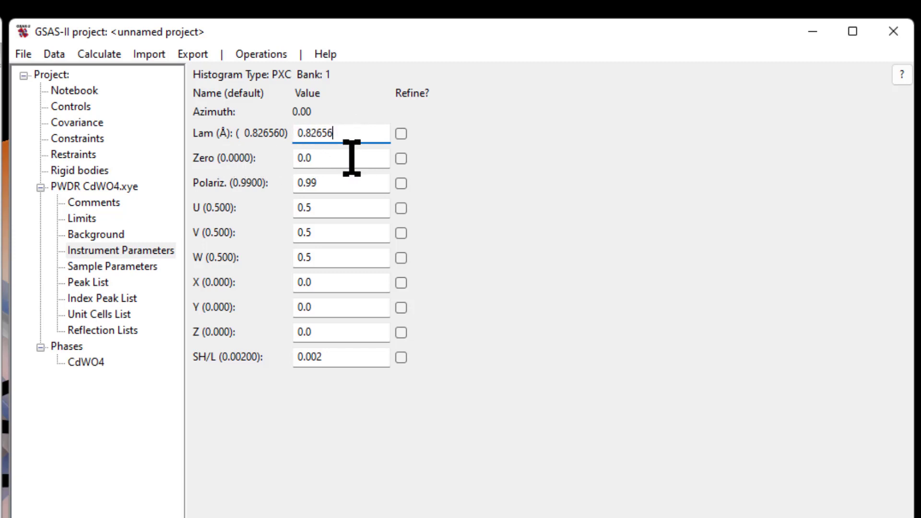
click(336, 210)
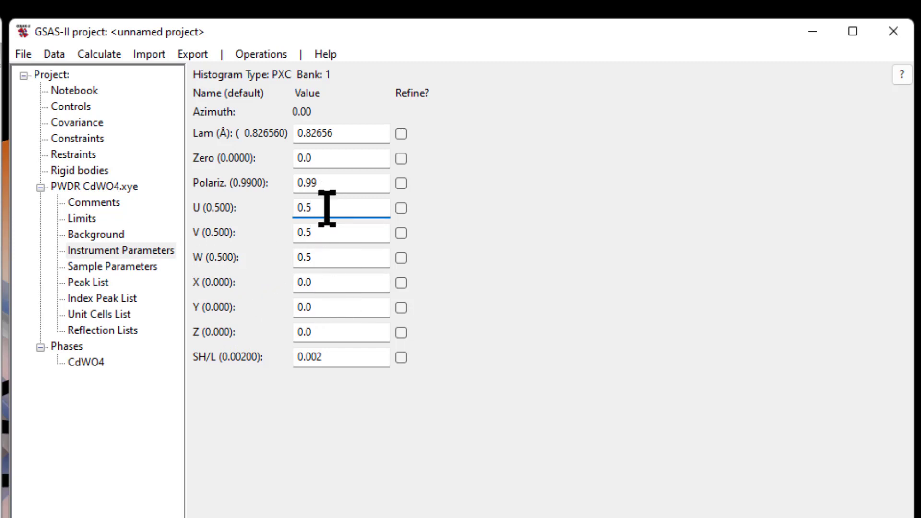
click(336, 158)
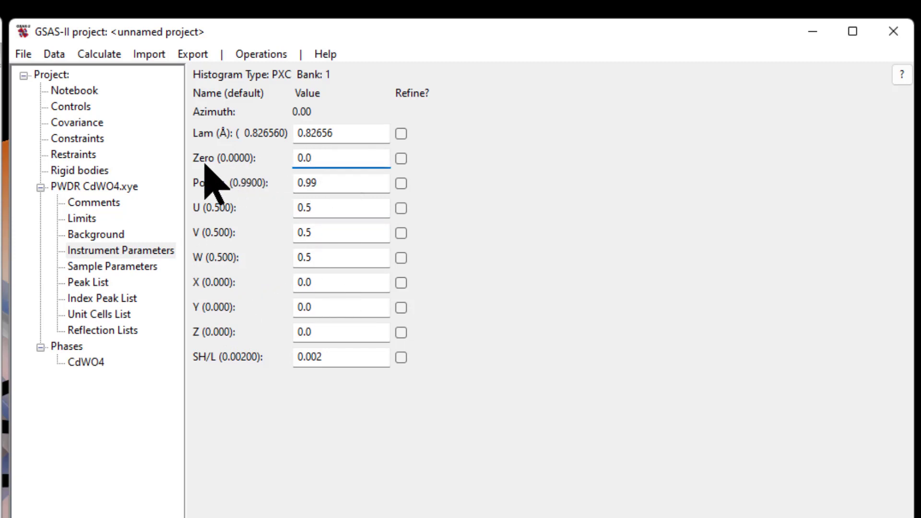
drag(326, 158, 296, 160)
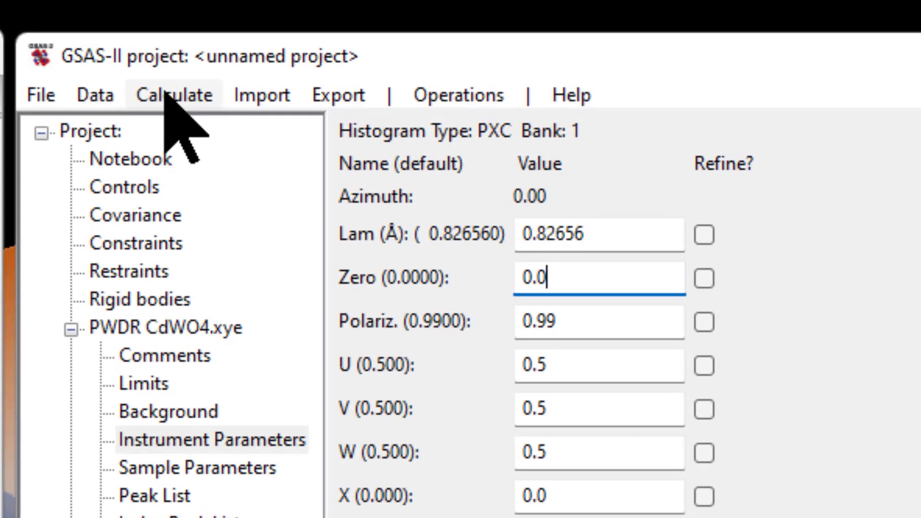
Run the refinement with the project saved as Test in the Refinement folder, load the new result and show the powder pattern plot.
click(166, 95)
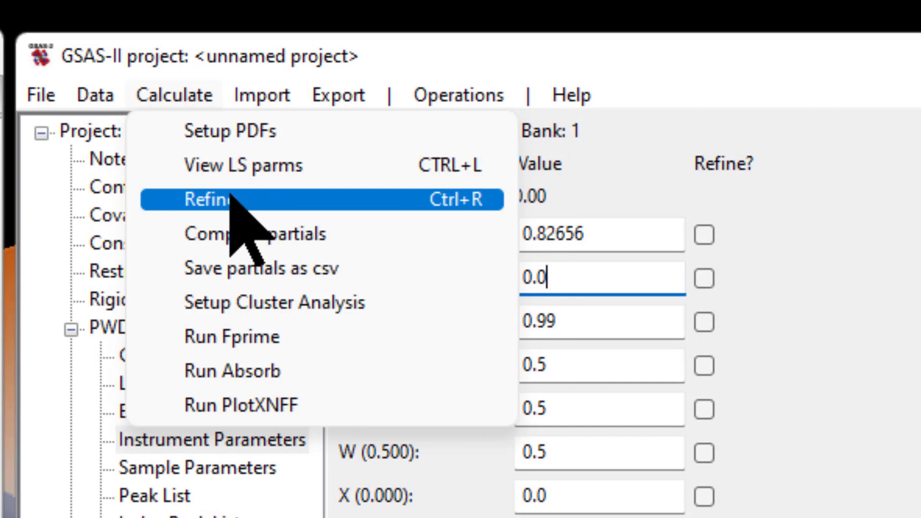
click(456, 198)
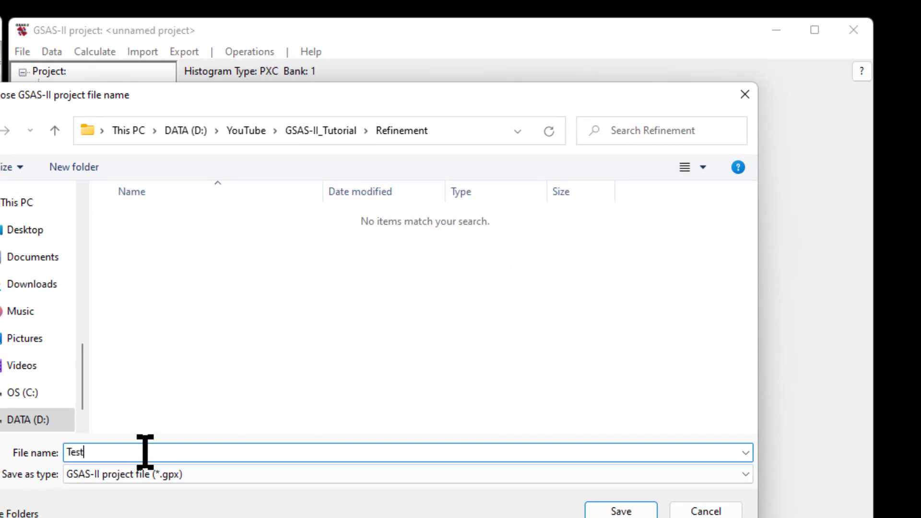
key(Return)
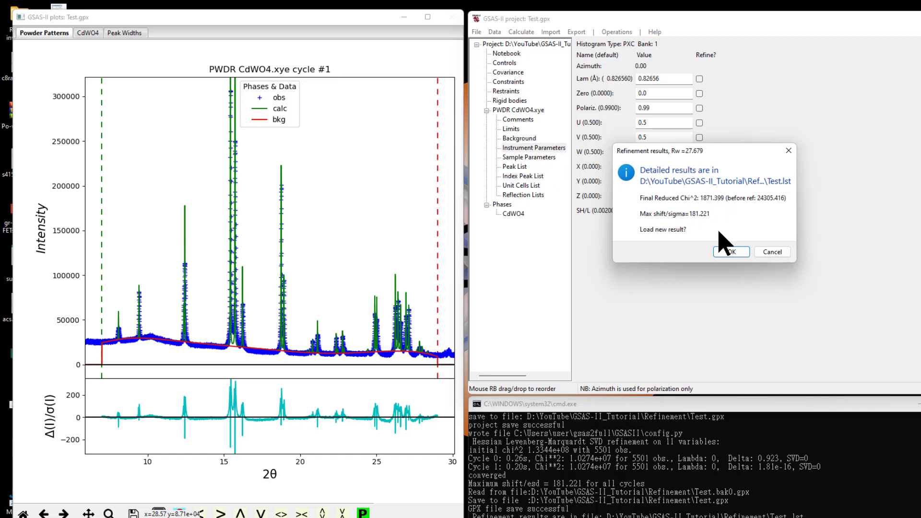
click(729, 253)
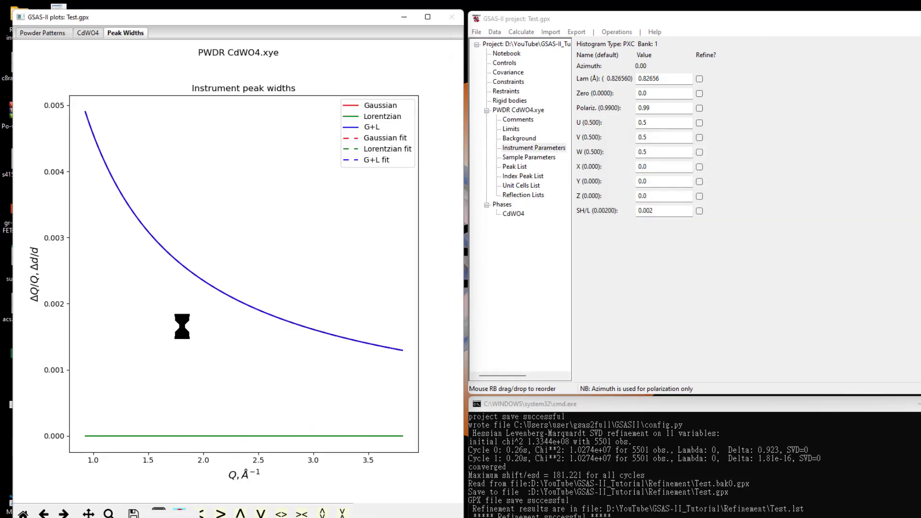
click(54, 34)
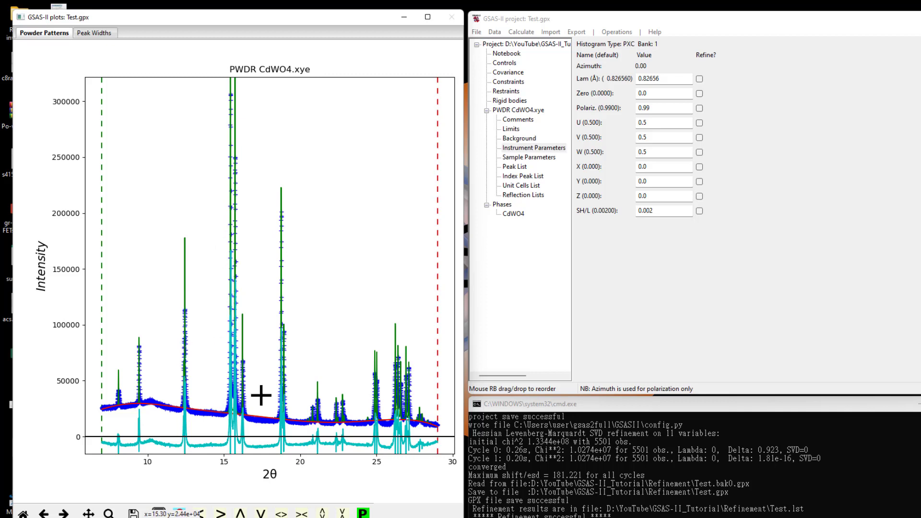
Rerun the refinement of the Test project with the current settings and load the new result.
click(615, 16)
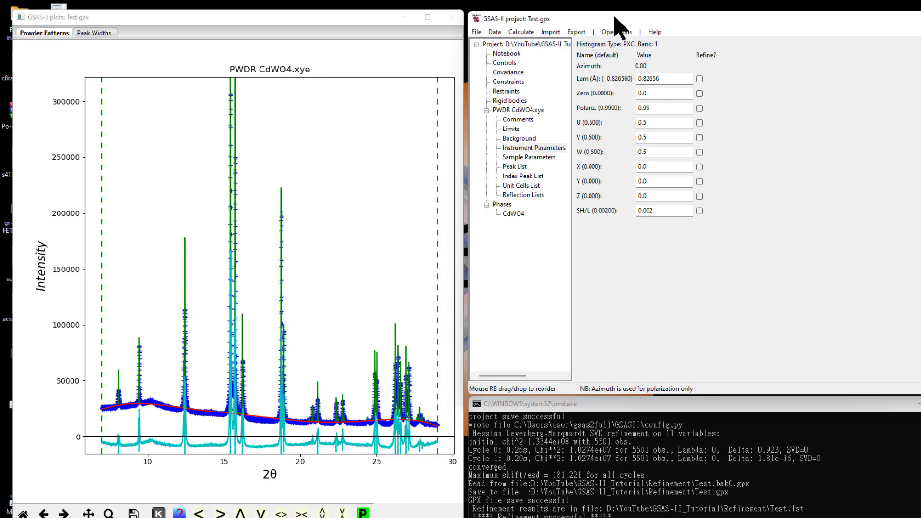
click(523, 32)
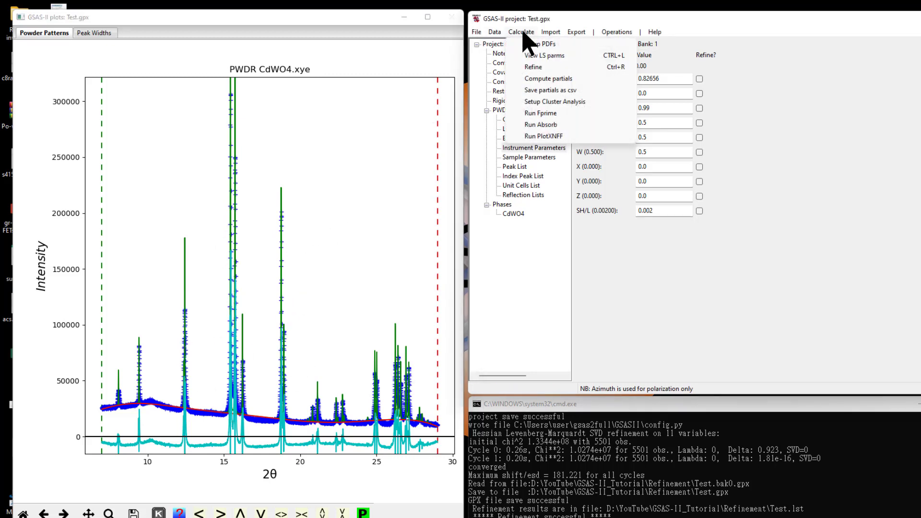
click(548, 67)
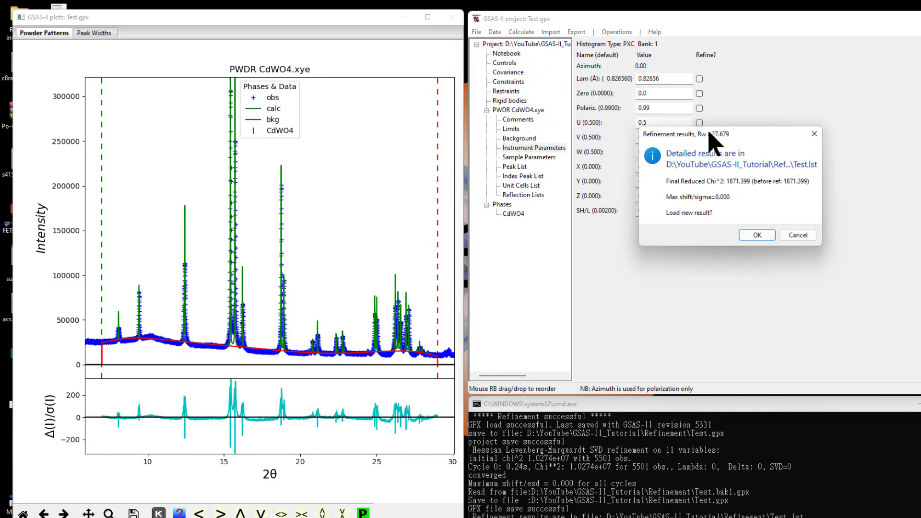
click(757, 234)
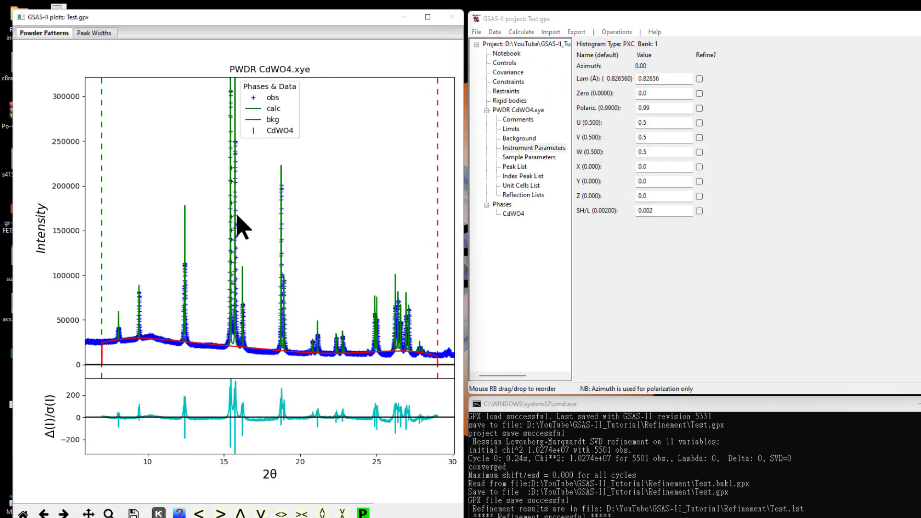
Show the powder pattern plot and examine the CdWO4 histogram's reflection list beside it.
click(42, 34)
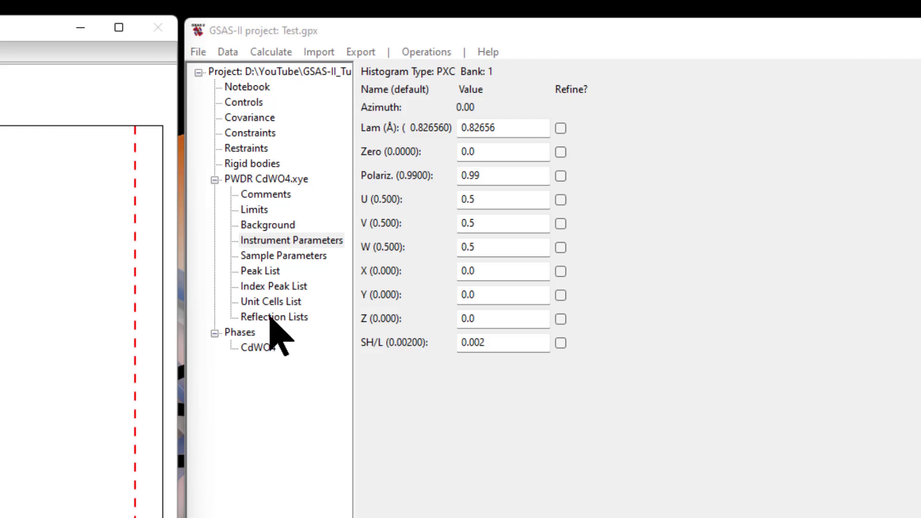
click(270, 317)
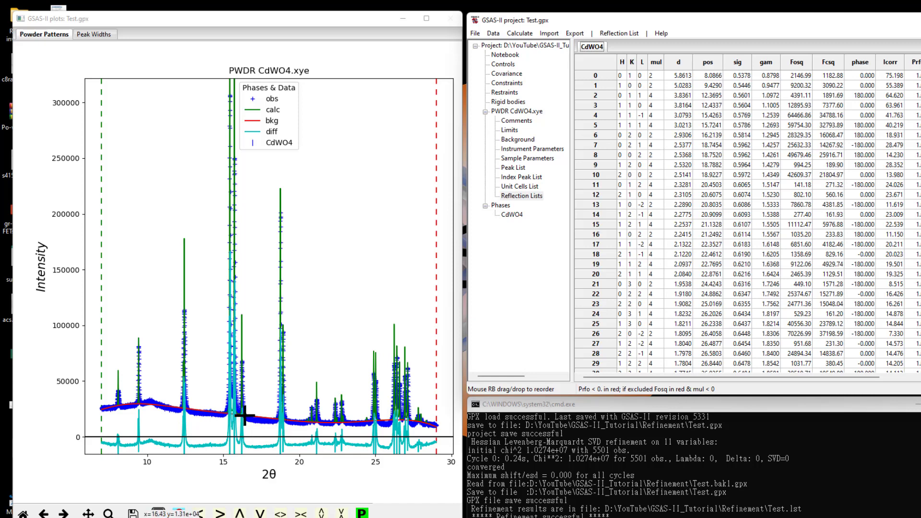
mouse_move(183, 408)
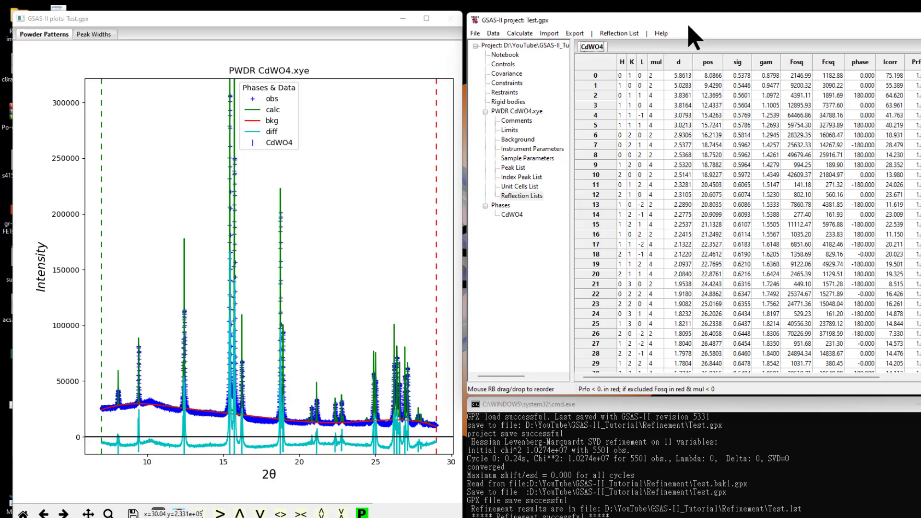
Enable unit cell refinement in the general settings of the CdWO4 phase, run the refinement and load the new result.
click(510, 214)
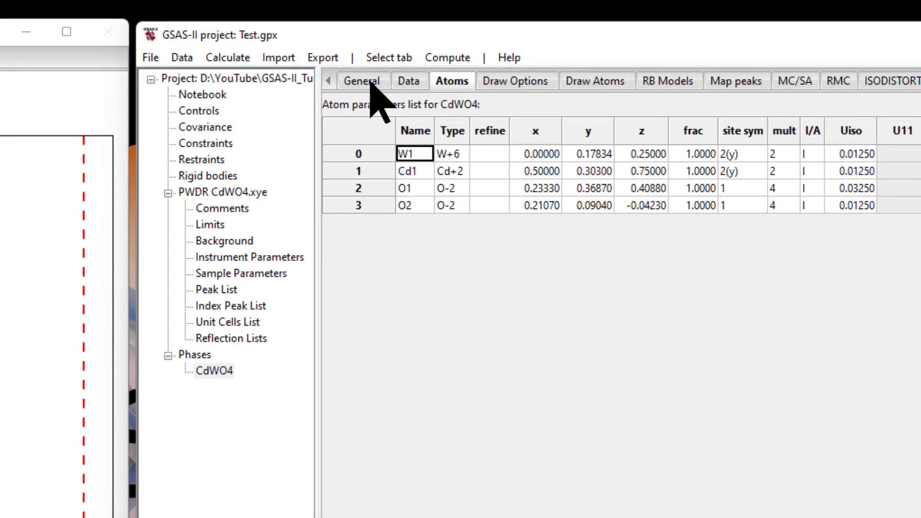
click(601, 47)
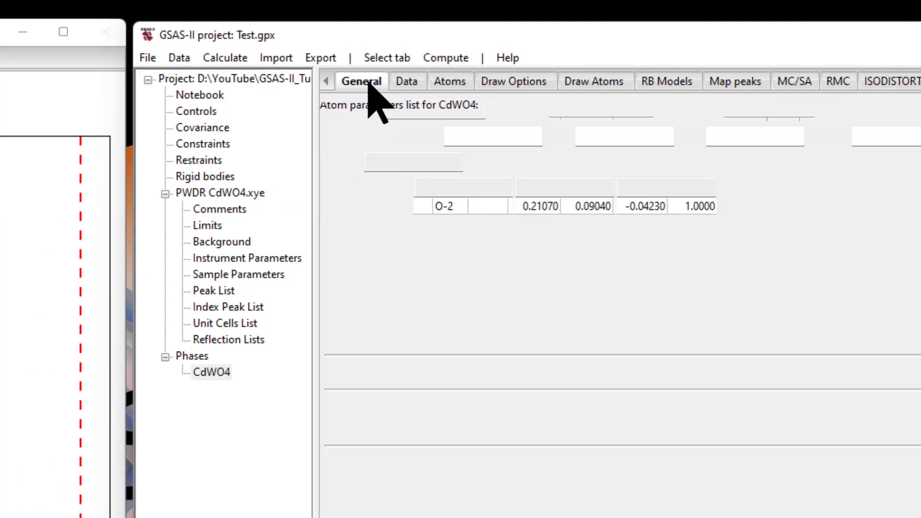
click(326, 137)
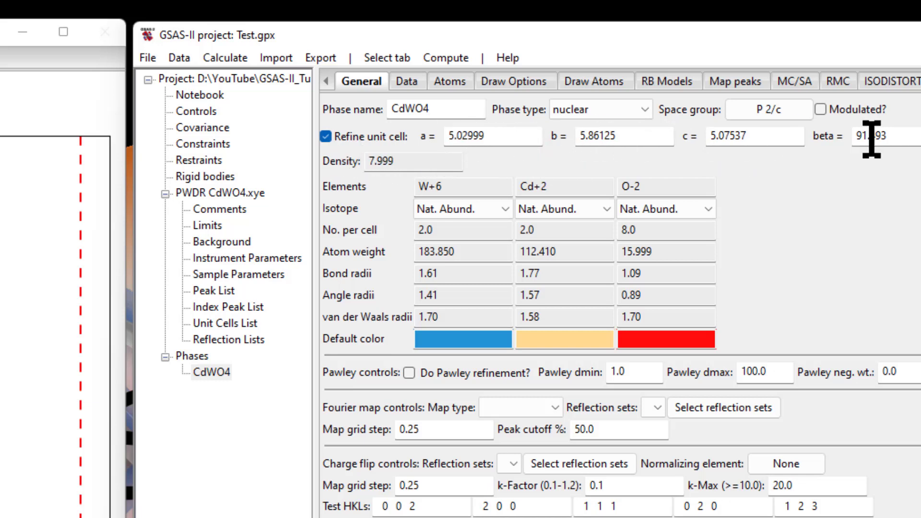
click(225, 58)
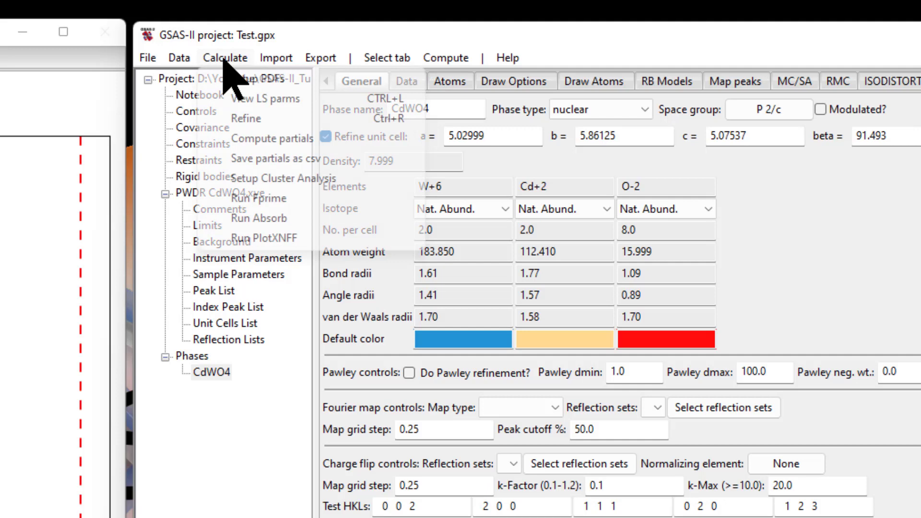
click(262, 112)
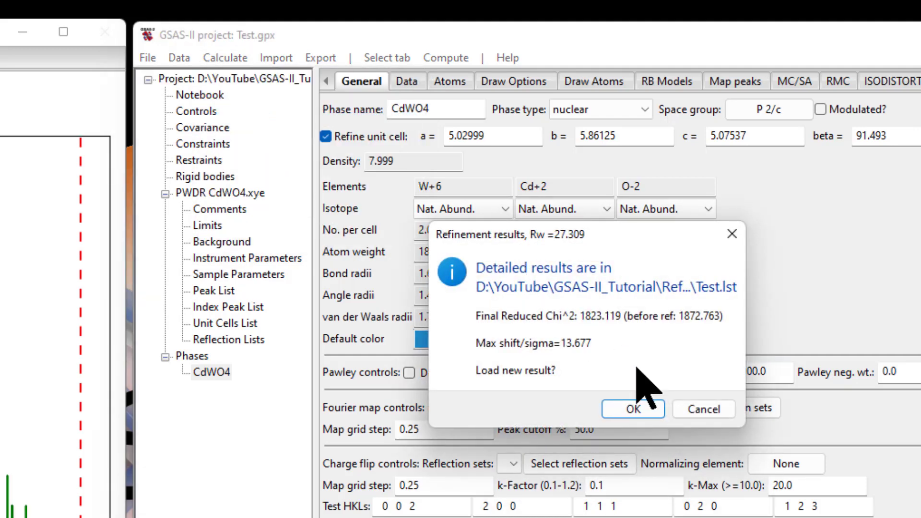
click(633, 409)
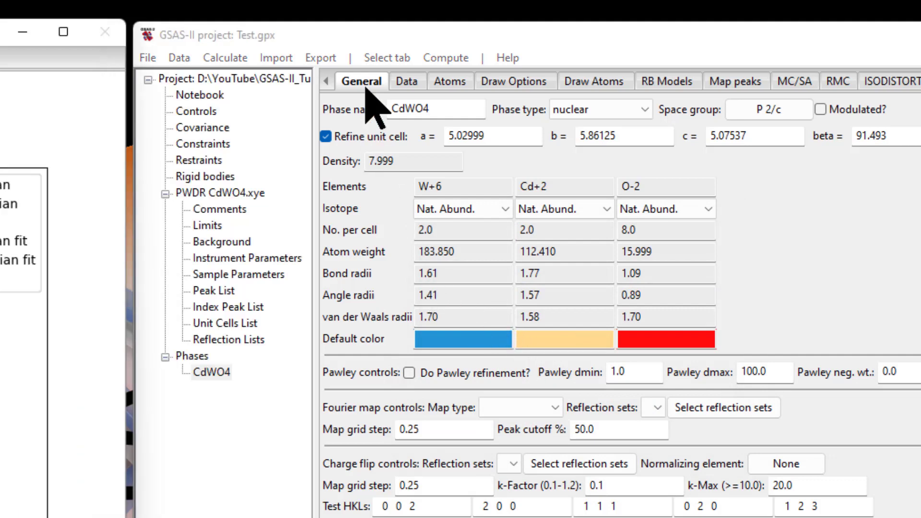
Enable refinement of the isotropic microstrain in the CdWO4 phase's histogram data, run the refinement and load the new result.
click(405, 81)
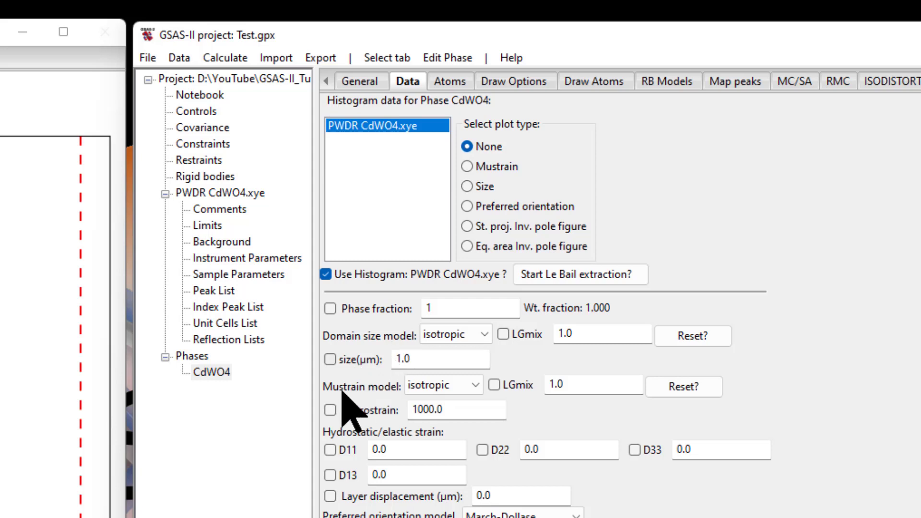
click(363, 77)
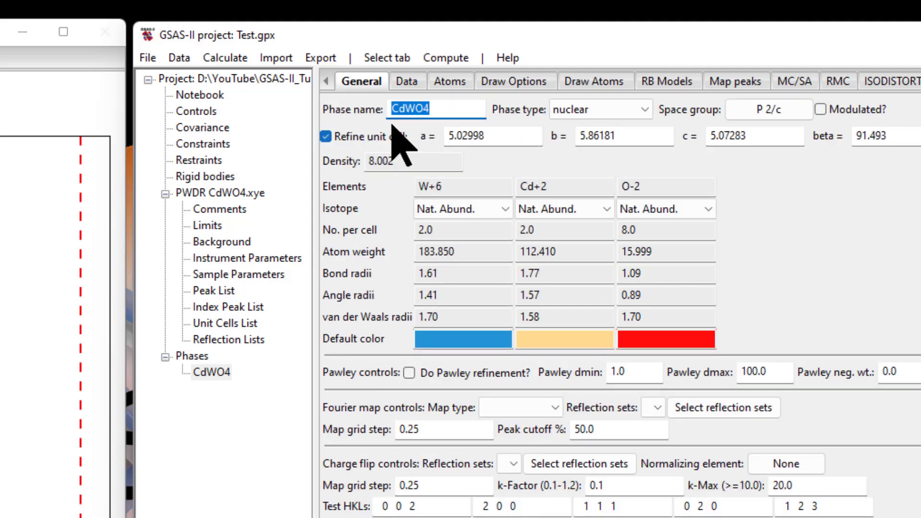
click(407, 83)
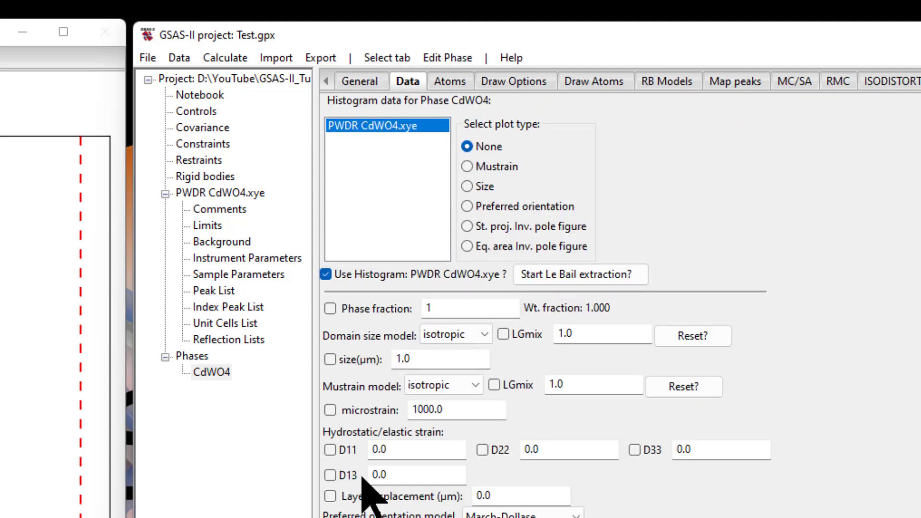
click(330, 410)
click(224, 58)
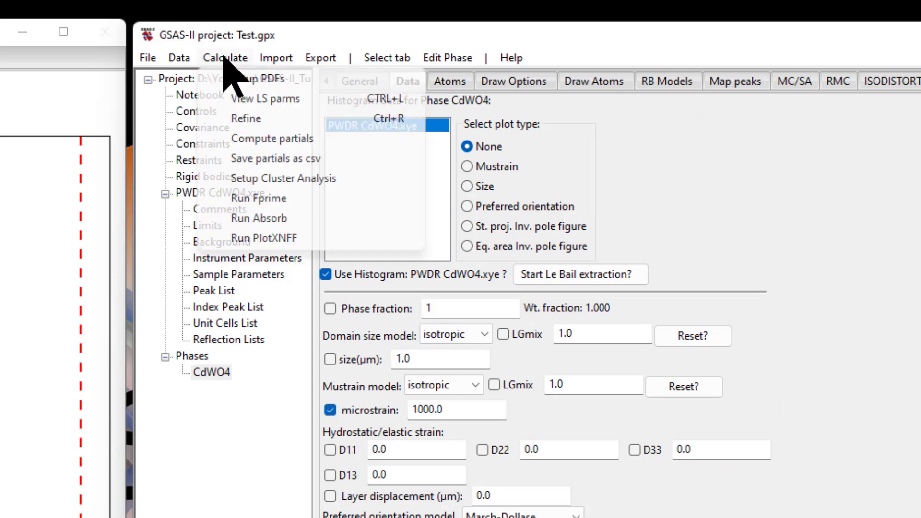
click(262, 118)
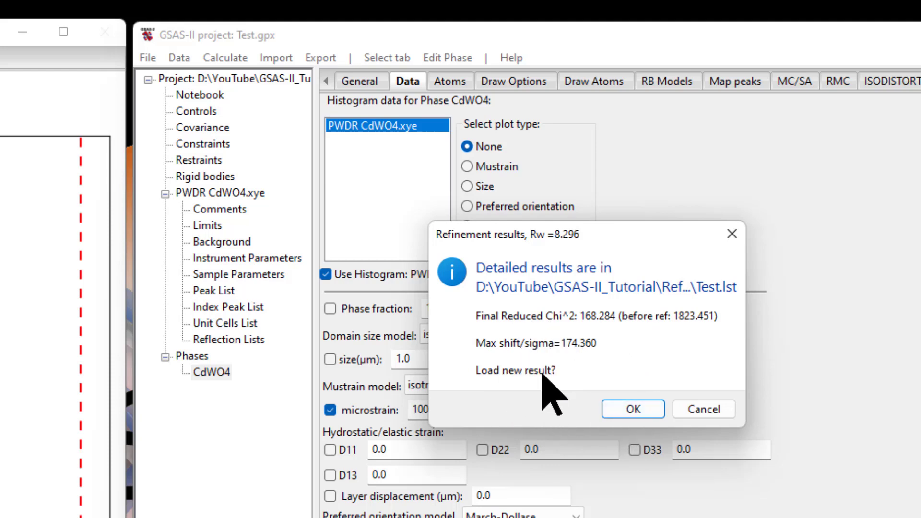
click(638, 408)
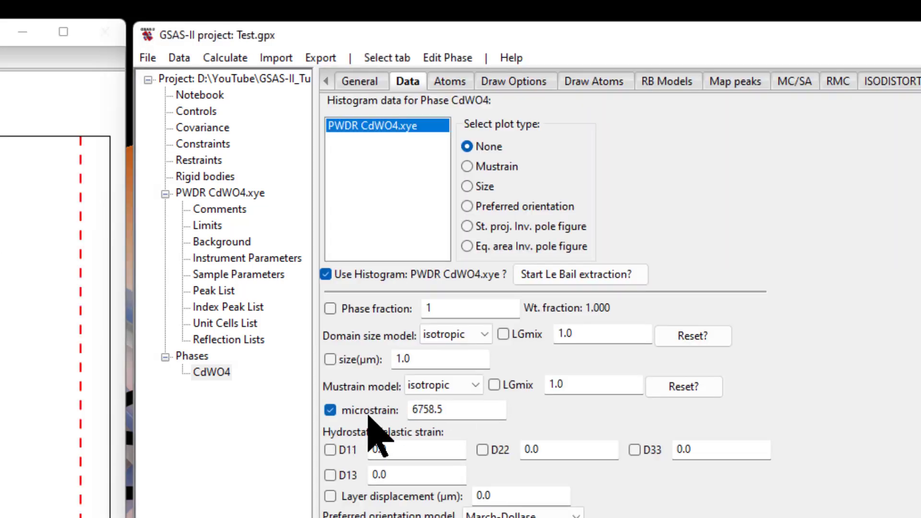
Repeat the refinement with the microstrain still enabled and load the new result.
click(228, 57)
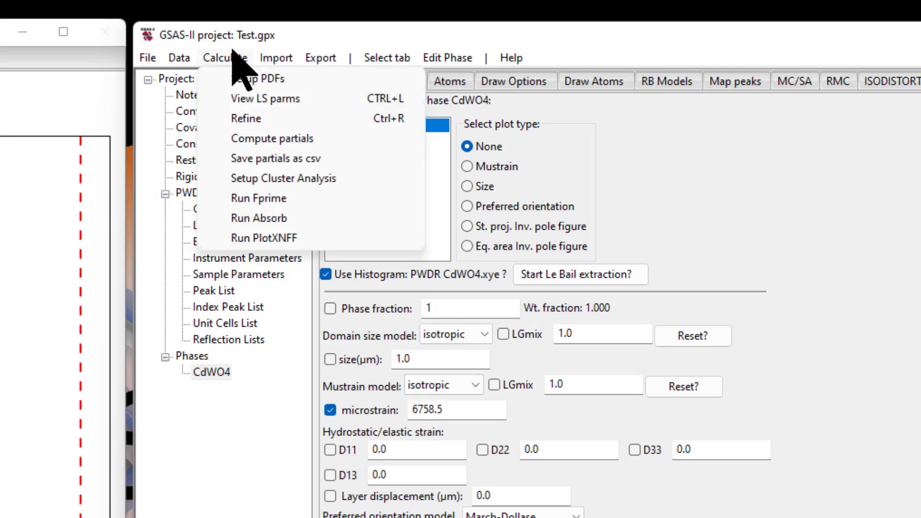
click(281, 118)
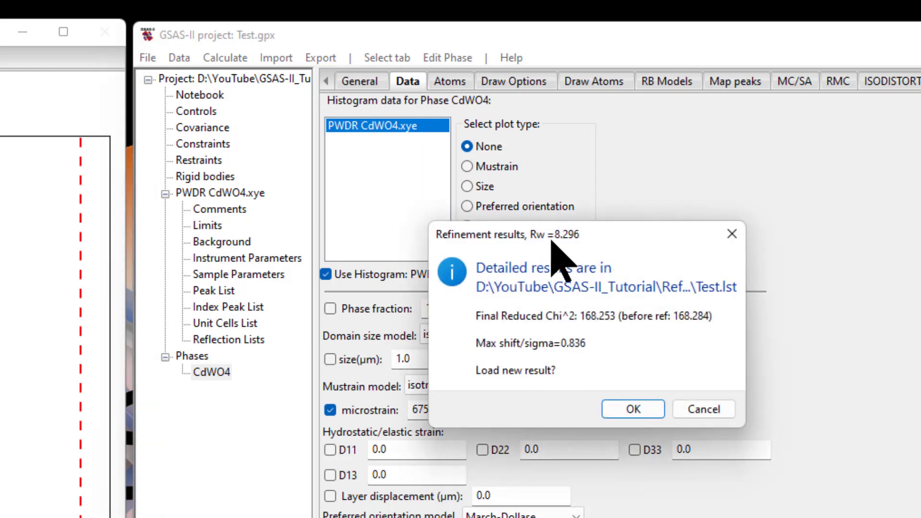
click(634, 407)
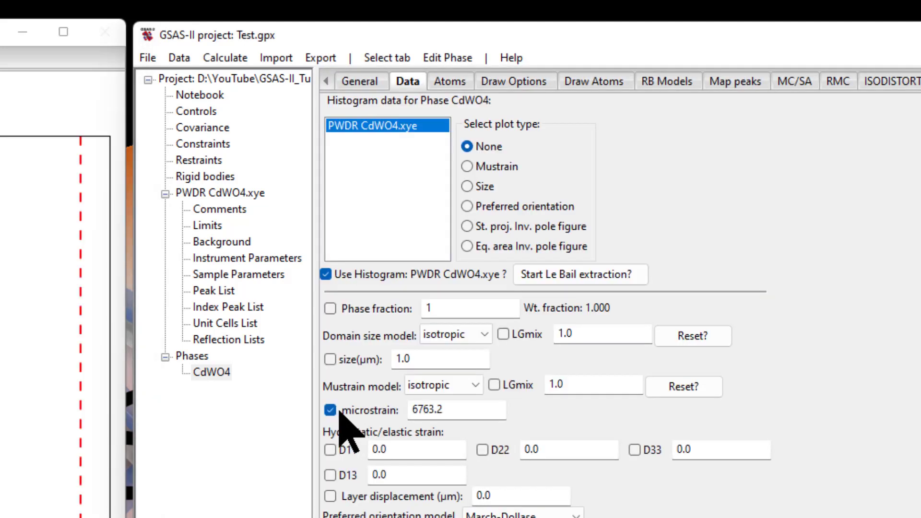
Refine the isotropic domain size instead of the microstrain for CdWO4, and load the new result.
click(331, 410)
click(330, 359)
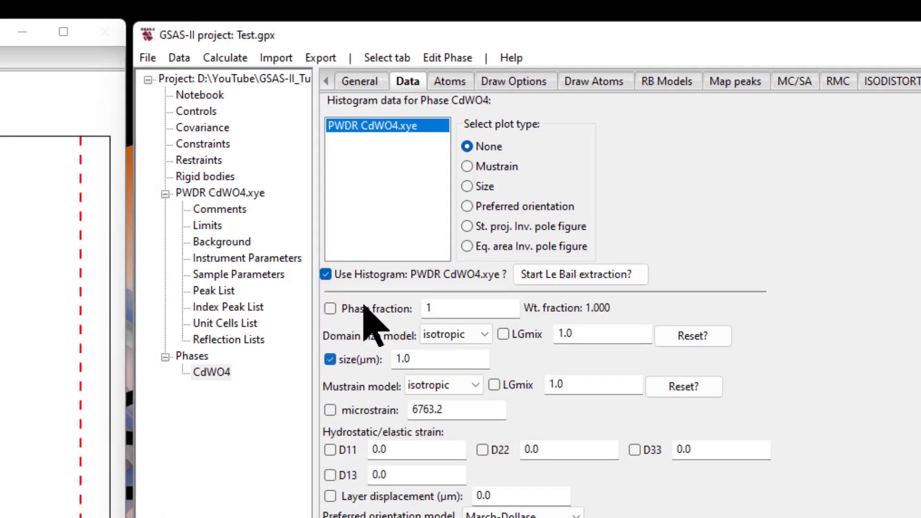
click(225, 58)
click(274, 119)
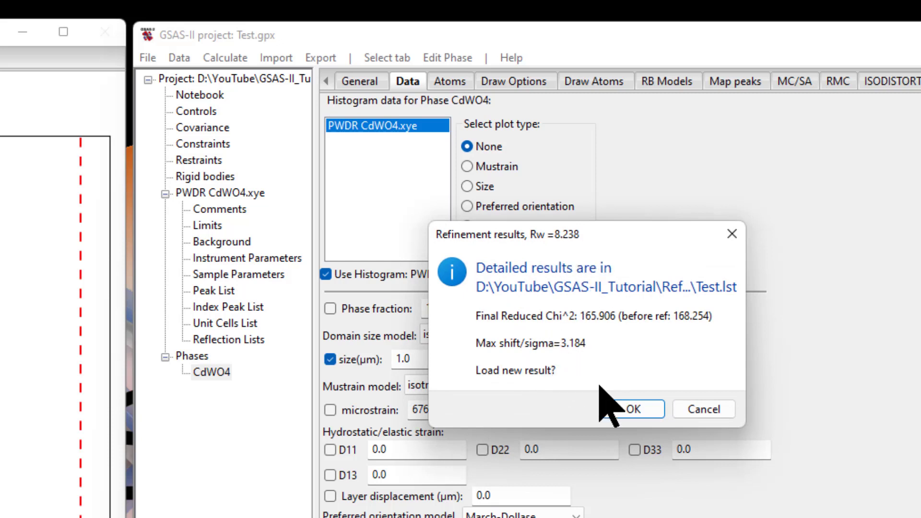
click(633, 409)
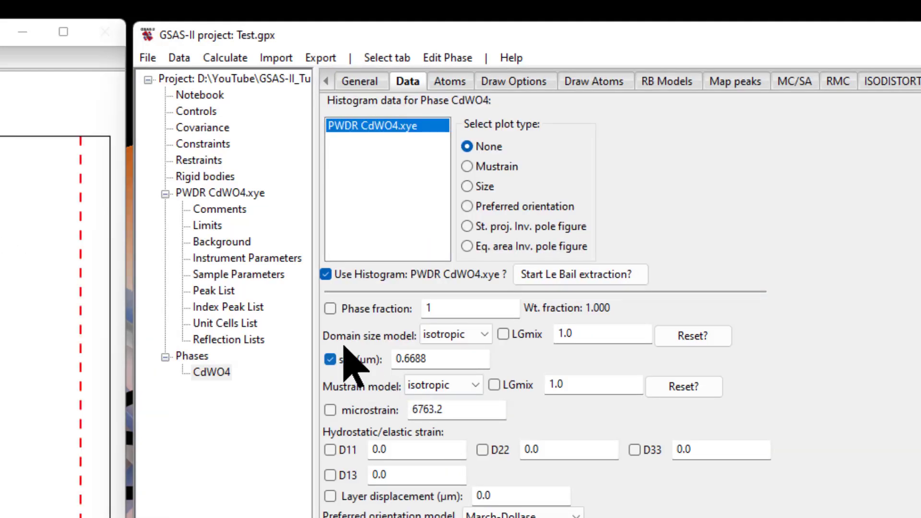
Repeat the refinement with the domain size still enabled and load the new result.
click(225, 57)
click(331, 120)
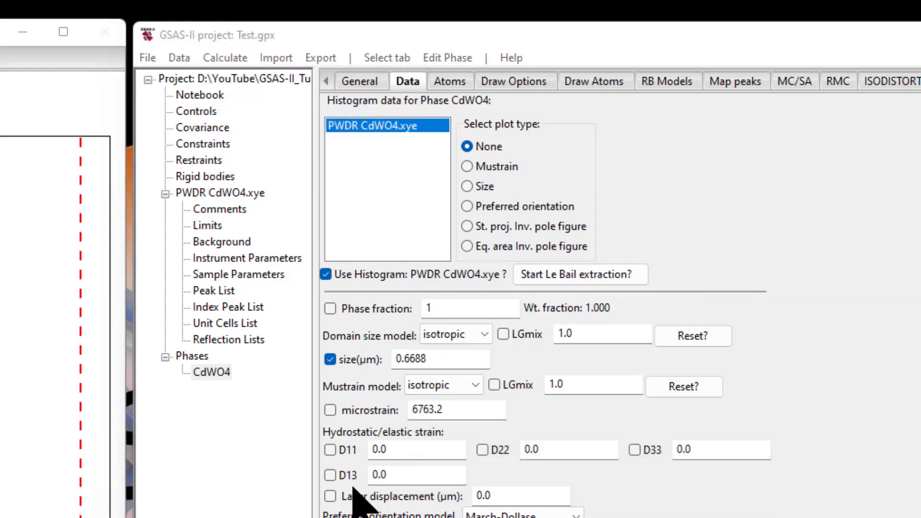
click(636, 411)
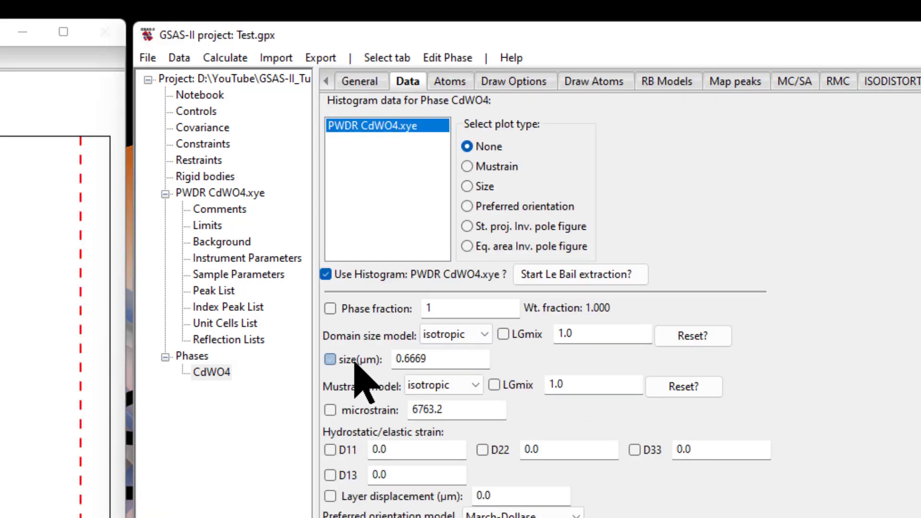
Turn off the domain size refinement, refine the microstrain again and load the new result.
click(345, 408)
click(214, 57)
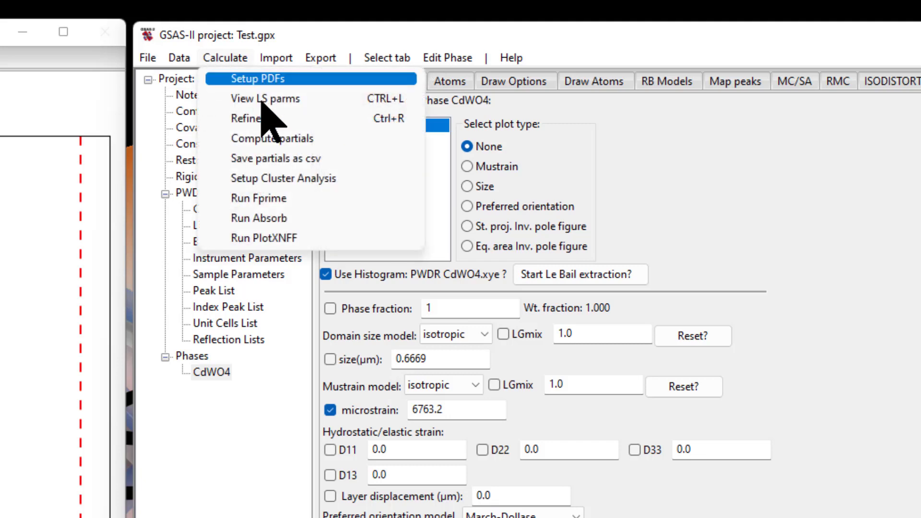
click(263, 118)
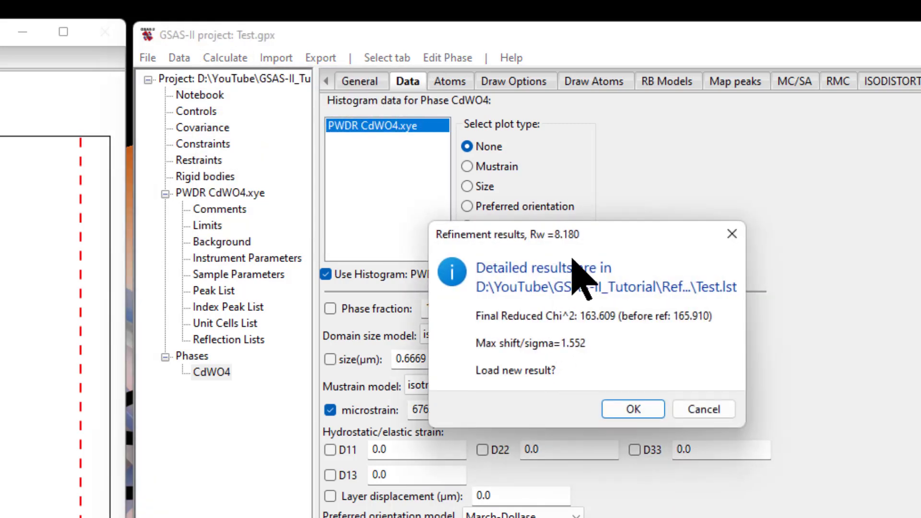
click(631, 408)
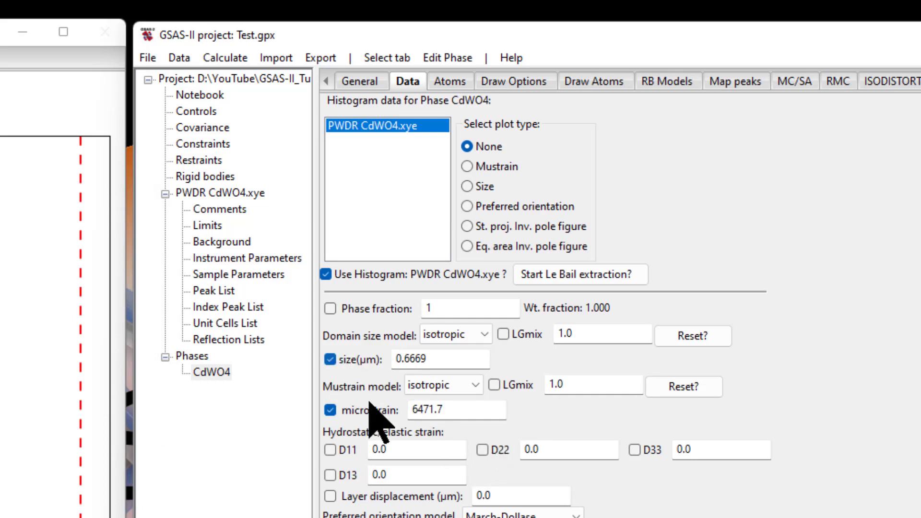
Try refining the domain size and microstrain of CdWO4 together, and discard the new result.
click(235, 58)
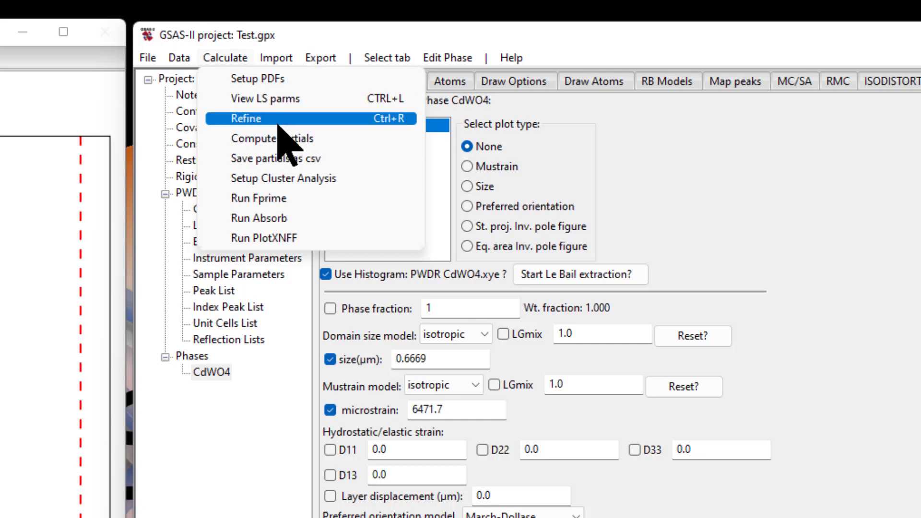
click(278, 119)
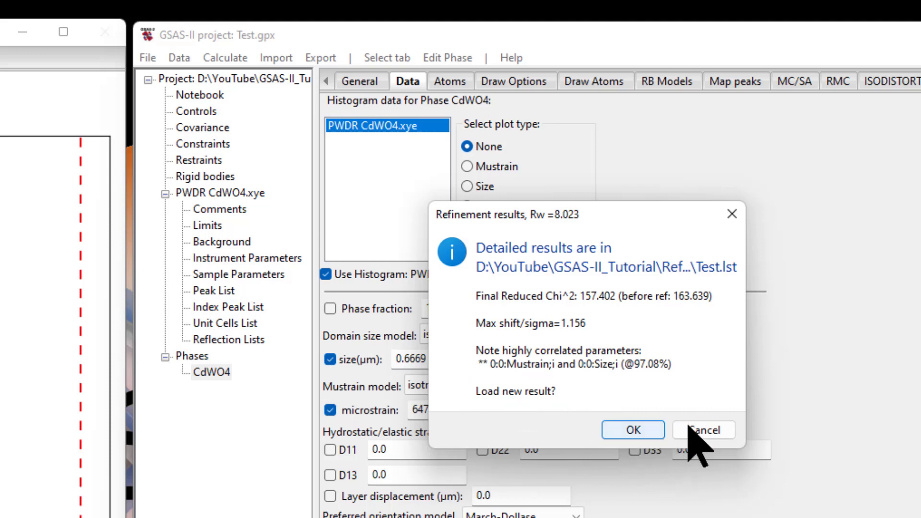
click(704, 430)
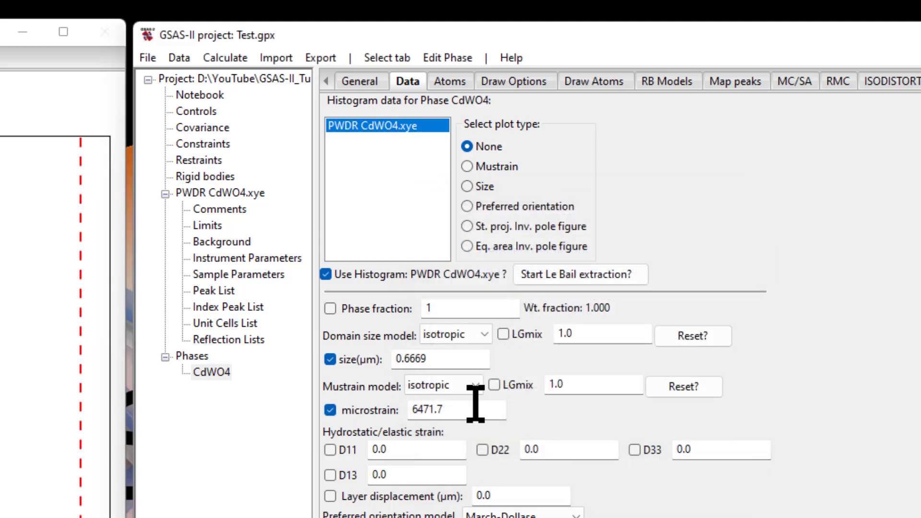
Turn off the domain size refinement, refine the microstrain of CdWO4 alone and load the new result.
click(330, 359)
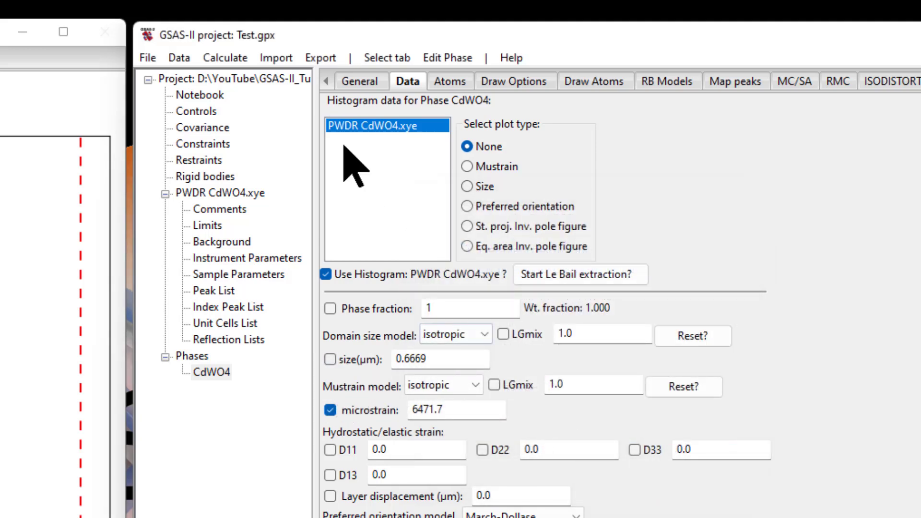
click(225, 58)
click(277, 119)
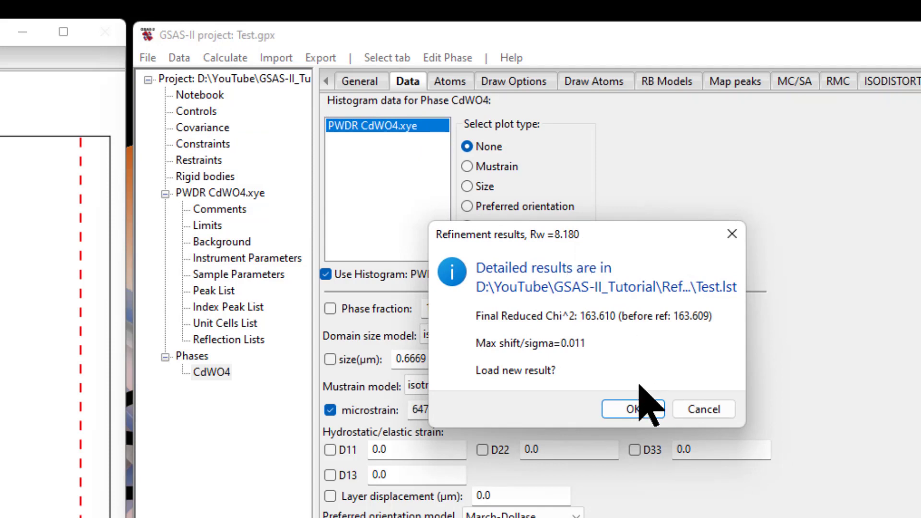
click(634, 409)
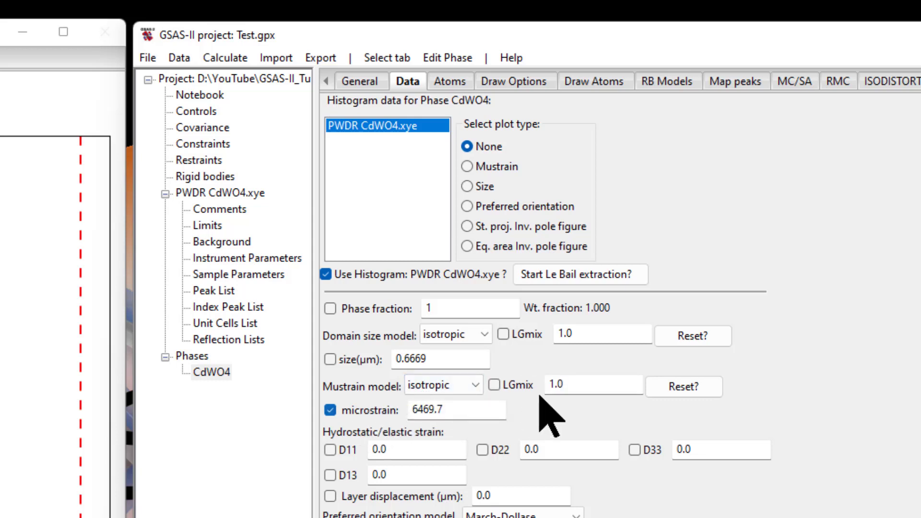
Enable refinement of the microstrain LGmix, try mixing values of 1.1 and -0.1, and restore the value to 1.
click(510, 384)
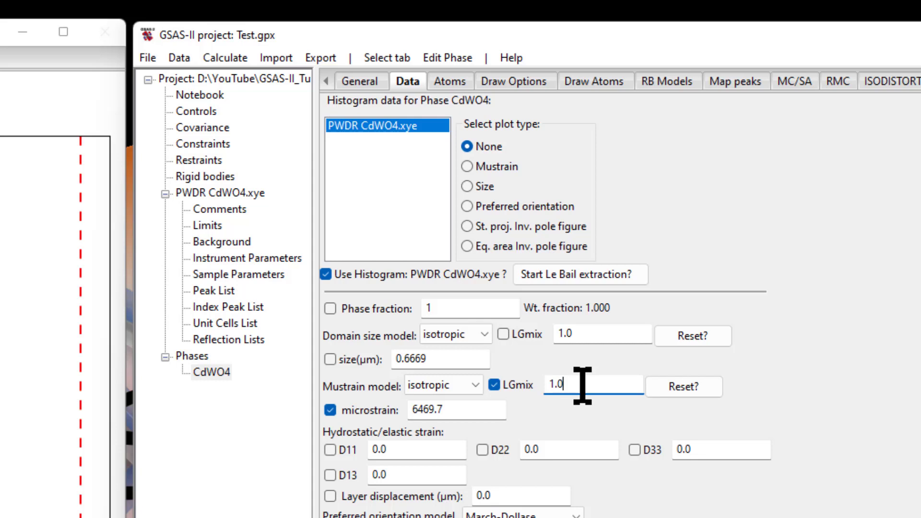
text(1)
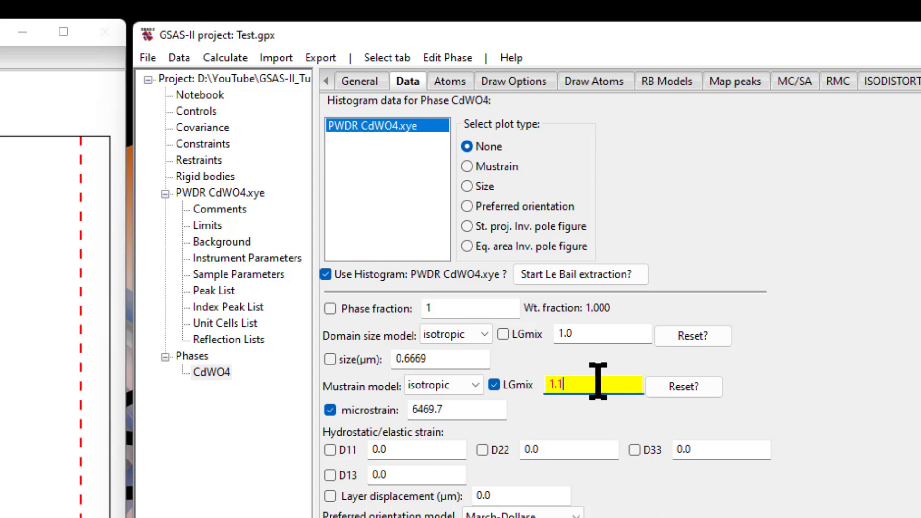
key(BackSpace)
key(BackSpace)
key(BackSpace)
text(-0.1)
key(BackSpace)
key(BackSpace)
key(BackSpace)
key(BackSpace)
text(1)
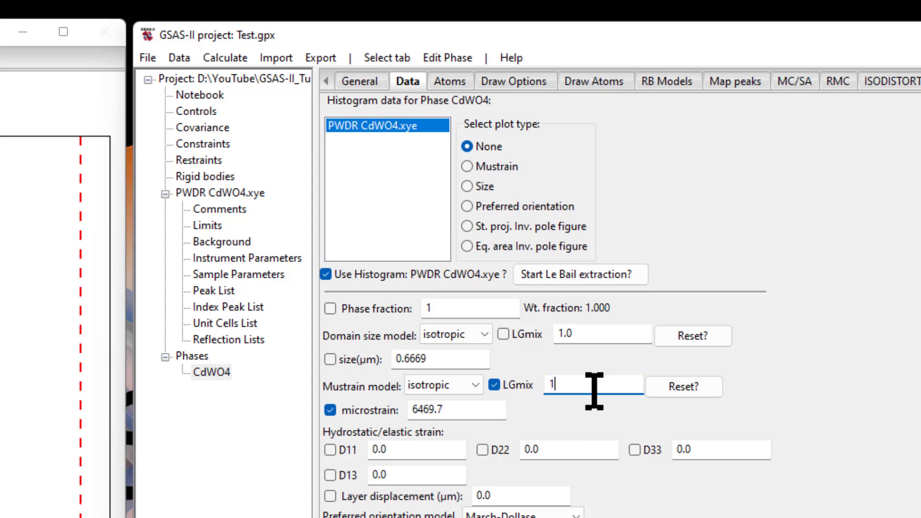
Try refining the microstrain and its LGmix together, and discard the new result.
click(612, 333)
click(225, 57)
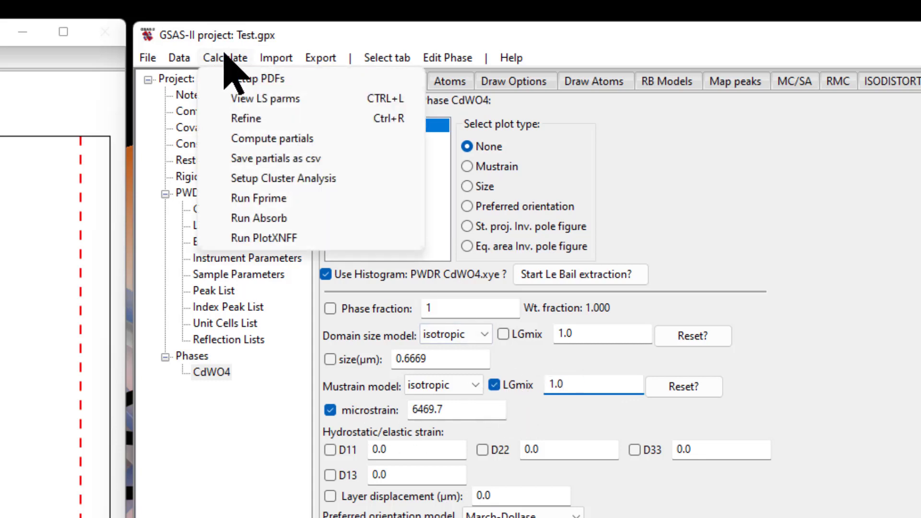
click(256, 116)
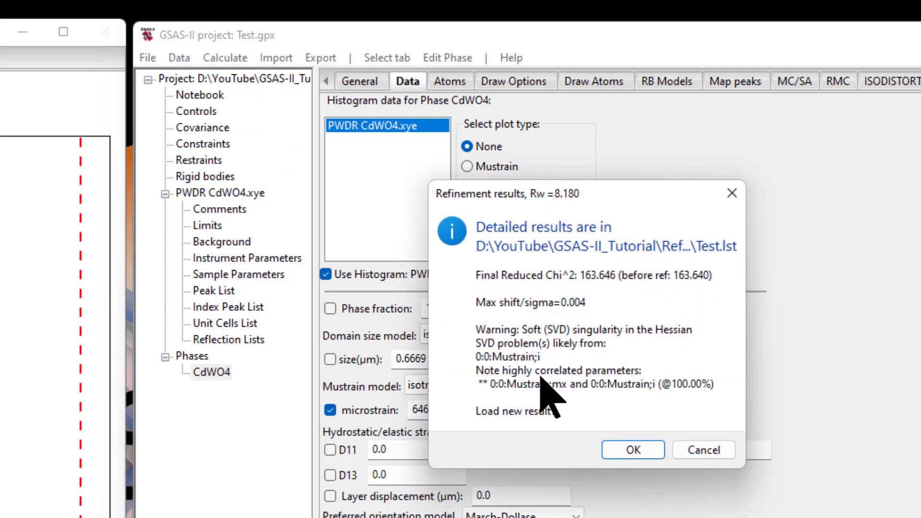
click(703, 452)
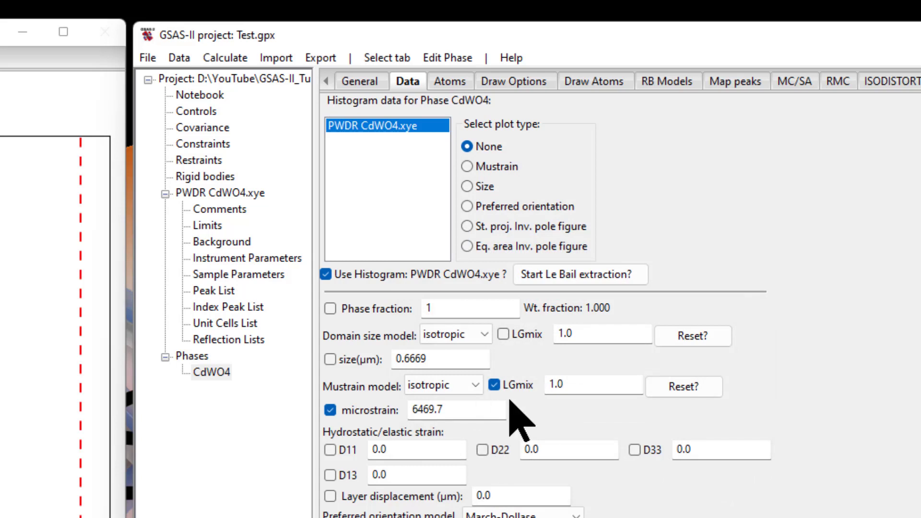
Turn off the microstrain refinement, refine only the microstrain LGmix and load the new result.
click(507, 387)
click(339, 409)
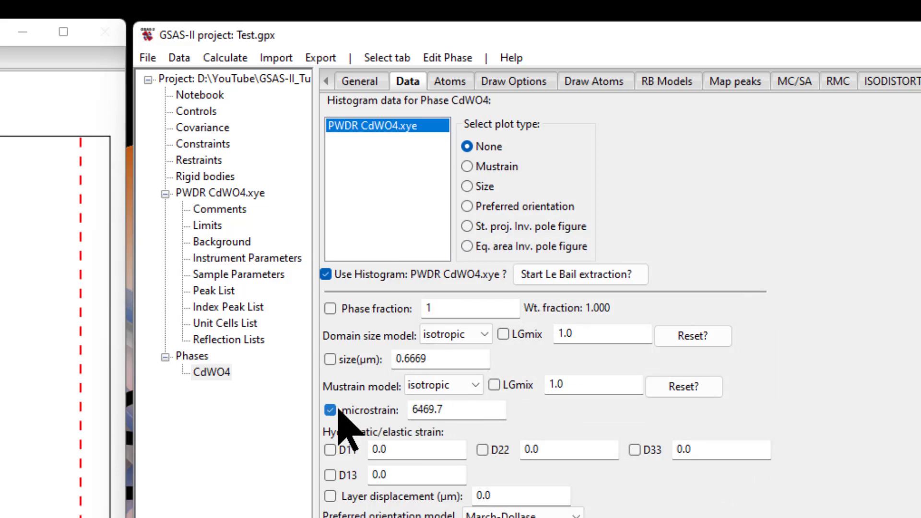
click(494, 385)
click(225, 58)
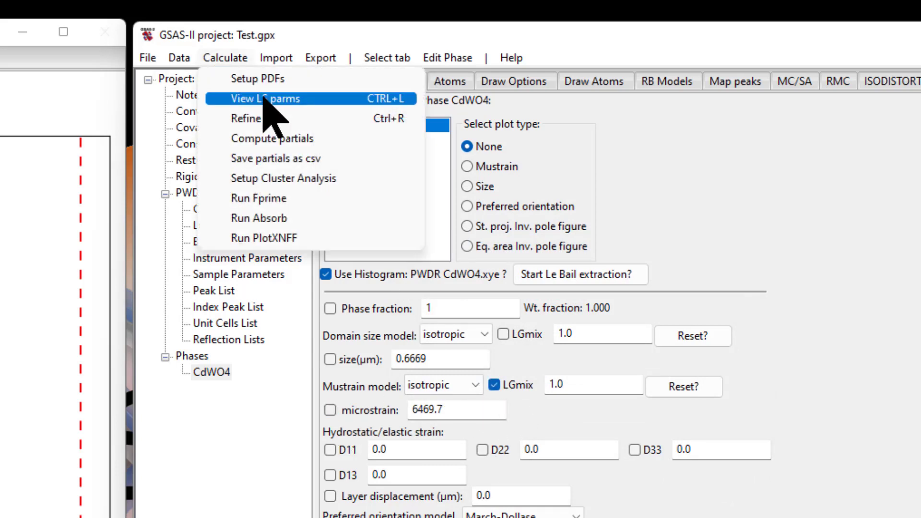
click(261, 119)
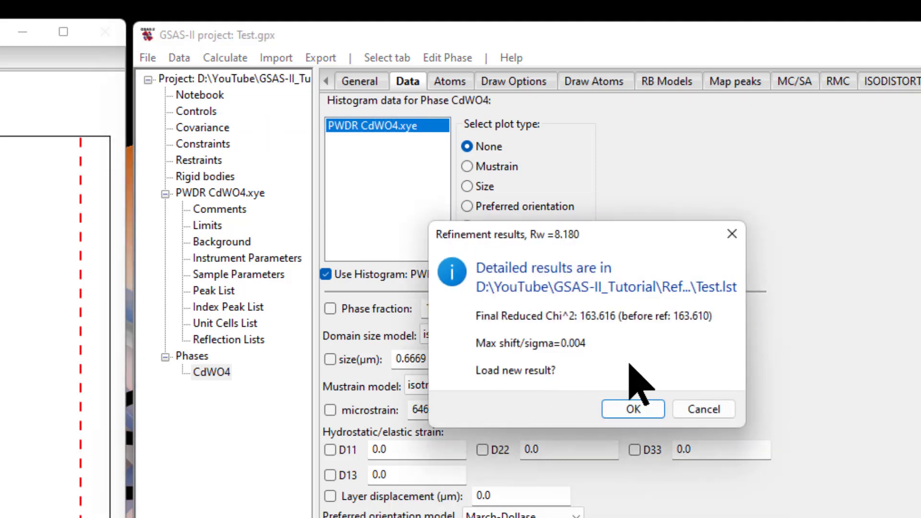
click(628, 409)
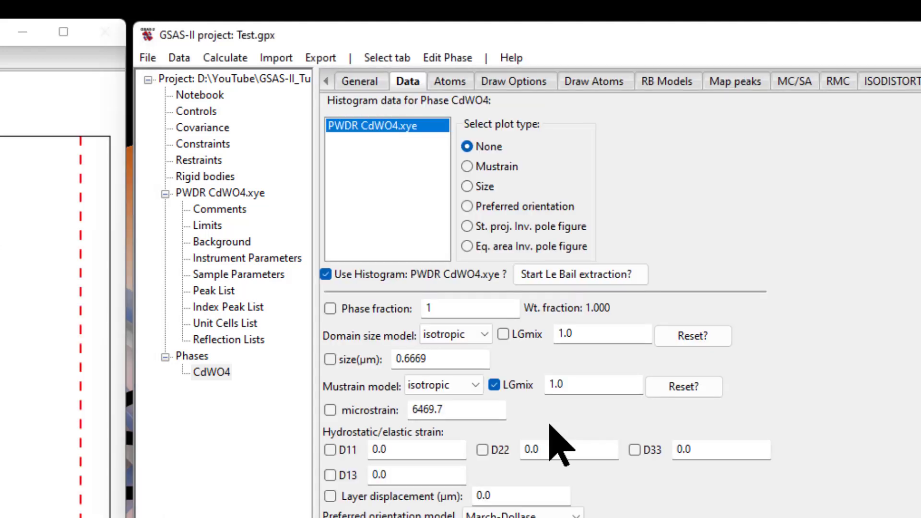
Refine the isotropic domain size instead of the microstrain LGmix and load the new result.
click(517, 384)
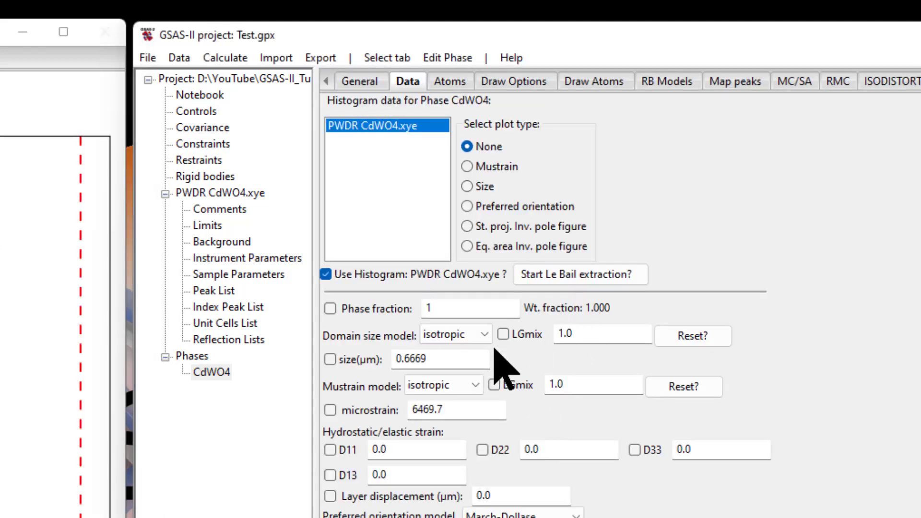
click(331, 360)
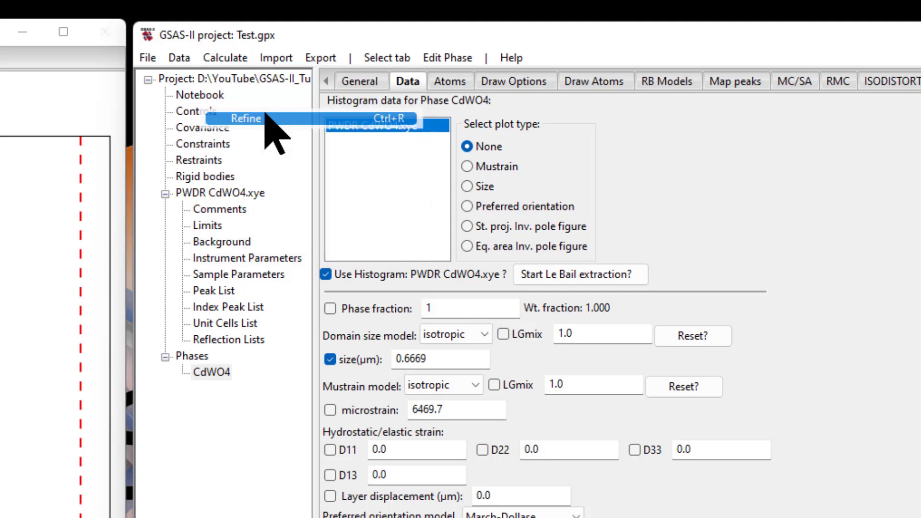
click(265, 117)
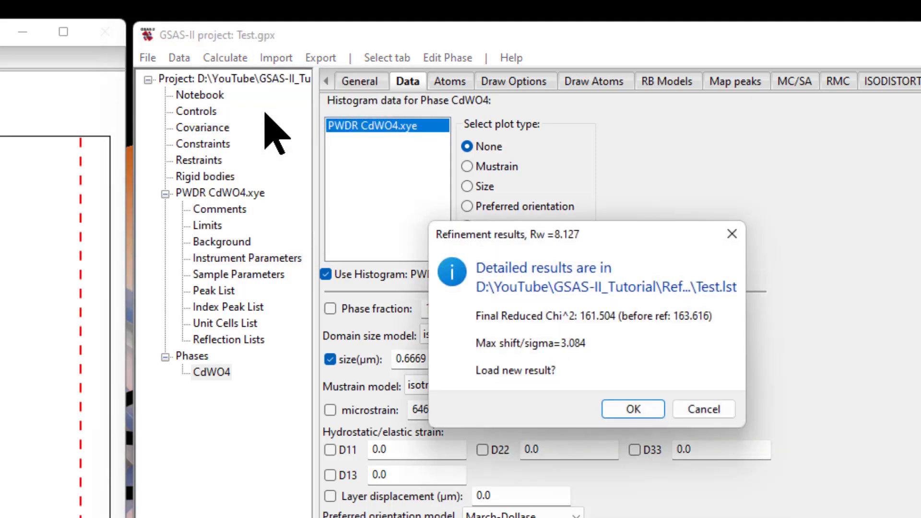
click(633, 409)
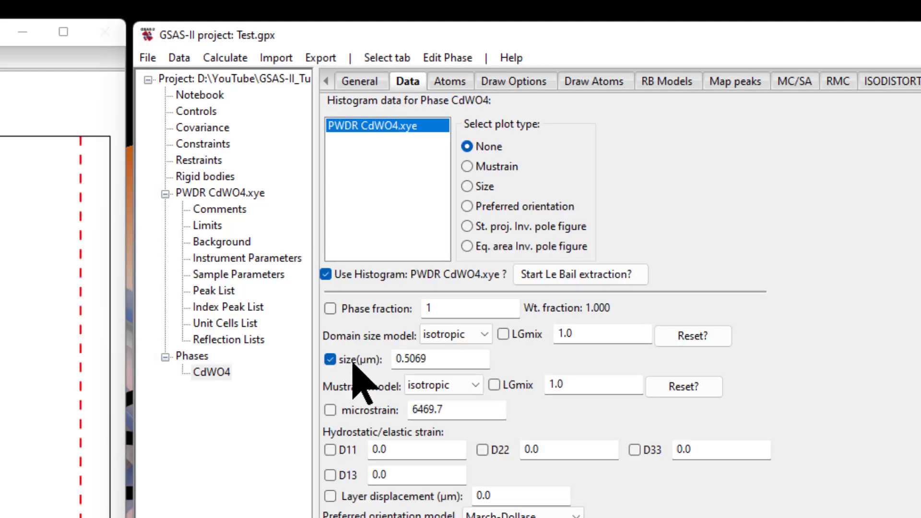
Turn off the domain size refinement and set the refine flag of atoms W1, Cd1, O1 and O2 to X.
click(352, 361)
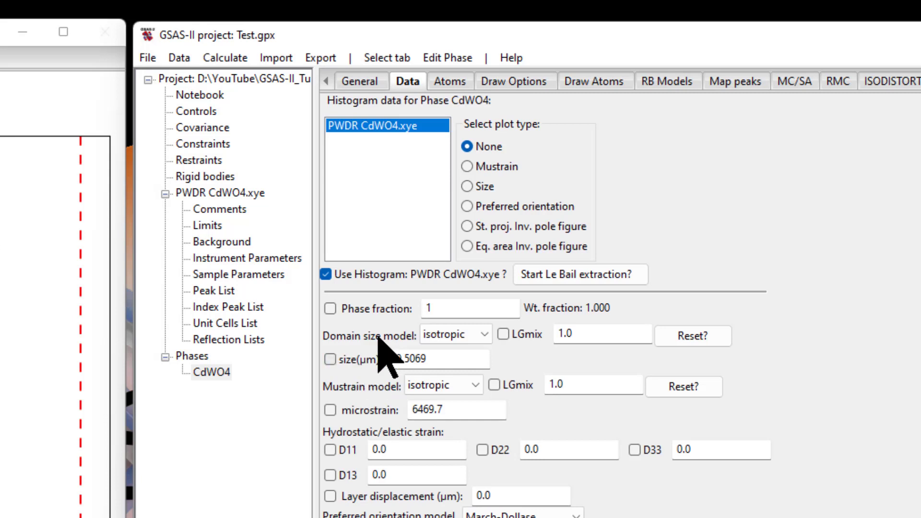
click(456, 80)
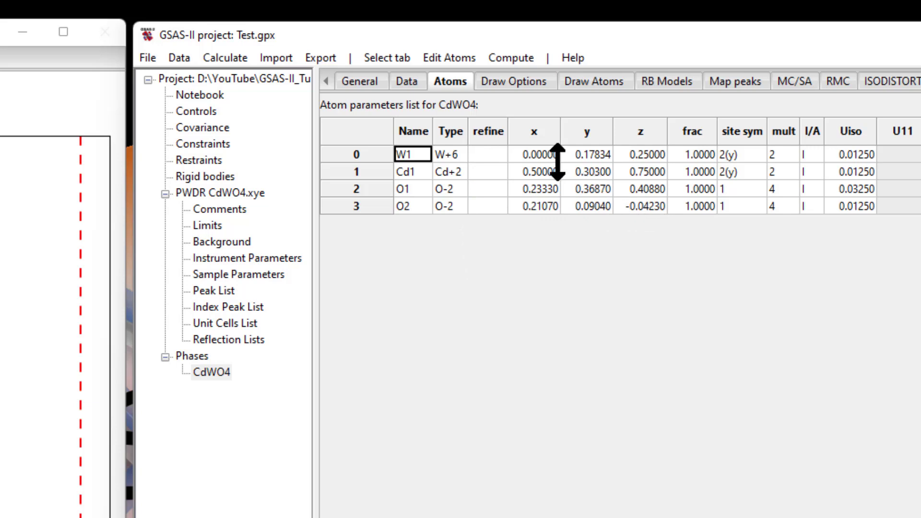
click(498, 152)
click(495, 182)
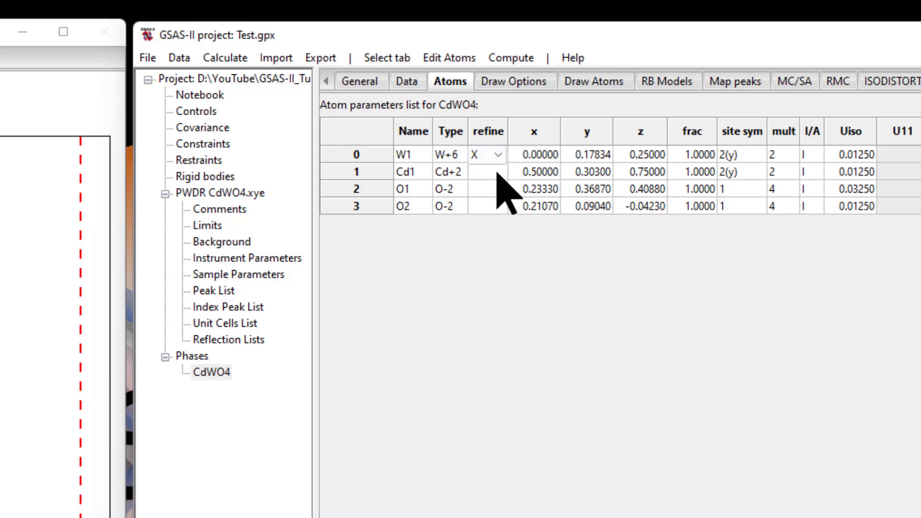
click(498, 171)
click(498, 201)
click(498, 189)
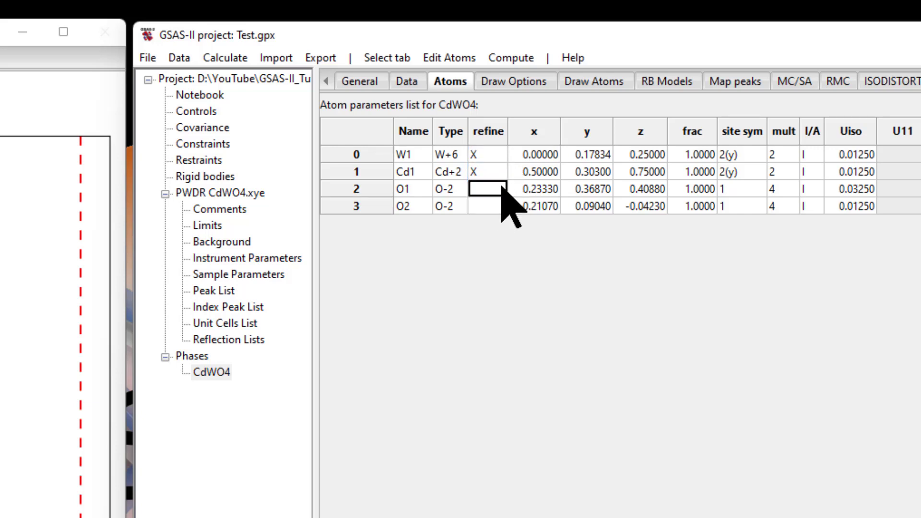
click(499, 220)
click(497, 206)
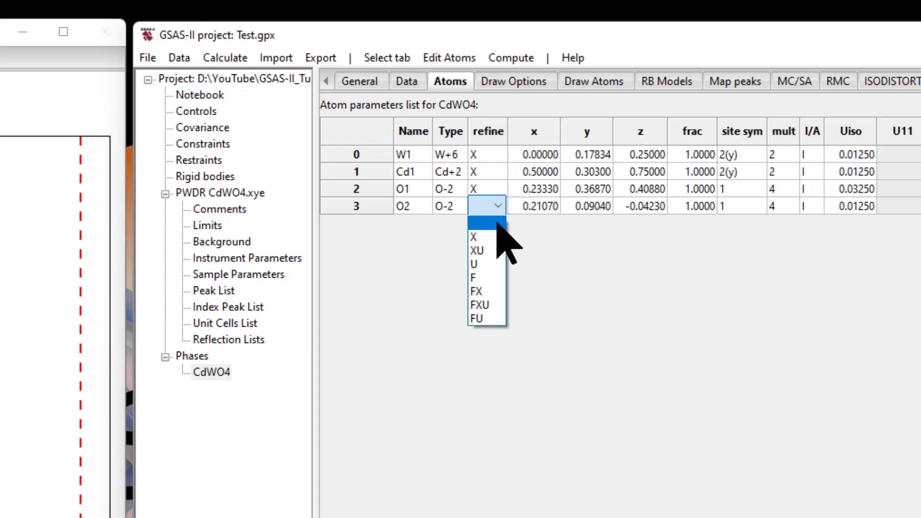
click(498, 224)
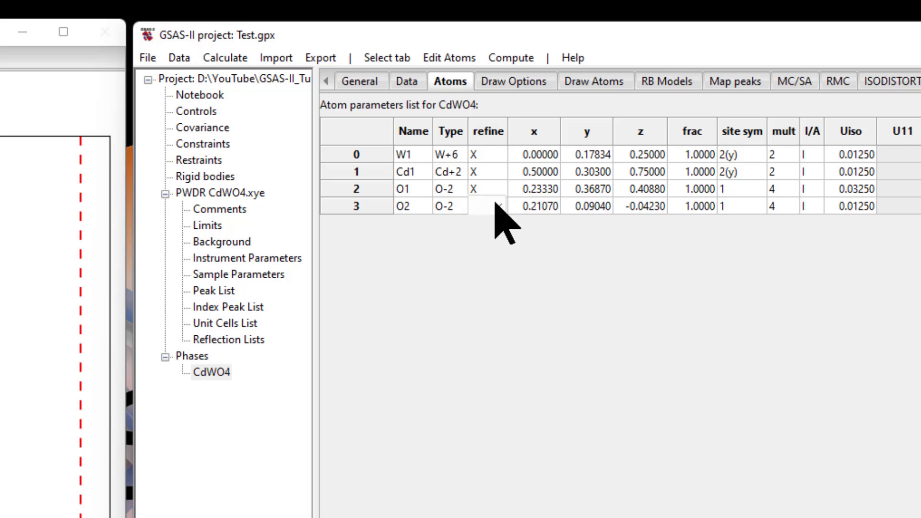
click(499, 206)
click(494, 237)
click(537, 204)
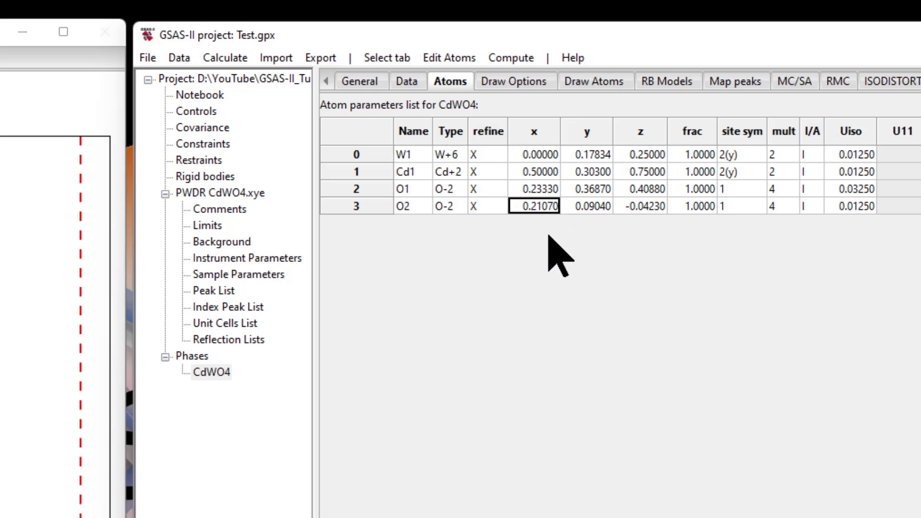
Refine the atomic positions of CdWO4 and load the new result.
click(230, 57)
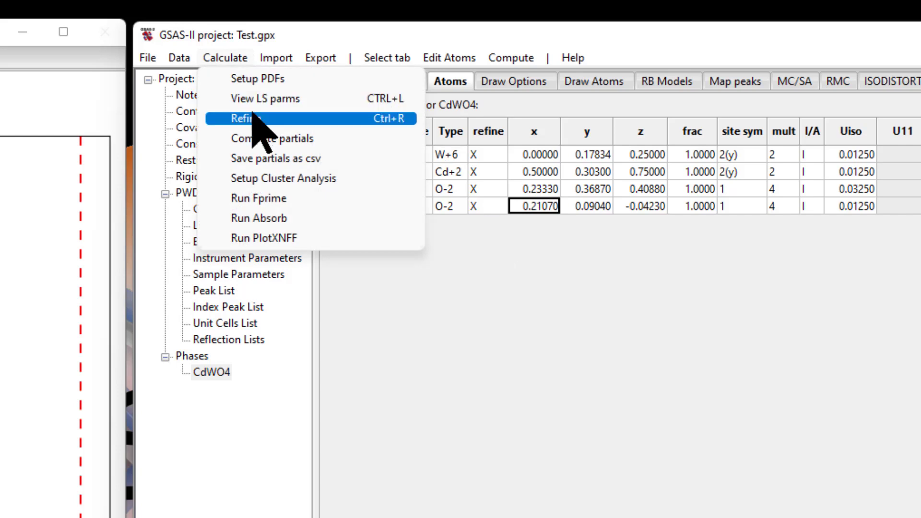
click(253, 116)
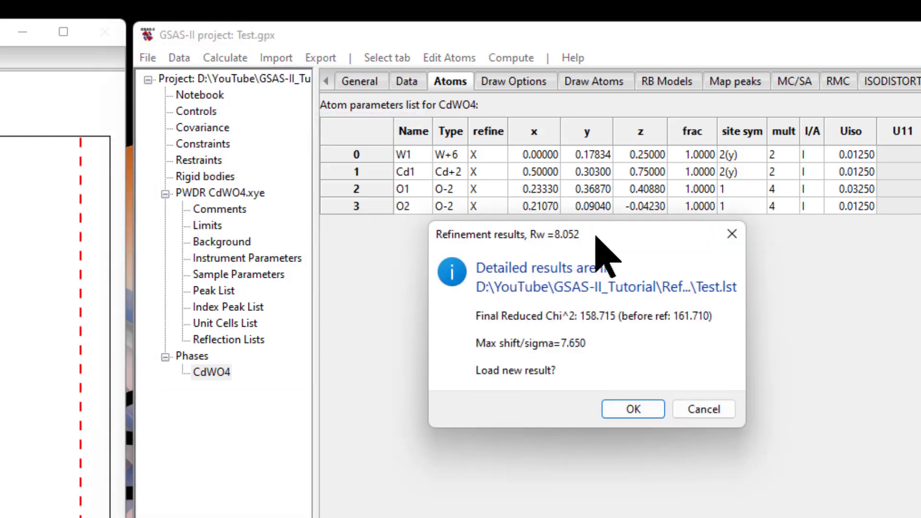
drag(618, 235, 539, 301)
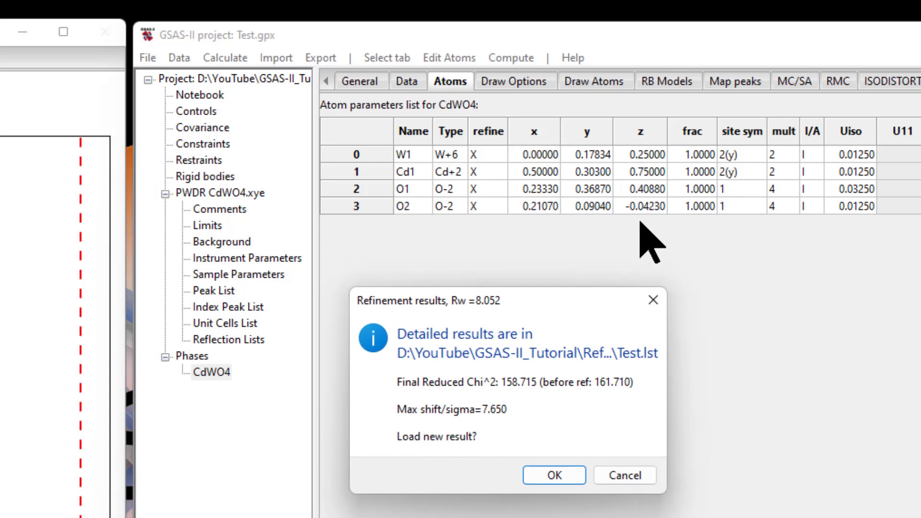
click(552, 474)
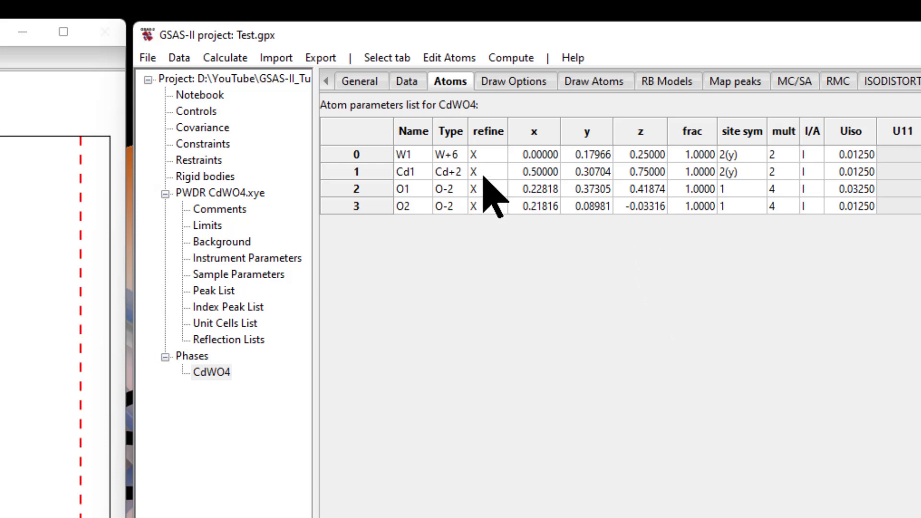
Change the refine flag of atoms W1, Cd1, O1 and O2 to F.
click(503, 151)
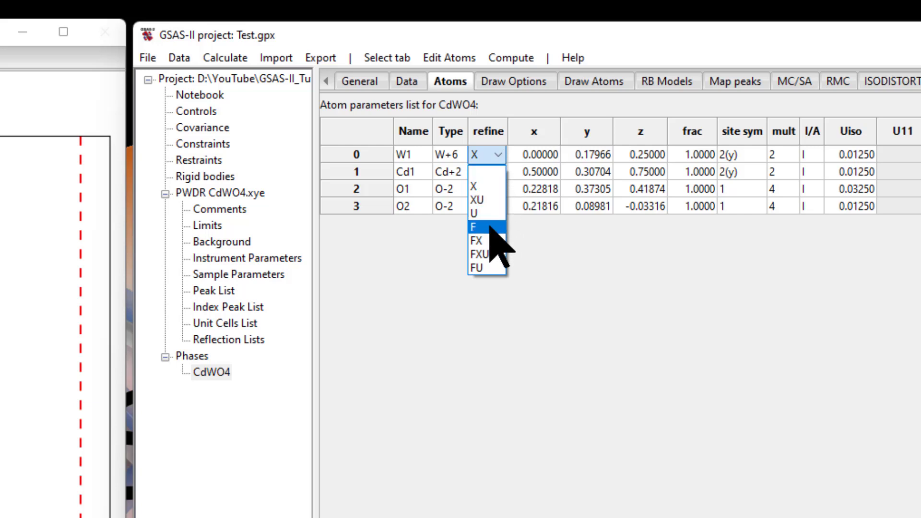
click(489, 226)
click(493, 171)
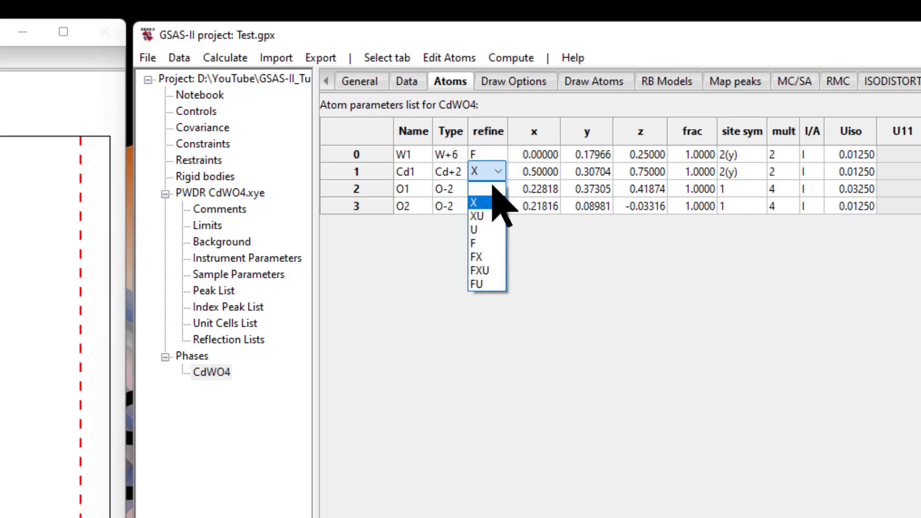
click(494, 243)
click(502, 190)
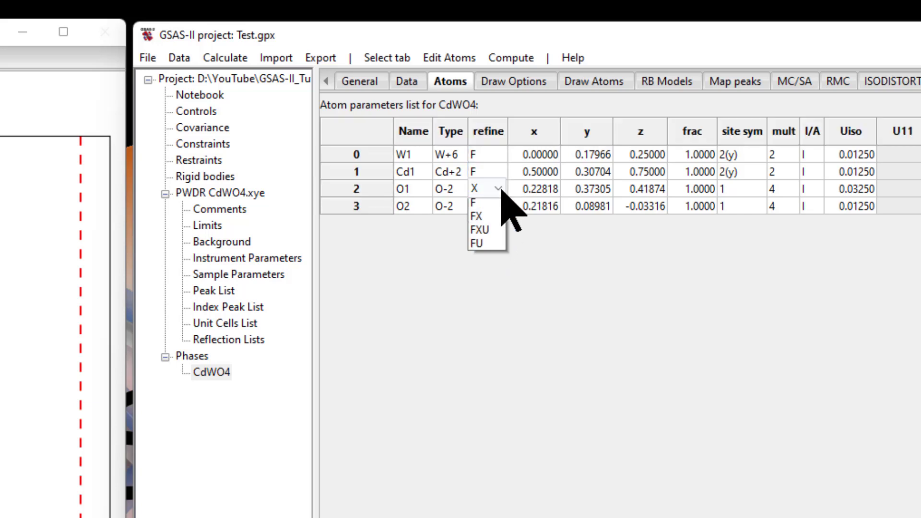
click(492, 260)
click(501, 191)
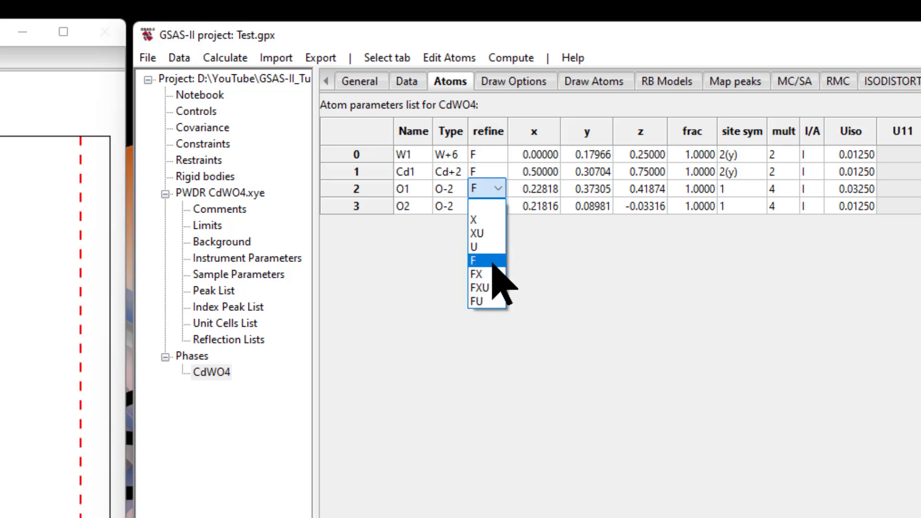
click(492, 260)
click(494, 208)
click(498, 207)
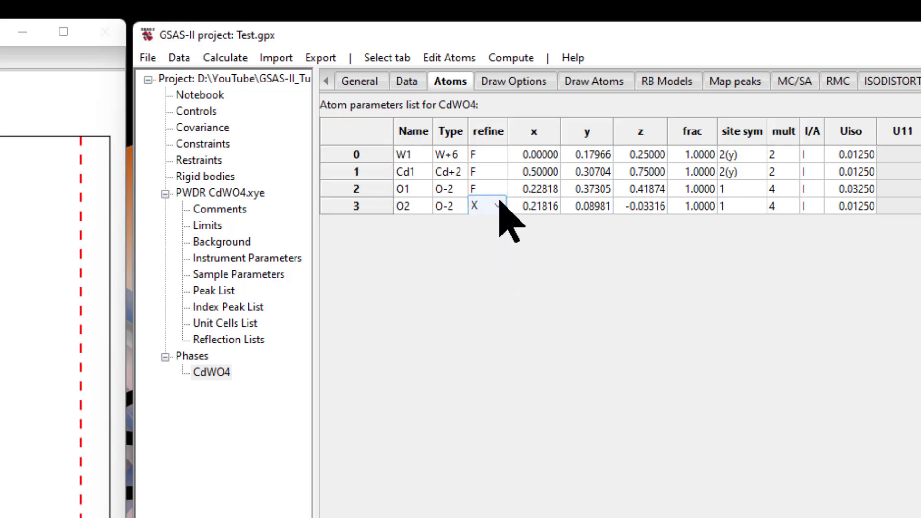
click(493, 278)
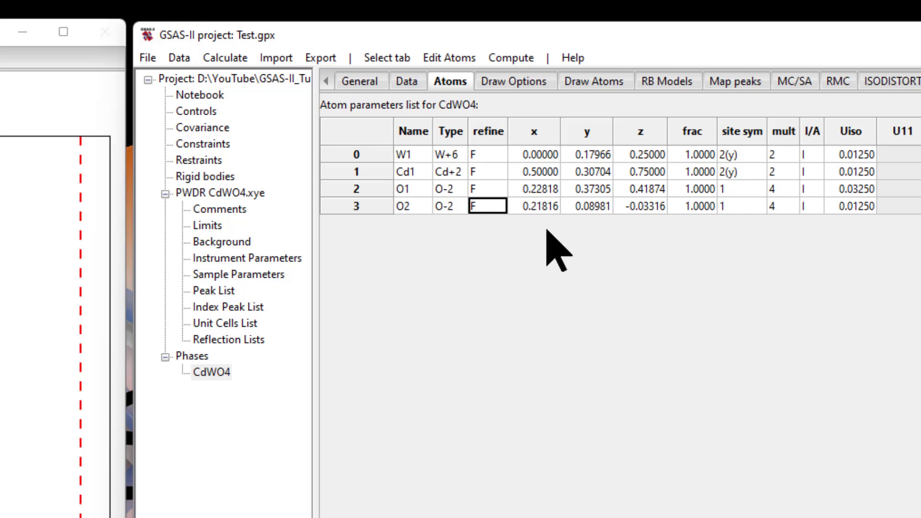
click(545, 172)
Try to refine the site fractions of all four atoms together and reject the new result.
click(228, 60)
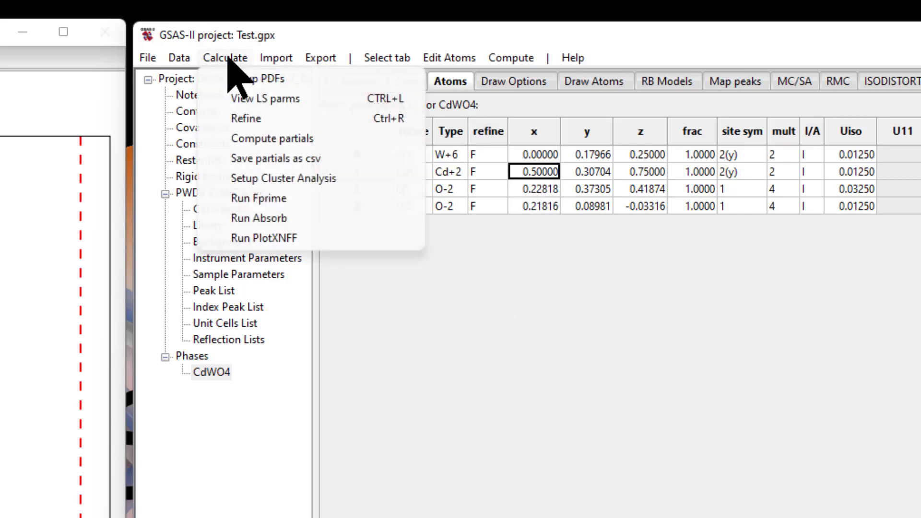
click(259, 118)
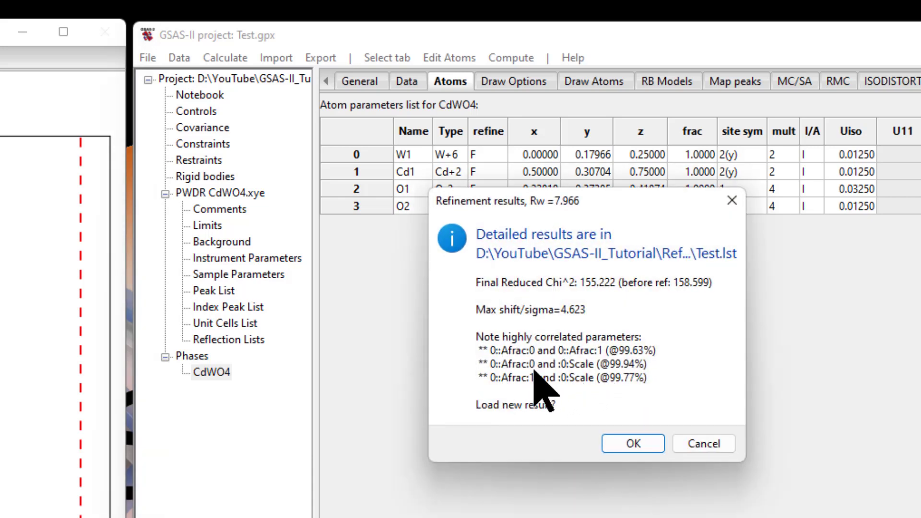
click(703, 443)
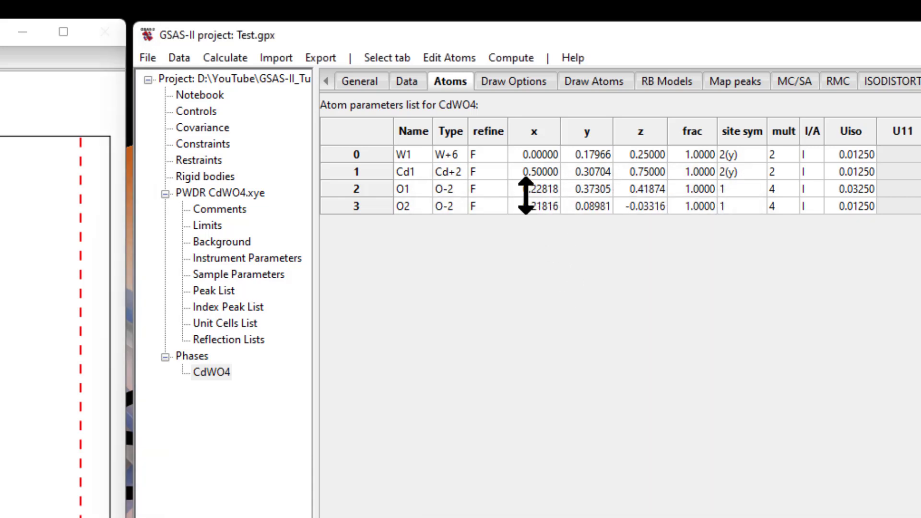
Clear the refine flags of atoms W1, O1 and O2, leaving only Cd1 flagged F.
click(498, 155)
click(487, 168)
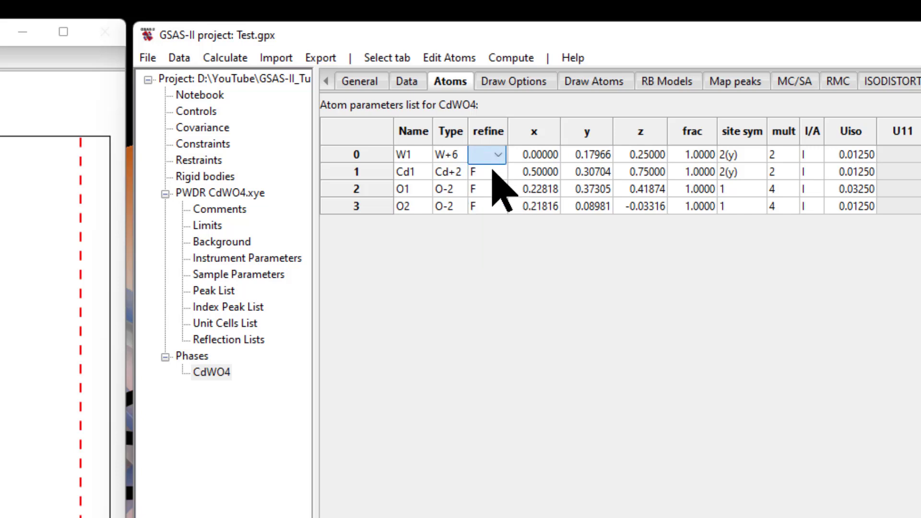
click(487, 188)
click(499, 188)
click(489, 216)
click(489, 206)
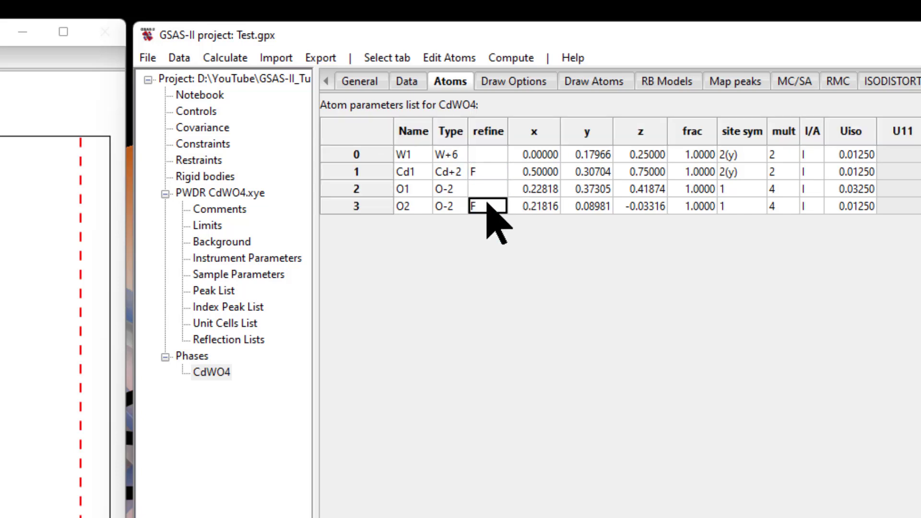
click(498, 207)
click(490, 221)
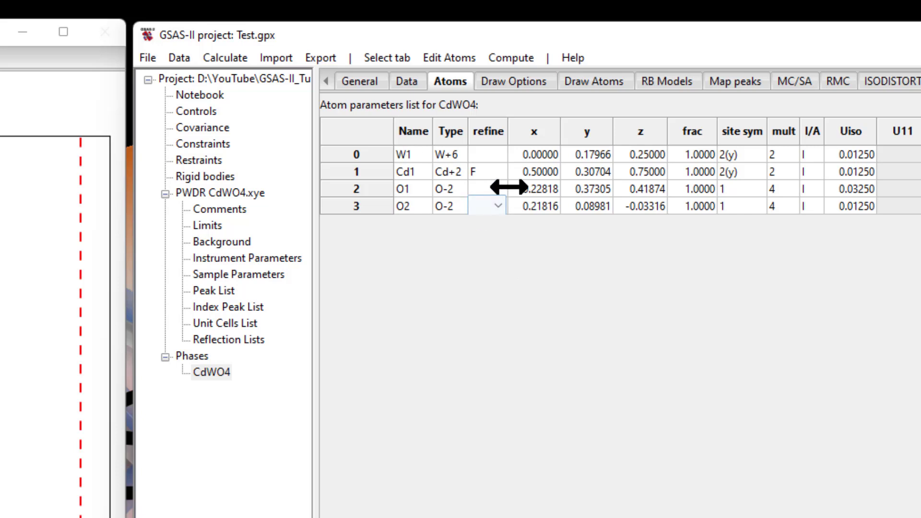
Refine the site fraction of Cd1 and load the new result.
click(230, 58)
click(286, 120)
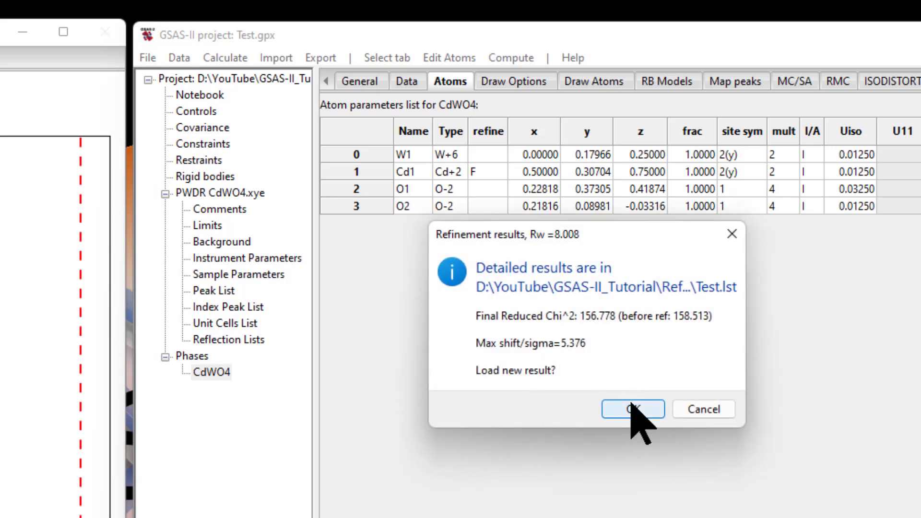
click(632, 410)
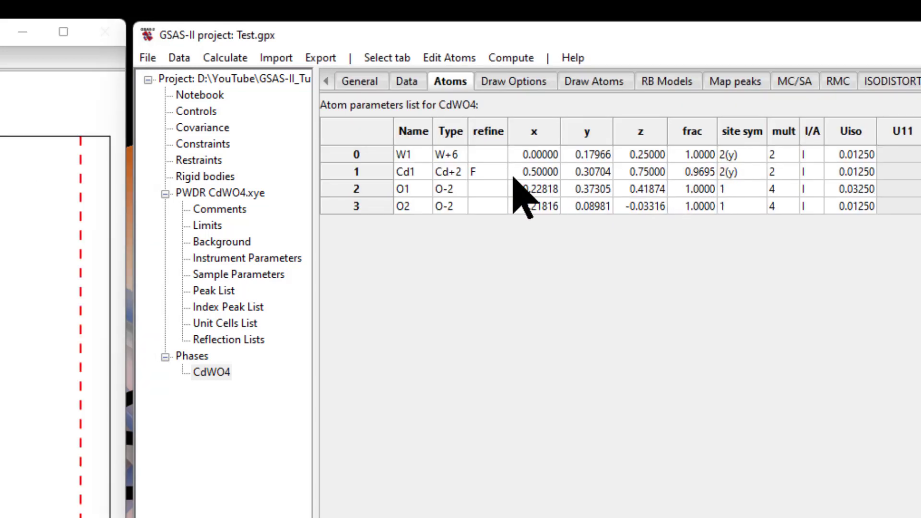
Clear the refine flag of Cd1 and set the refine flag of O2 to F.
click(498, 172)
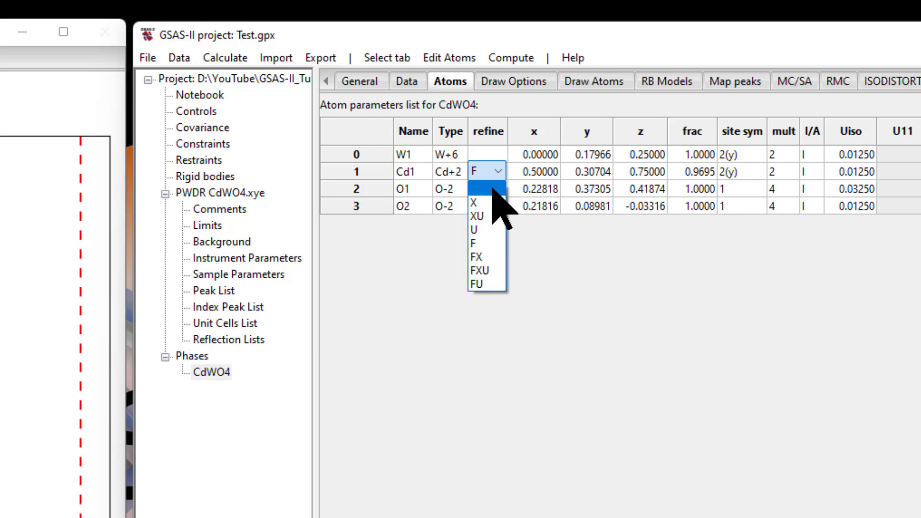
click(491, 183)
click(497, 205)
click(498, 206)
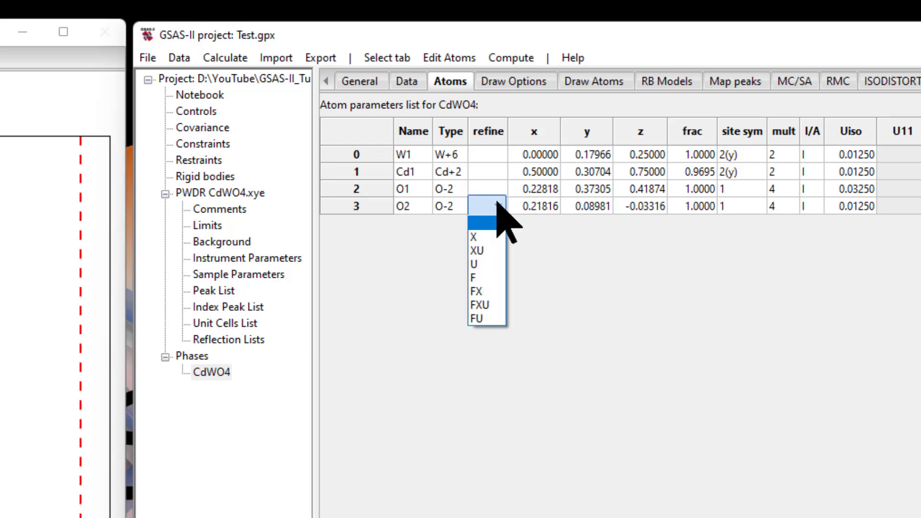
click(499, 277)
click(540, 206)
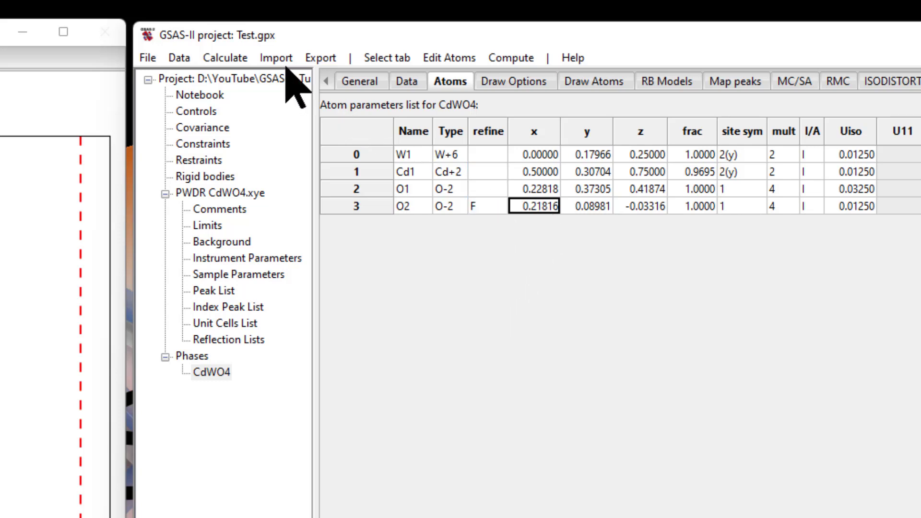
Refine the site fraction of O2 and load the new result.
click(225, 58)
click(260, 118)
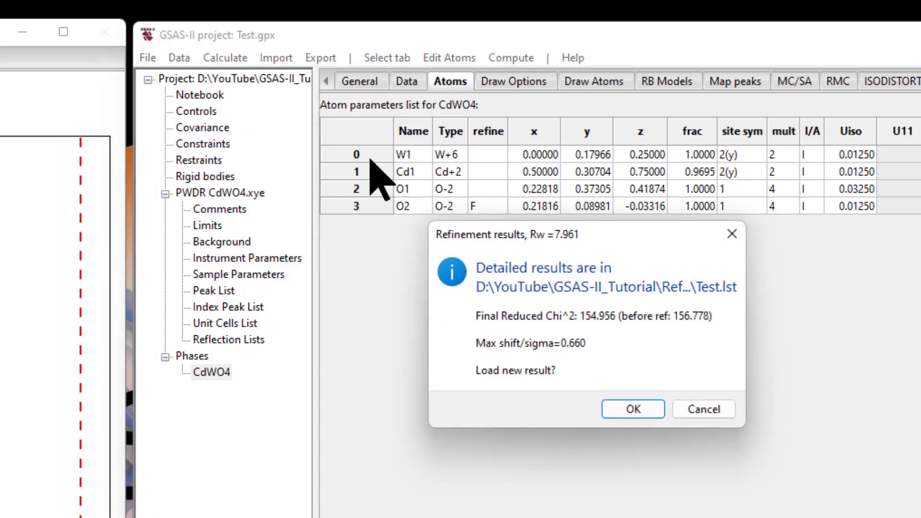
click(640, 407)
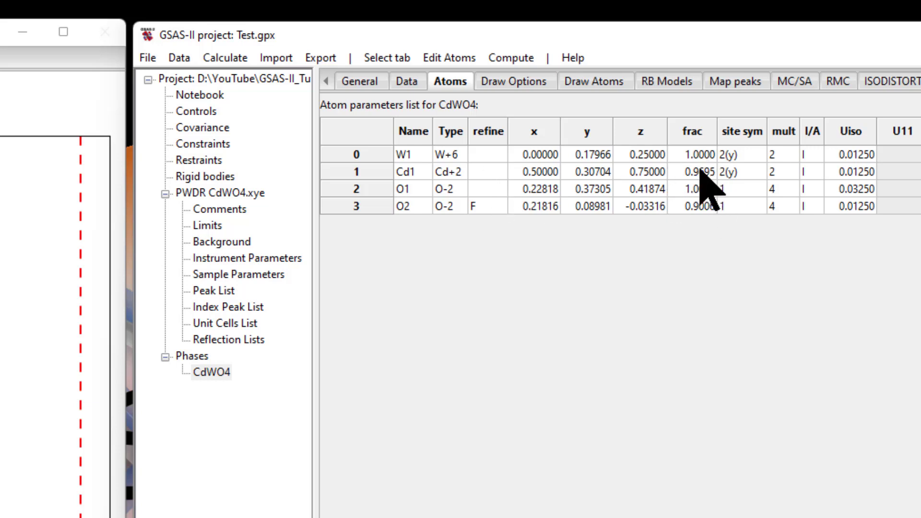
Clear the refine flag of O2 and set the refine flag of O1 to F.
click(498, 206)
click(499, 217)
click(697, 191)
click(497, 188)
click(497, 190)
click(496, 260)
Refine the site fraction of O1 and load the new result.
click(211, 54)
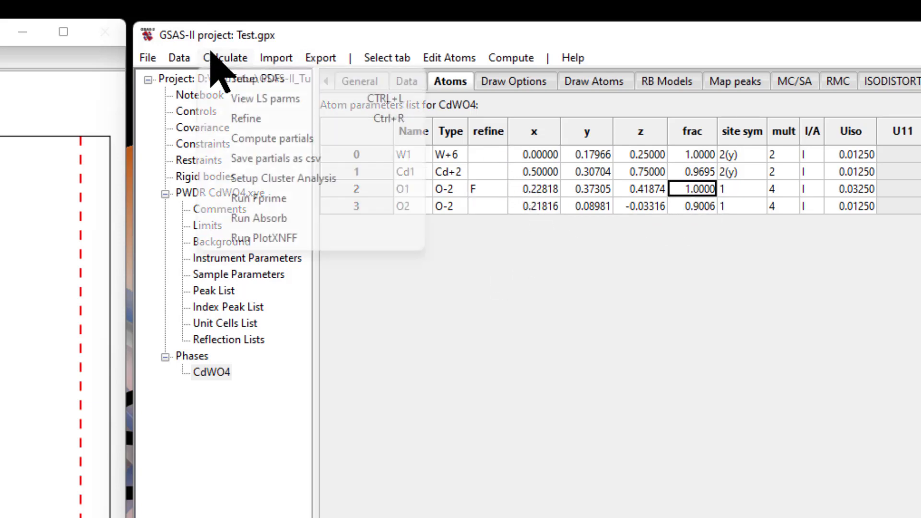
click(253, 117)
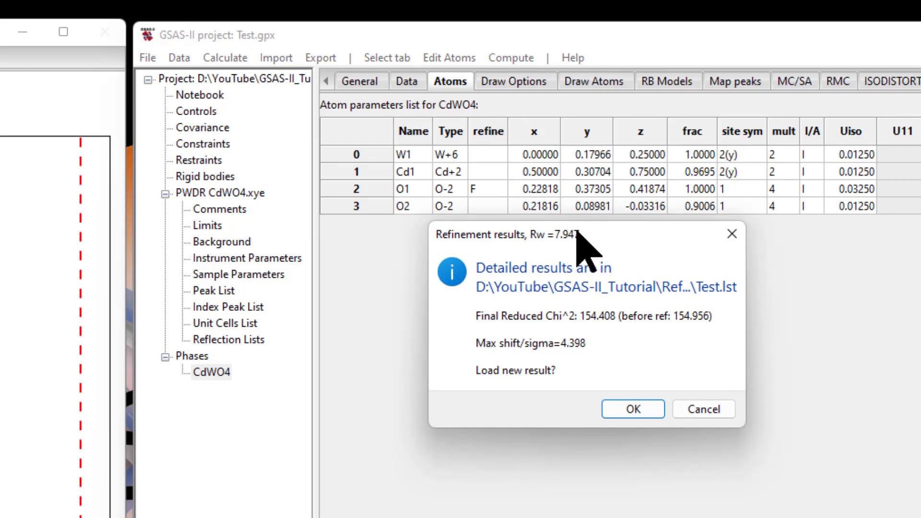
click(633, 409)
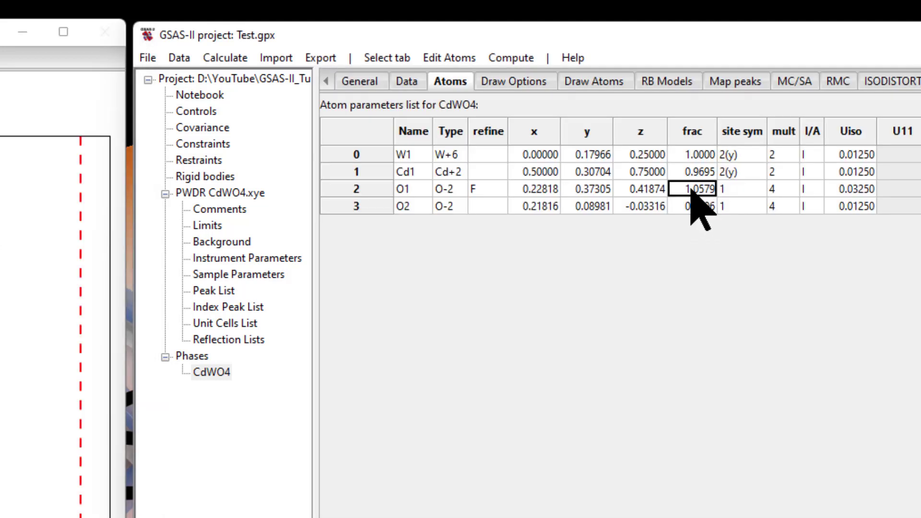
Reset the site fraction of O1 to 1 and clear its refine flag.
text(1)
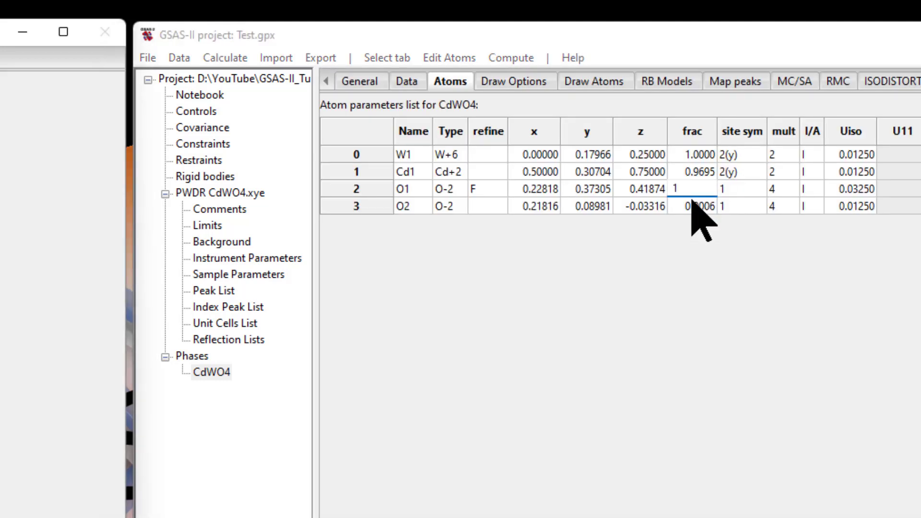
key(Return)
click(487, 187)
click(488, 186)
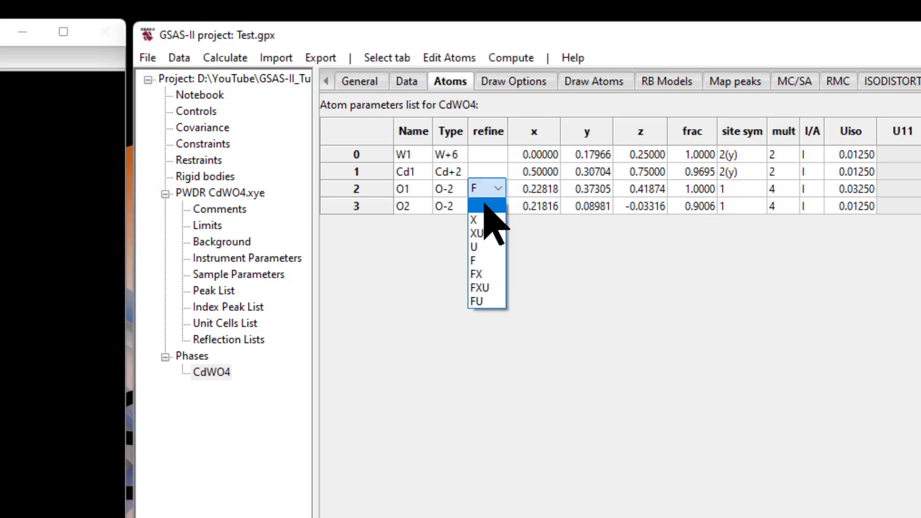
click(486, 198)
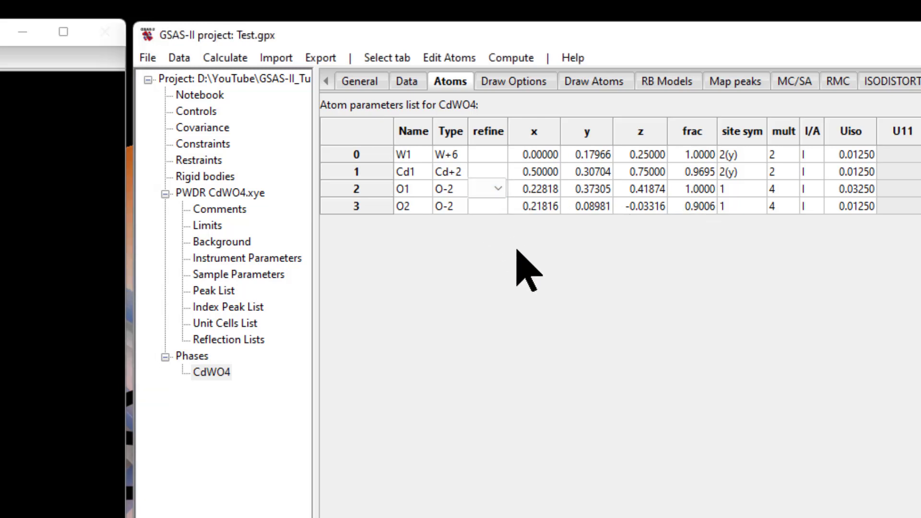
Set the refine flag of W1 to F, refine its site fraction and load the new result.
click(501, 155)
click(487, 226)
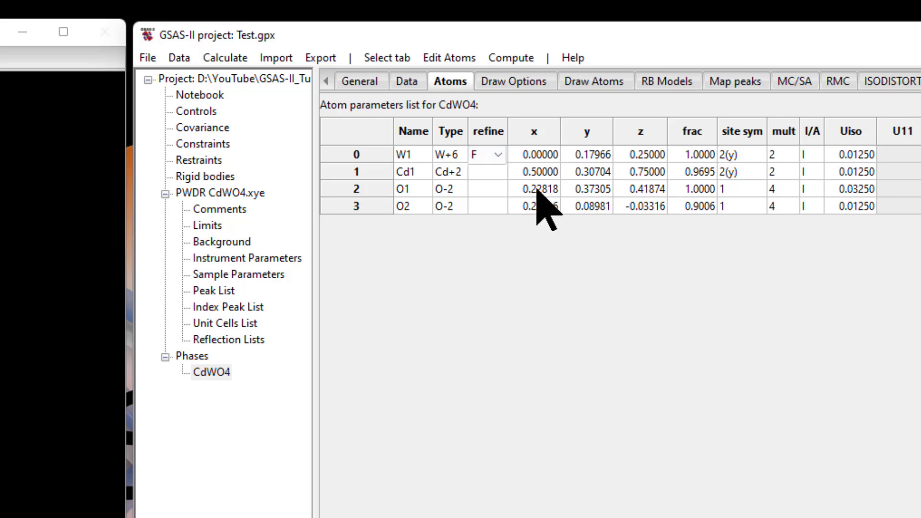
click(222, 58)
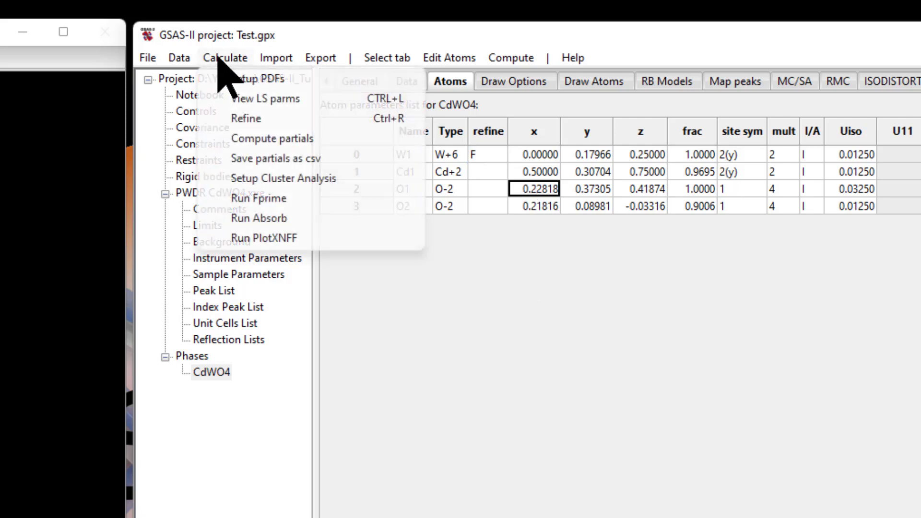
click(254, 118)
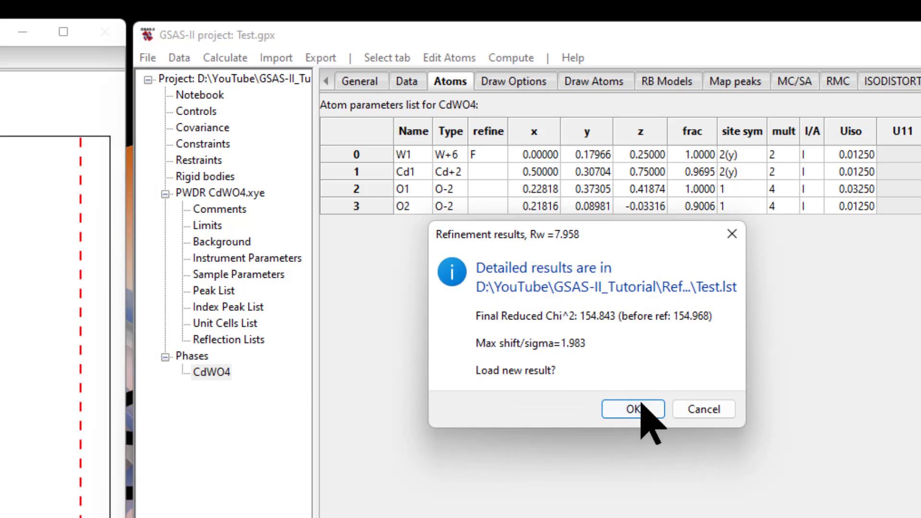
click(633, 409)
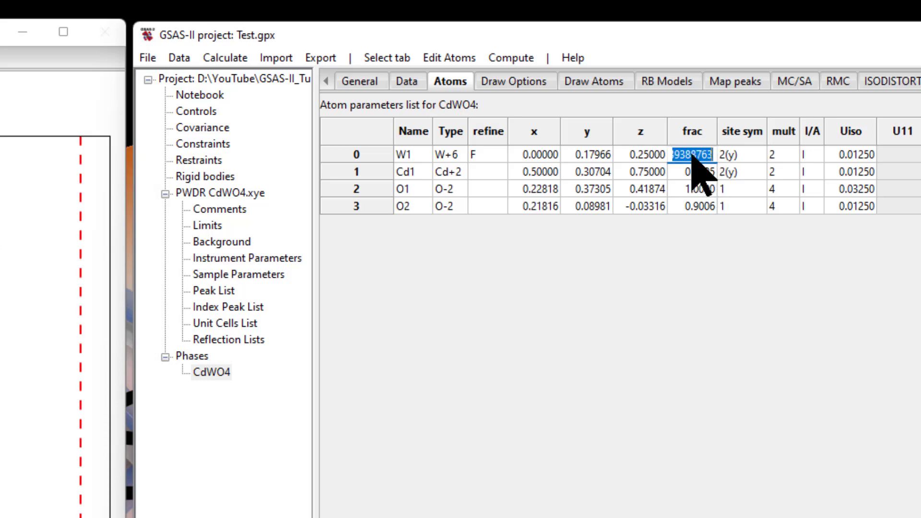
Reset the site fraction of W1 to 1 and clear its refine flag.
key(Return)
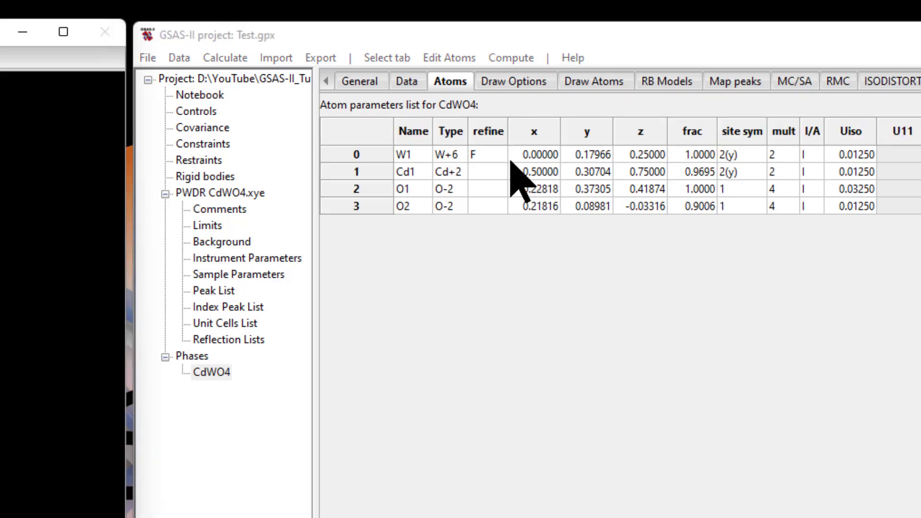
click(487, 156)
click(491, 171)
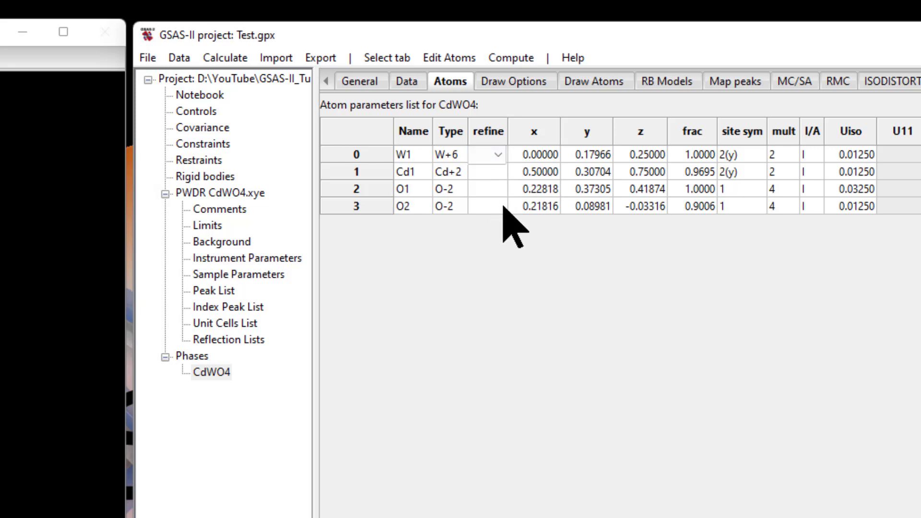
click(541, 203)
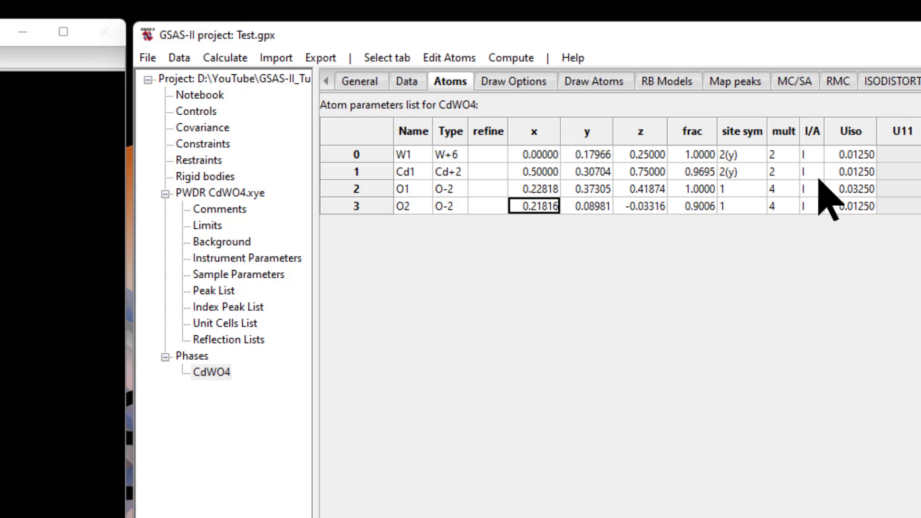
Set the refine flag of atoms W1, Cd1, O1 and O2 to U.
click(494, 154)
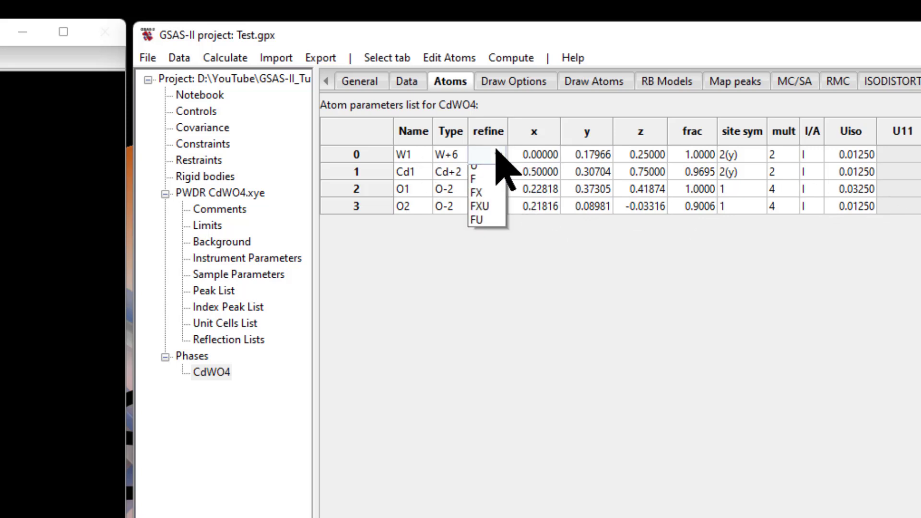
click(496, 211)
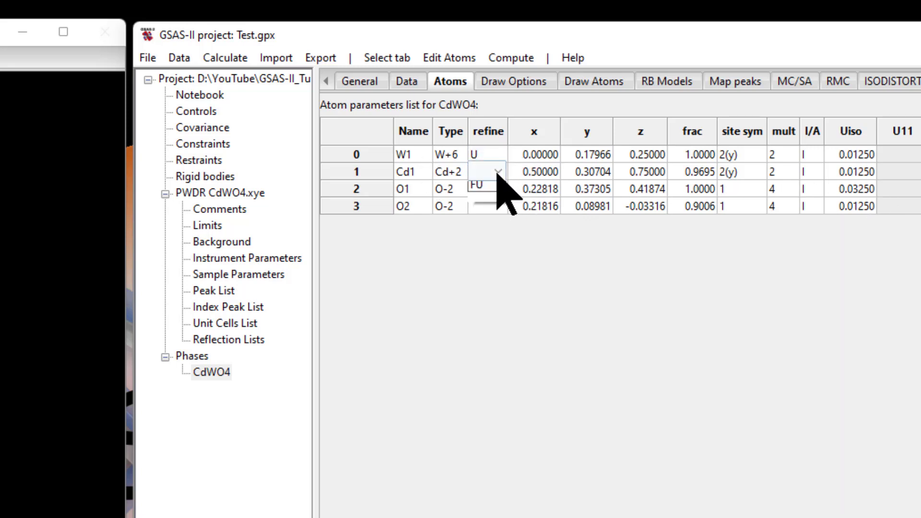
click(492, 214)
click(490, 190)
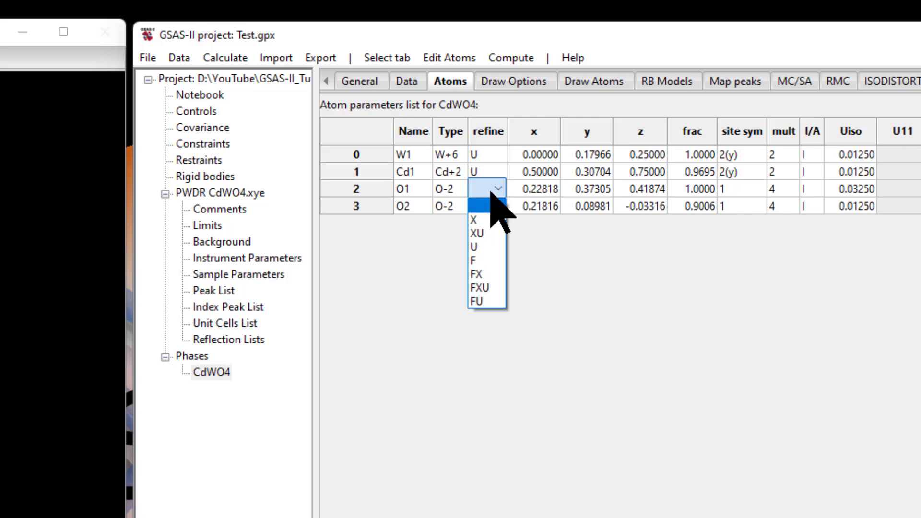
click(492, 247)
click(495, 204)
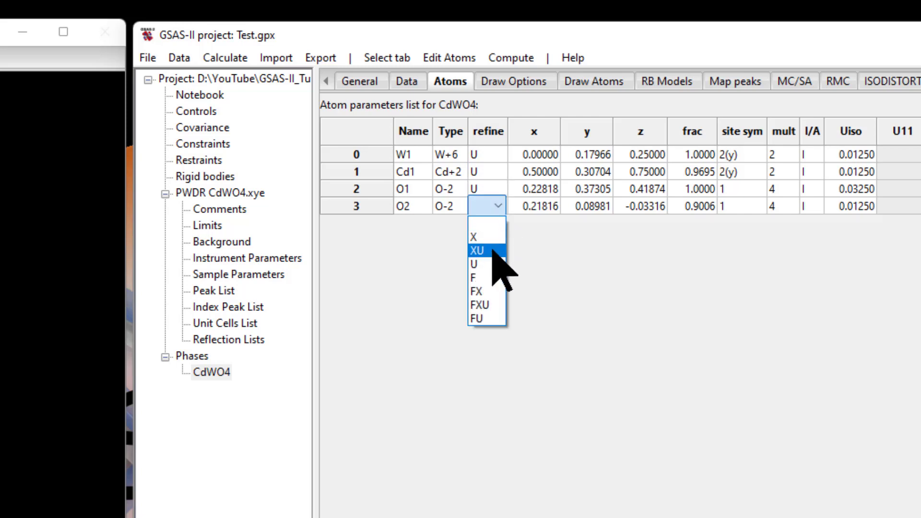
click(493, 263)
click(553, 192)
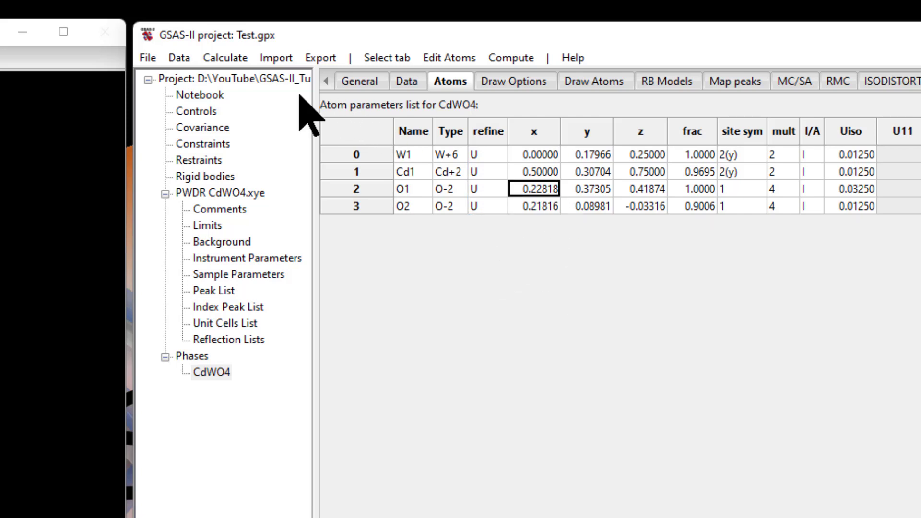
Refine the Uiso thermal parameters of all four atoms and load the new result.
click(231, 60)
click(261, 116)
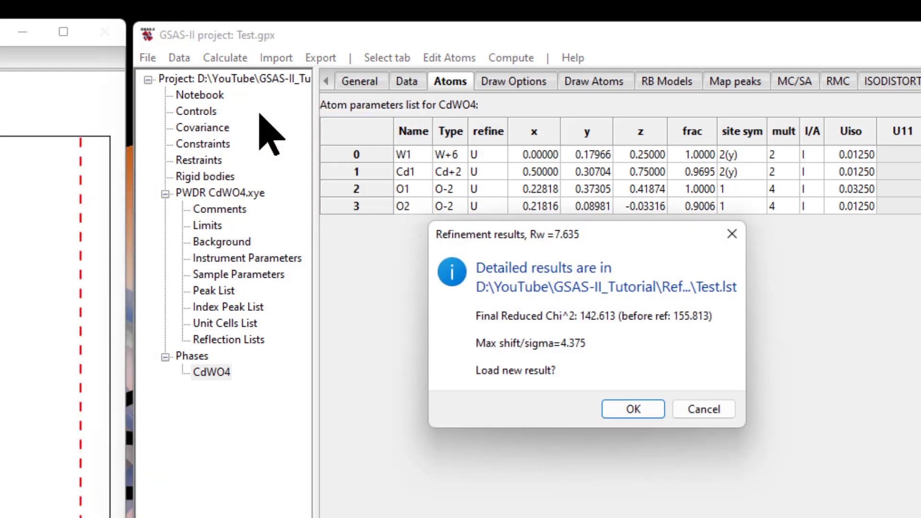
click(619, 409)
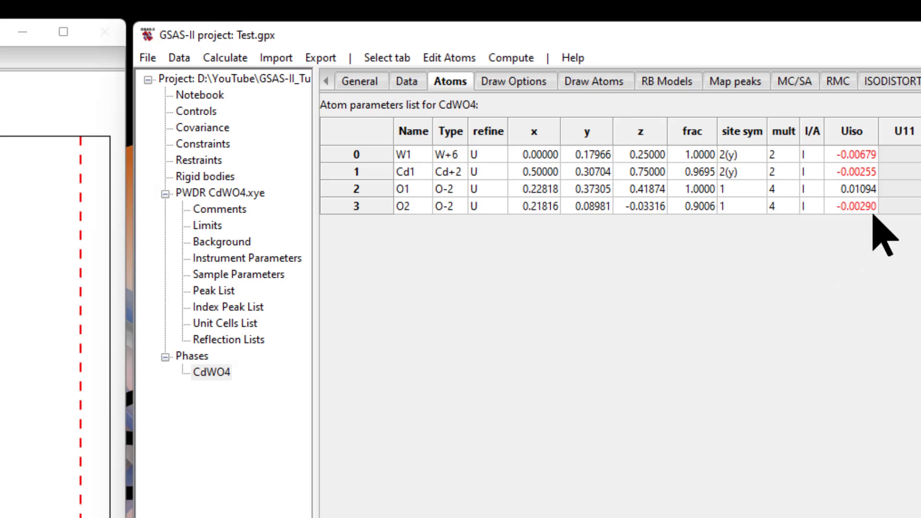
Make the negative Uiso values of O2, Cd1 and W1 positive: 0.00290, 0.00255 and 0.00679.
double_click(843, 204)
drag(836, 203, 834, 242)
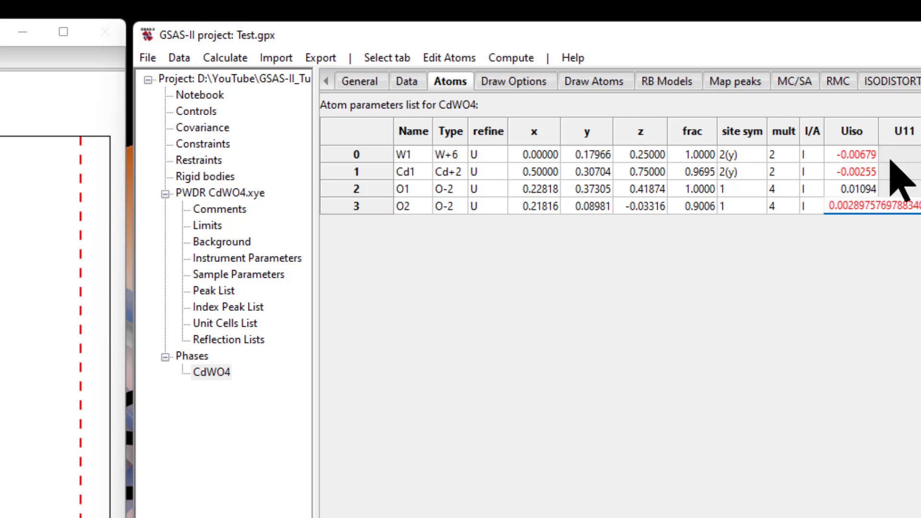
double_click(851, 171)
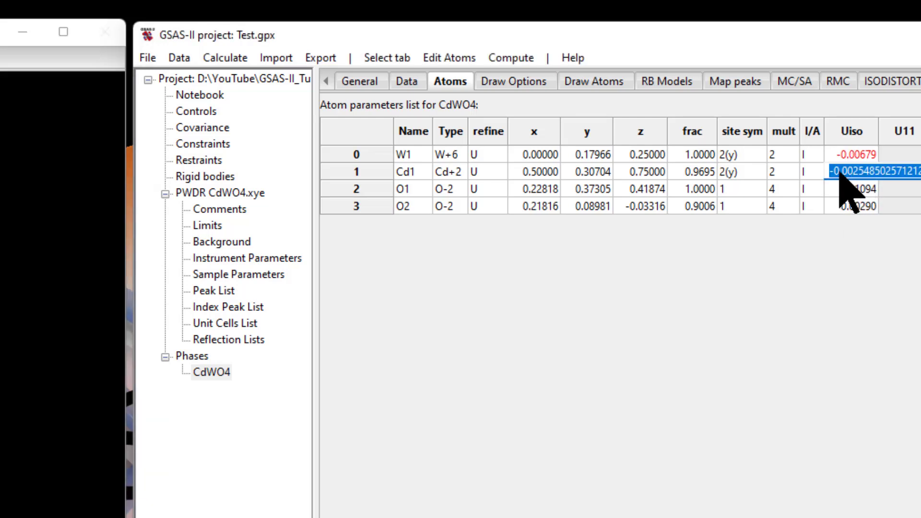
drag(835, 171, 831, 210)
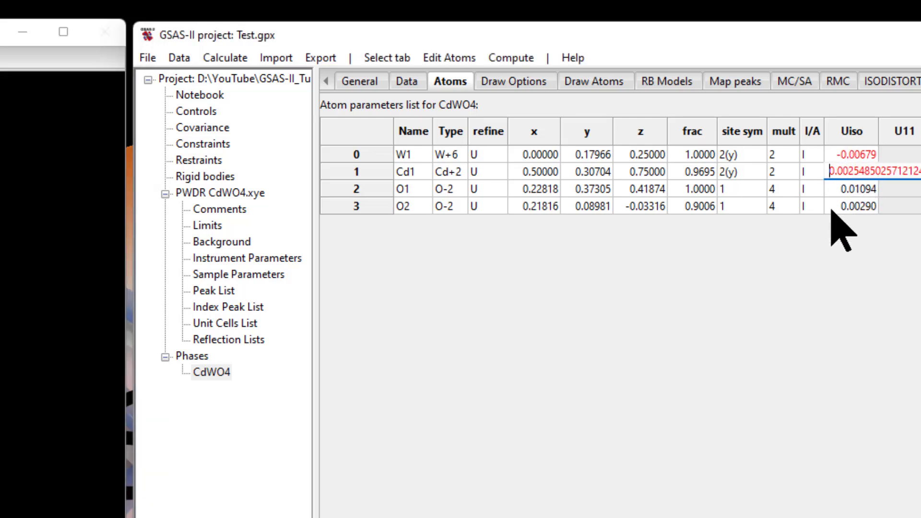
double_click(844, 154)
click(834, 155)
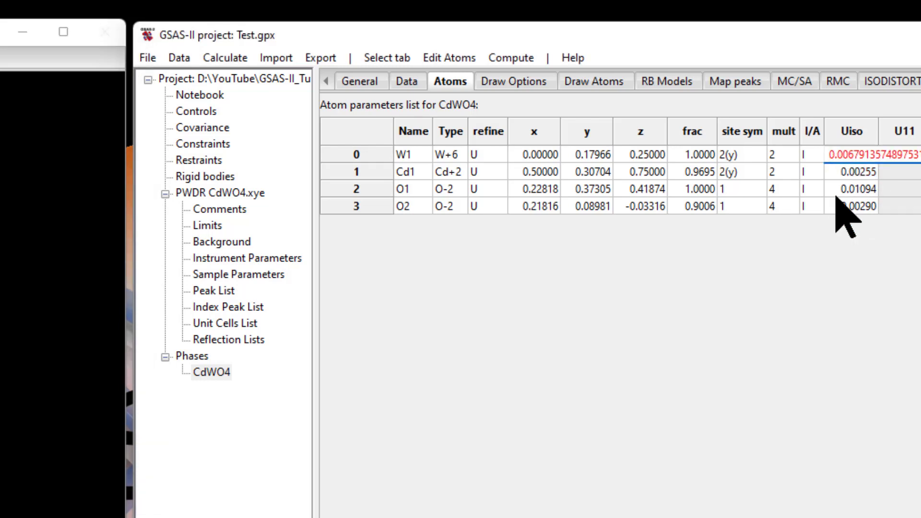
click(847, 169)
click(842, 206)
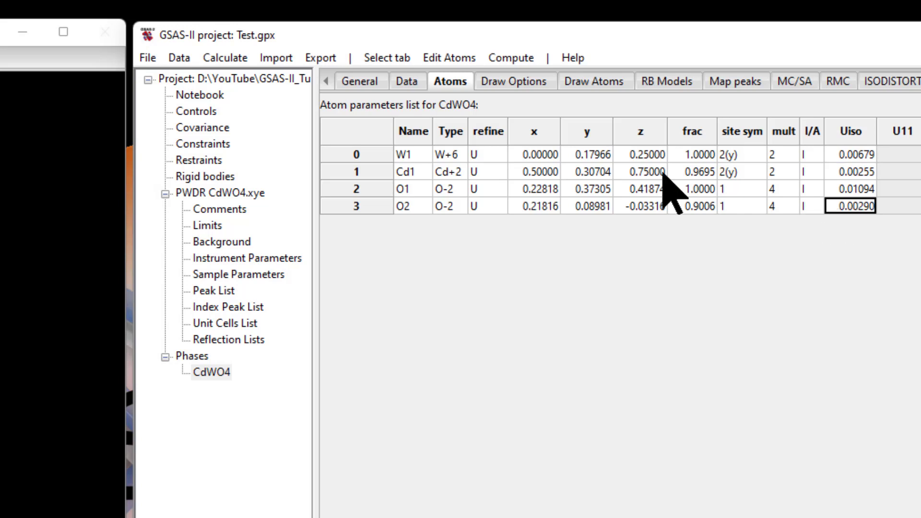
Clear the refine flags of W1 and O1, and set those of Cd1 and O2 to FX.
click(501, 154)
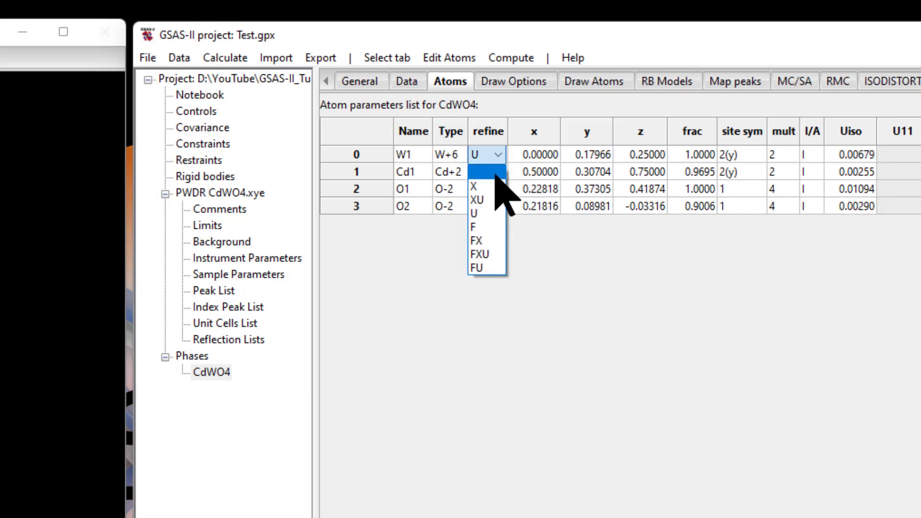
click(496, 173)
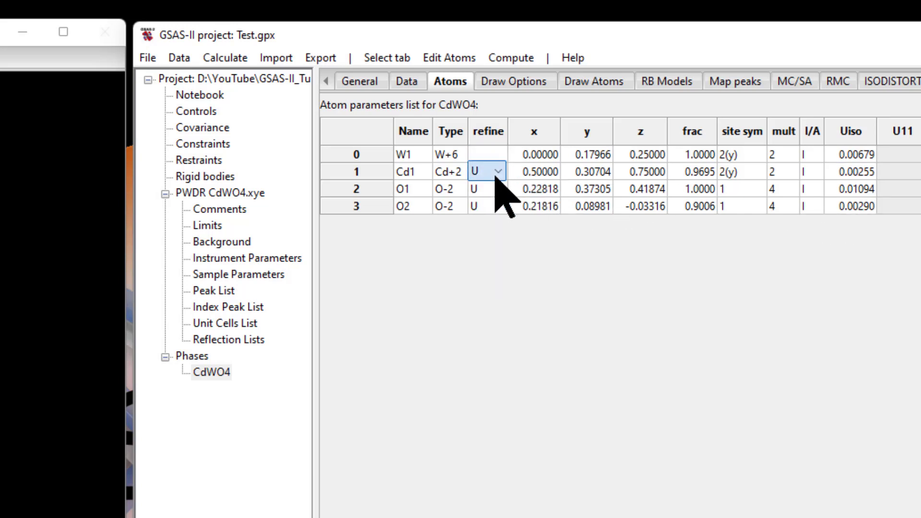
click(496, 174)
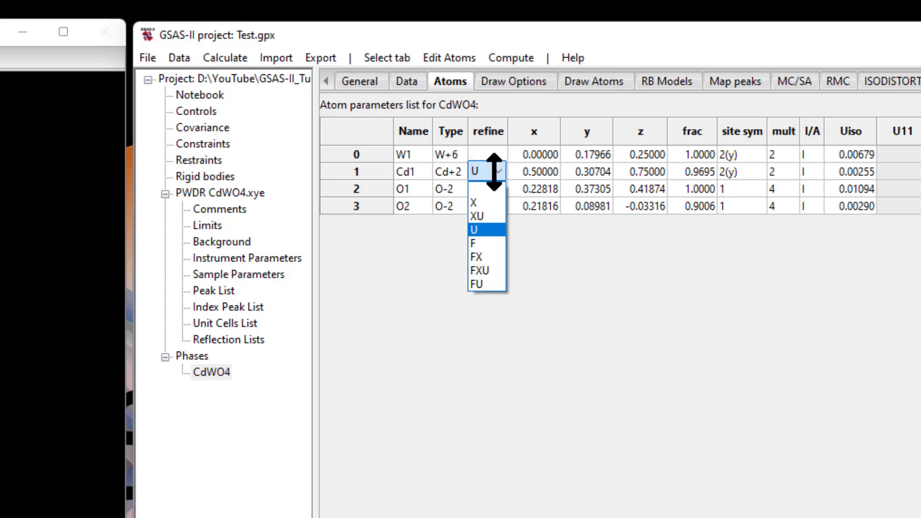
click(501, 257)
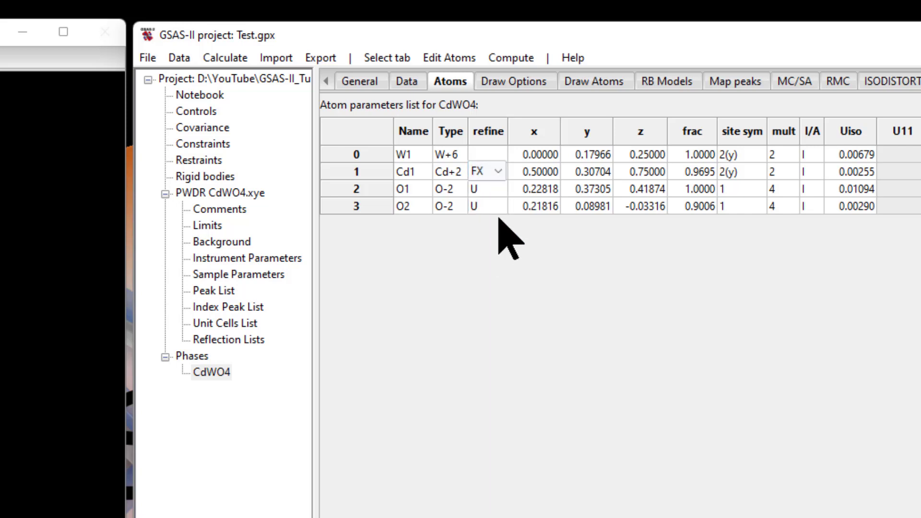
click(492, 191)
click(493, 199)
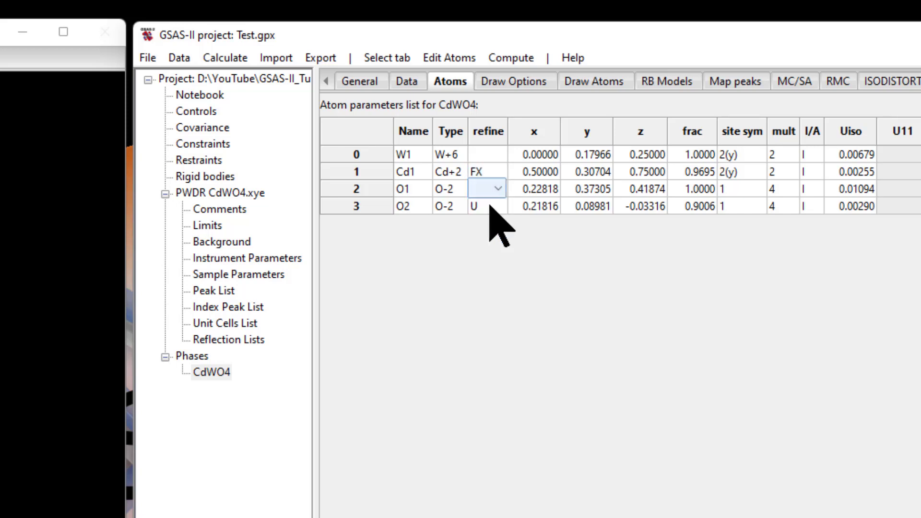
click(490, 204)
click(496, 290)
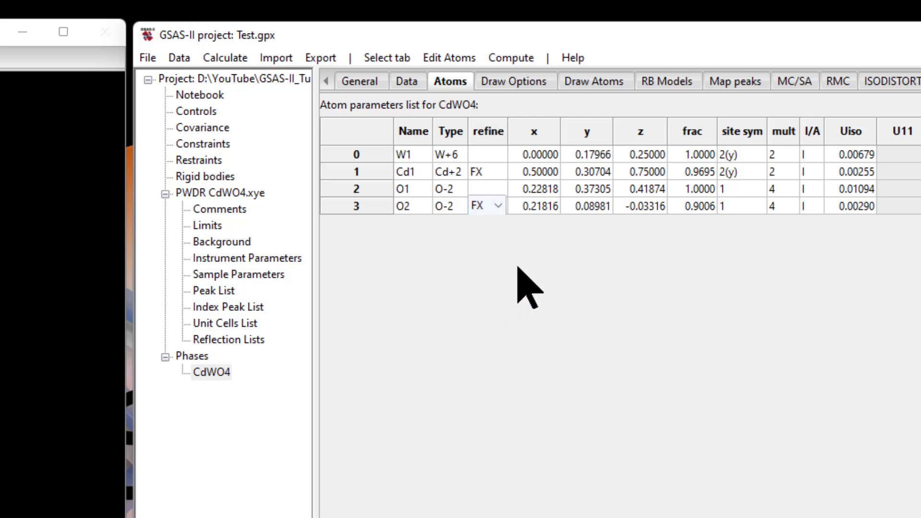
click(544, 206)
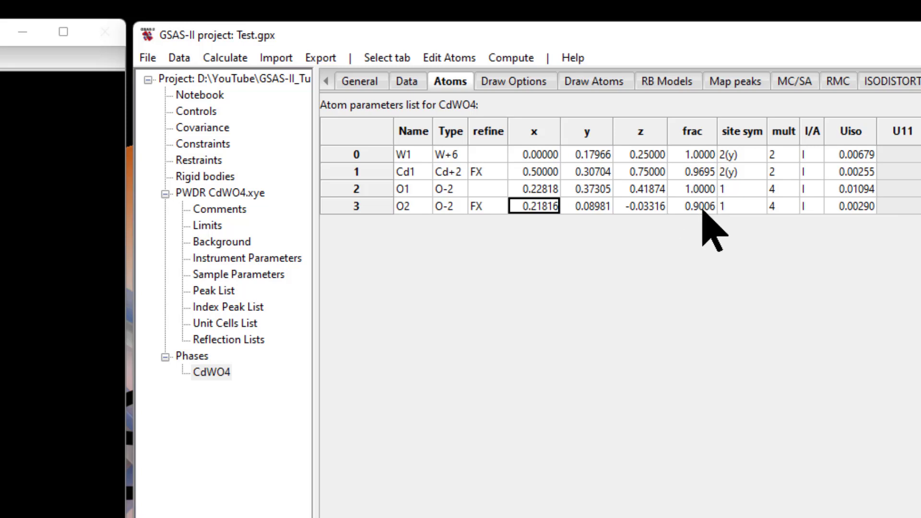
Refine the positions and site fractions of Cd1 and O2 and load the new result.
click(225, 59)
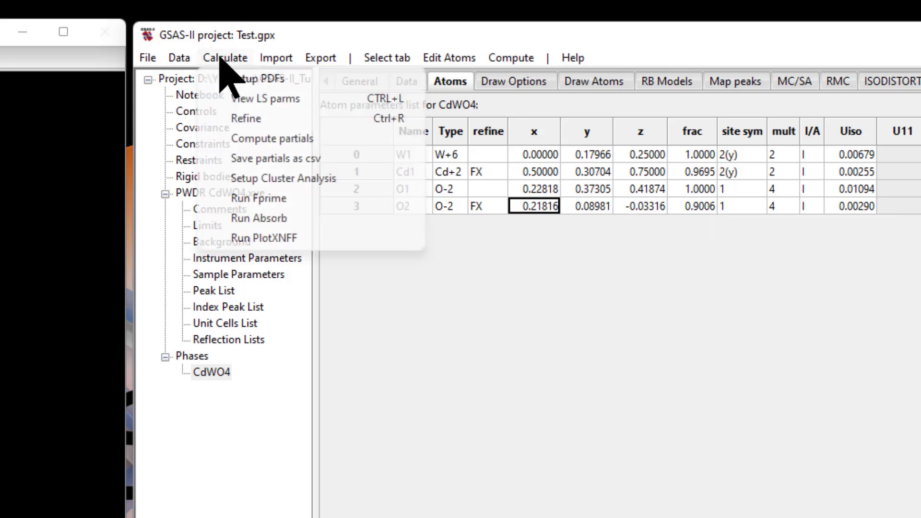
click(281, 120)
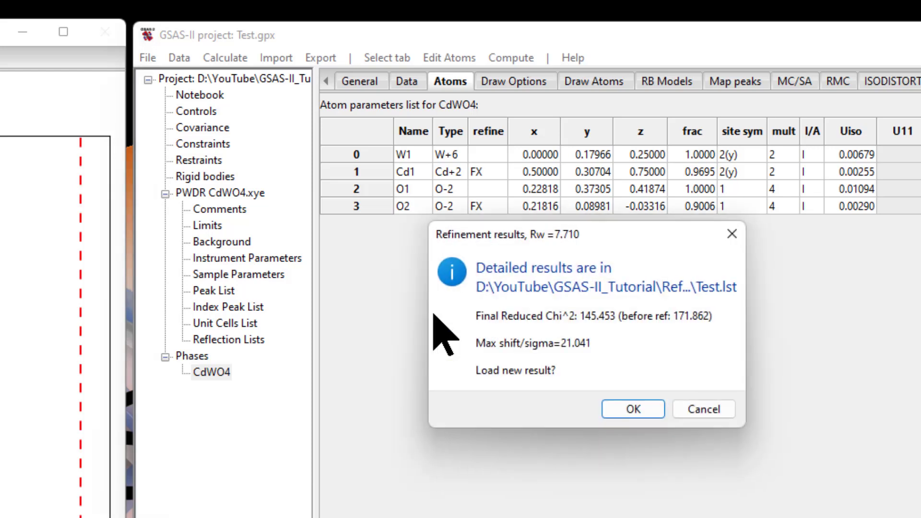
click(629, 413)
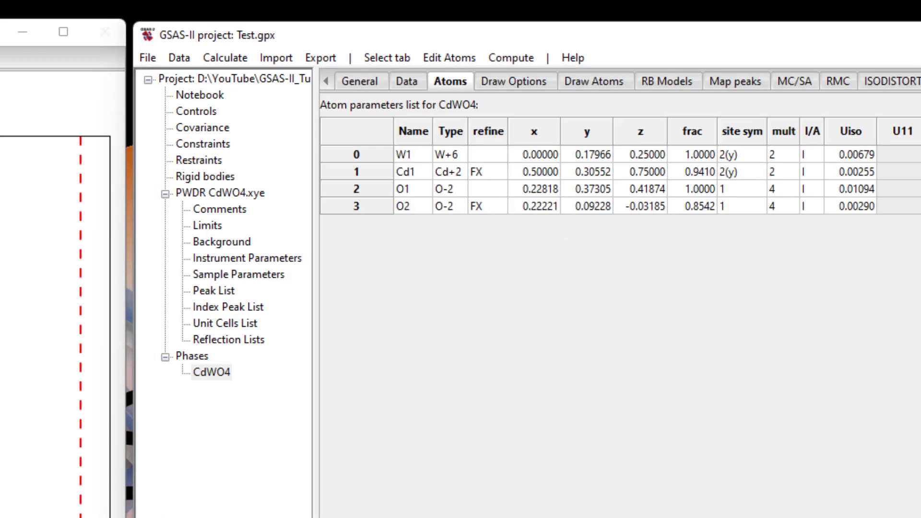
Turn off microstrain refinement for CdWO4 and turn on refinement of the Zero instrument parameter.
click(408, 81)
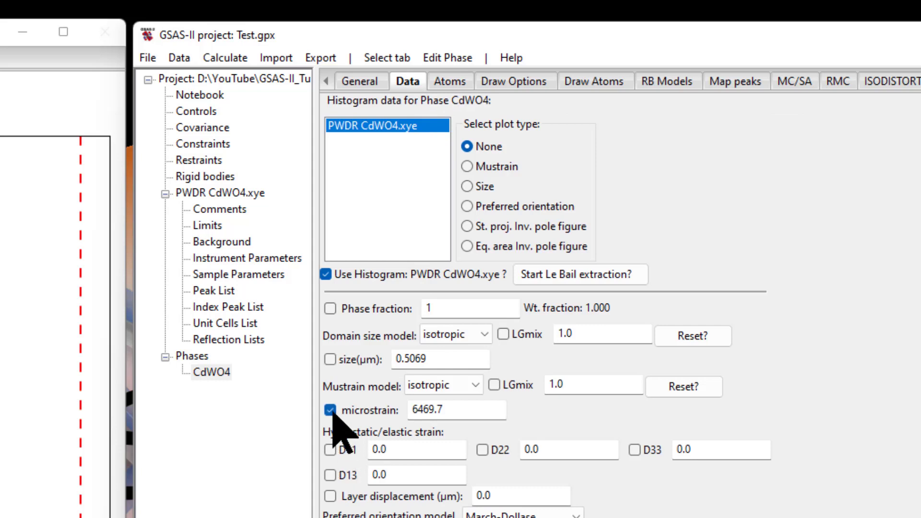
click(229, 259)
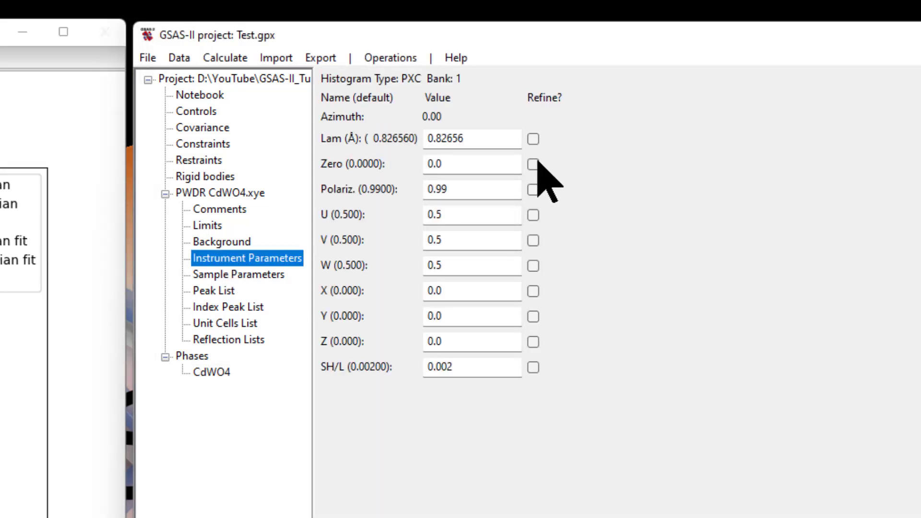
click(533, 164)
Run the refinement with the Zero parameter, load the new result and show the powder pattern plot.
click(223, 57)
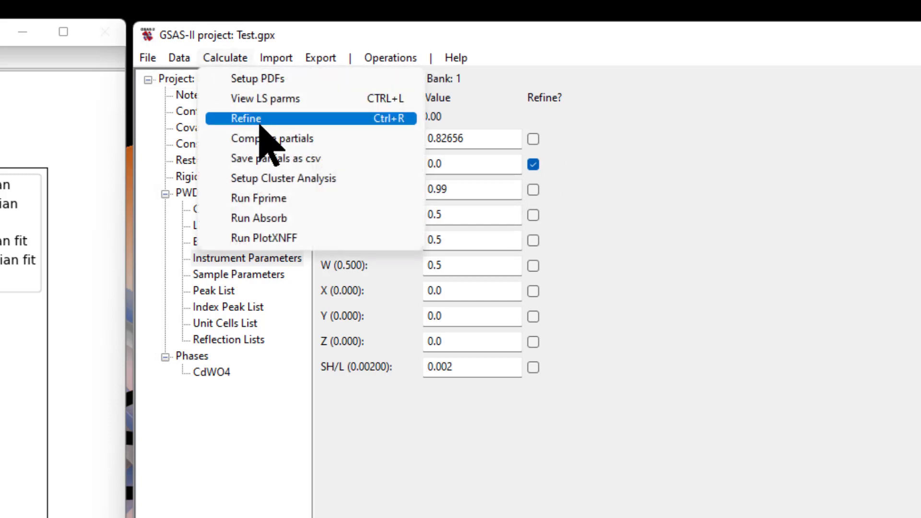
click(260, 119)
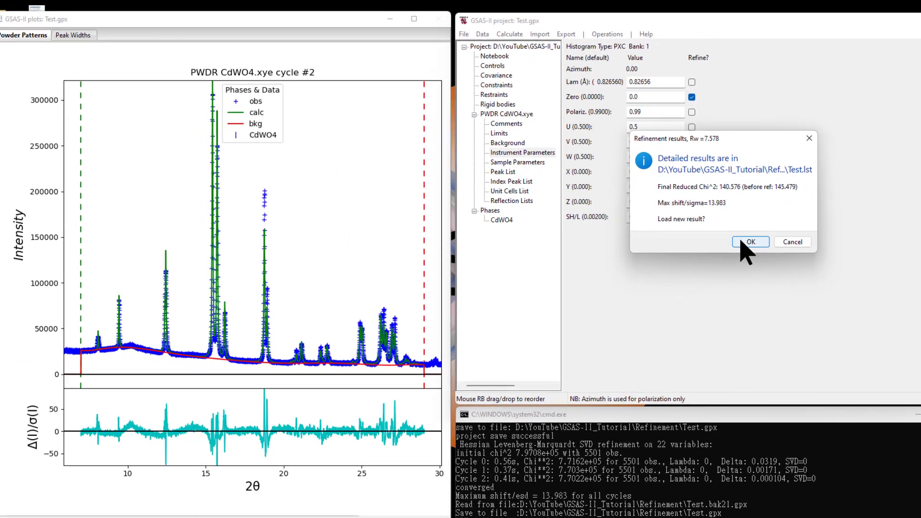
click(742, 241)
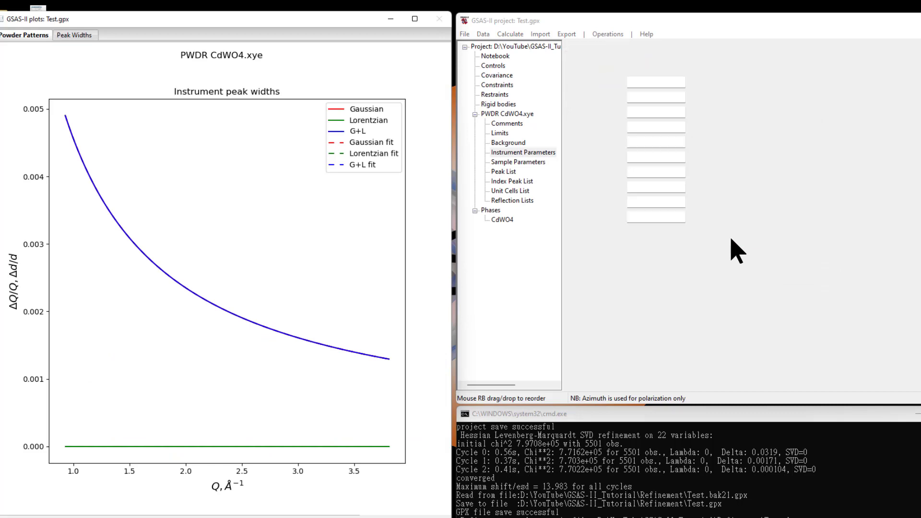
click(33, 34)
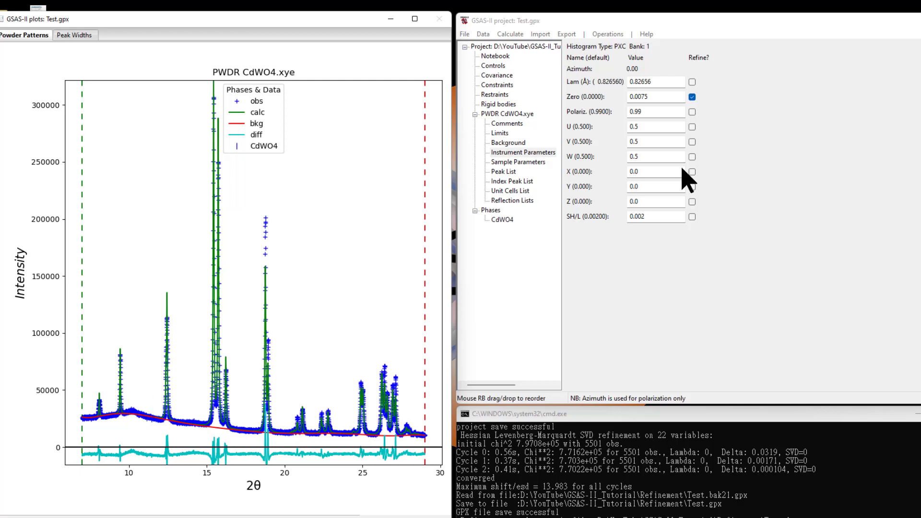
Set the number of background coefficients to 15, refine and load the new result.
click(500, 142)
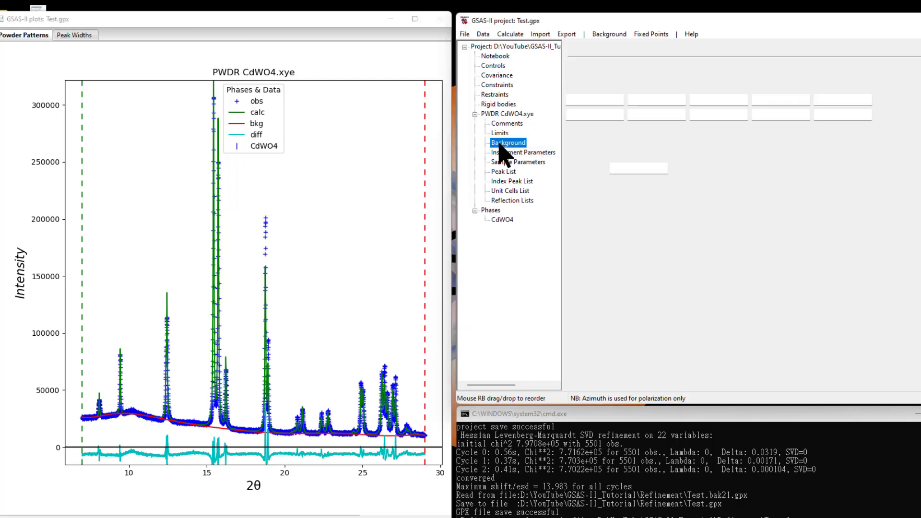
click(632, 79)
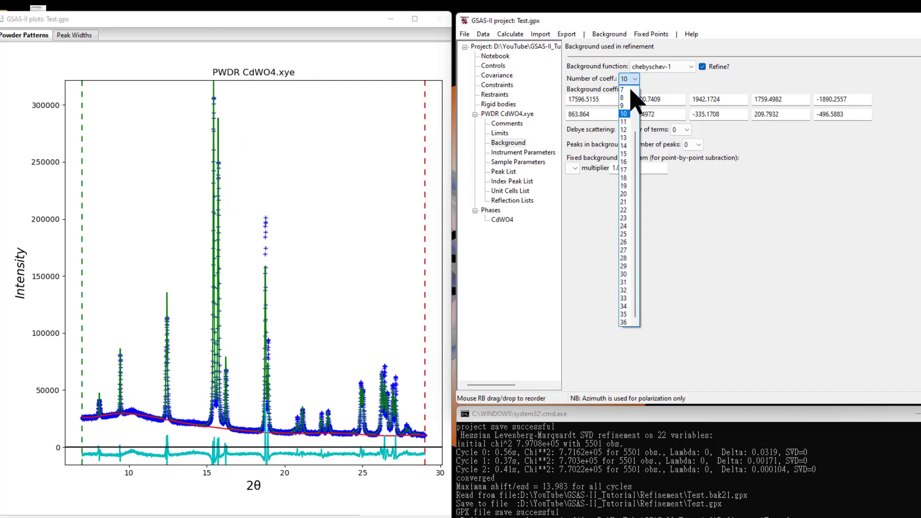
click(623, 153)
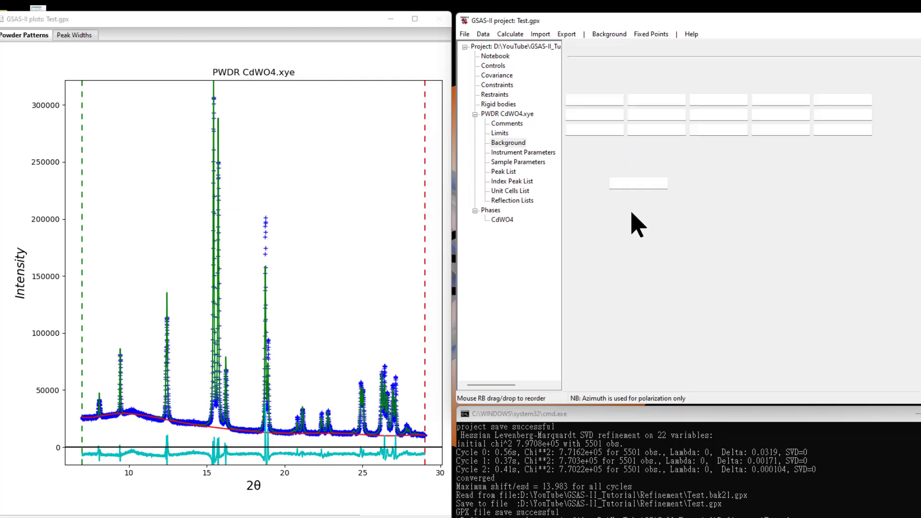
click(511, 35)
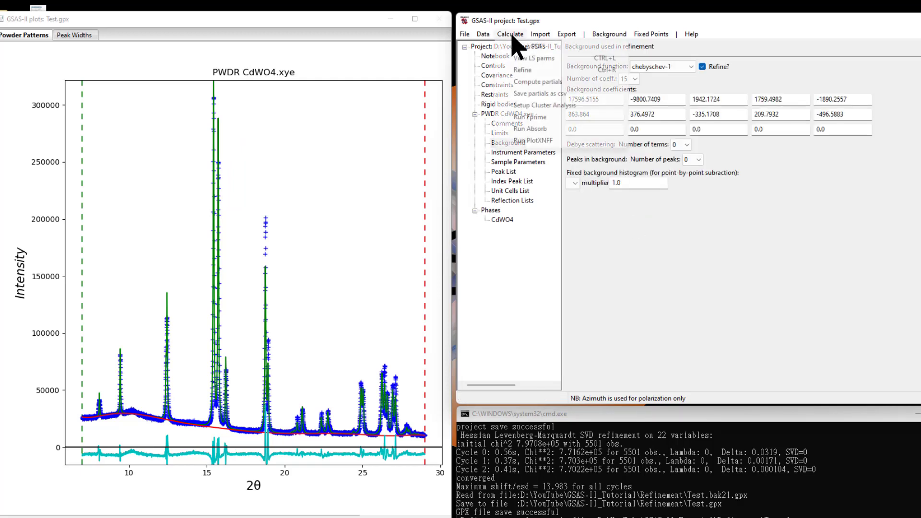
click(546, 82)
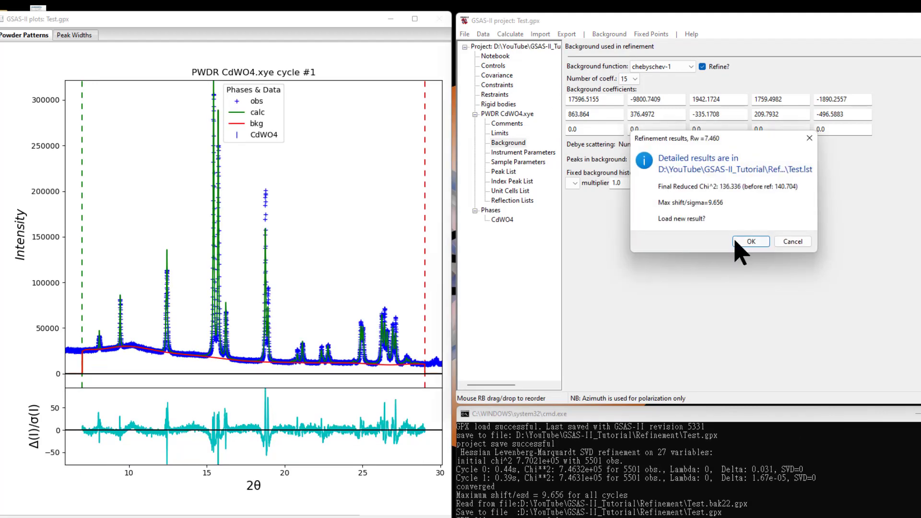
click(750, 241)
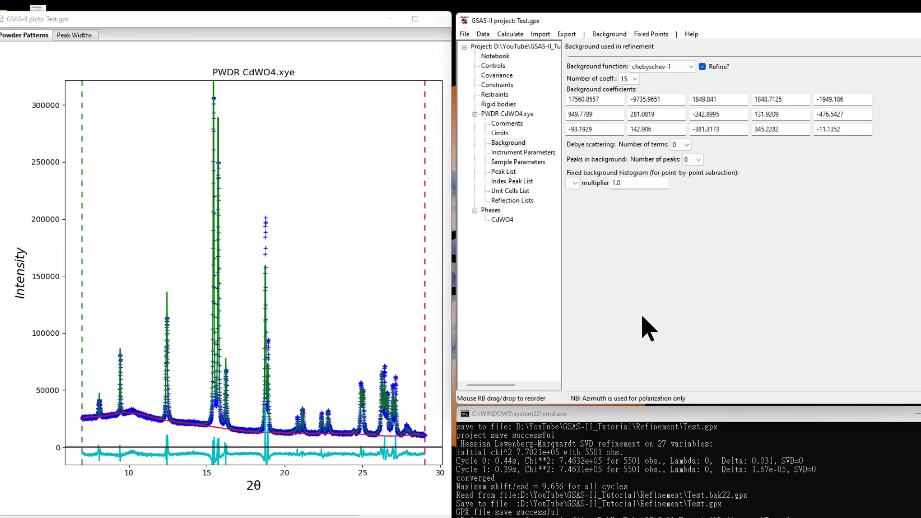
Raise the number of background coefficients to 20, refine, load the new result and show the powder pattern plot.
click(635, 79)
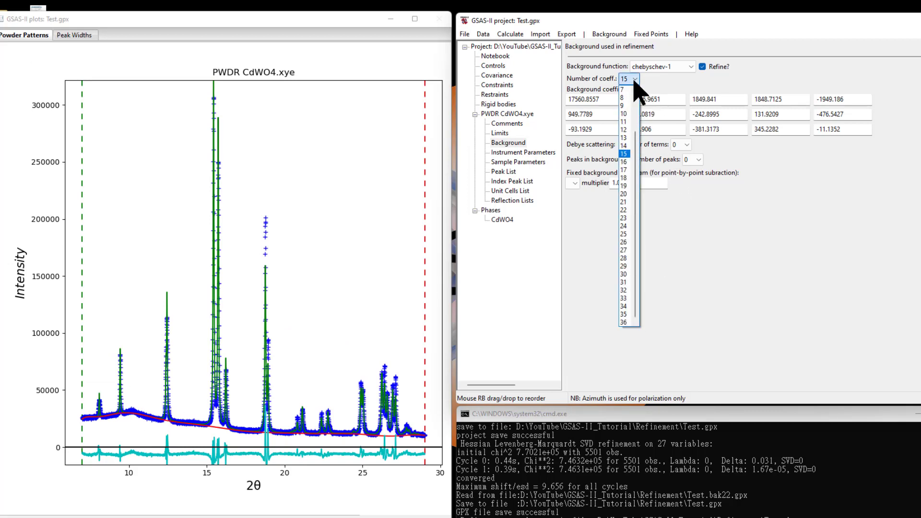
click(623, 194)
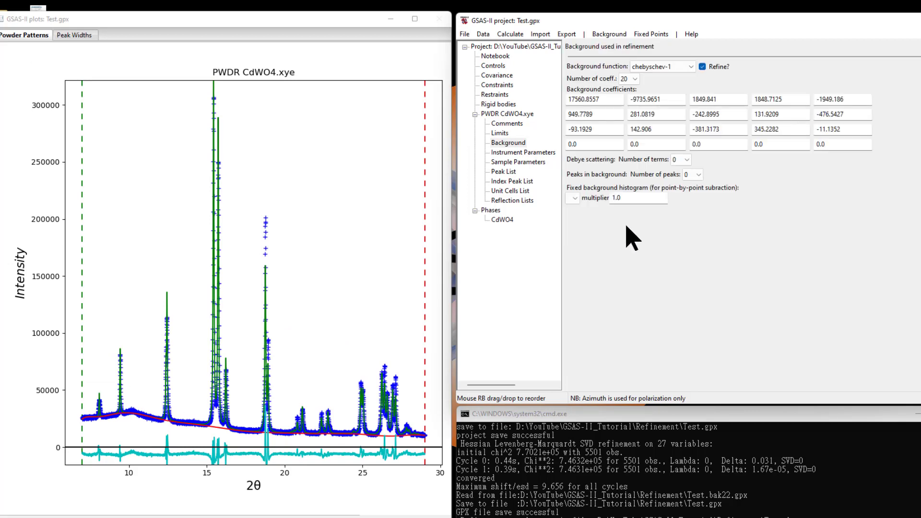
click(509, 34)
click(520, 64)
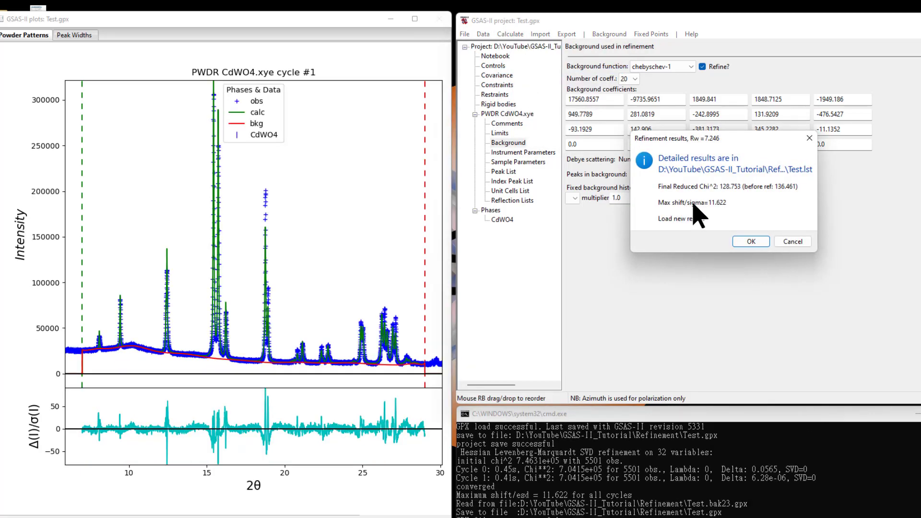
click(751, 242)
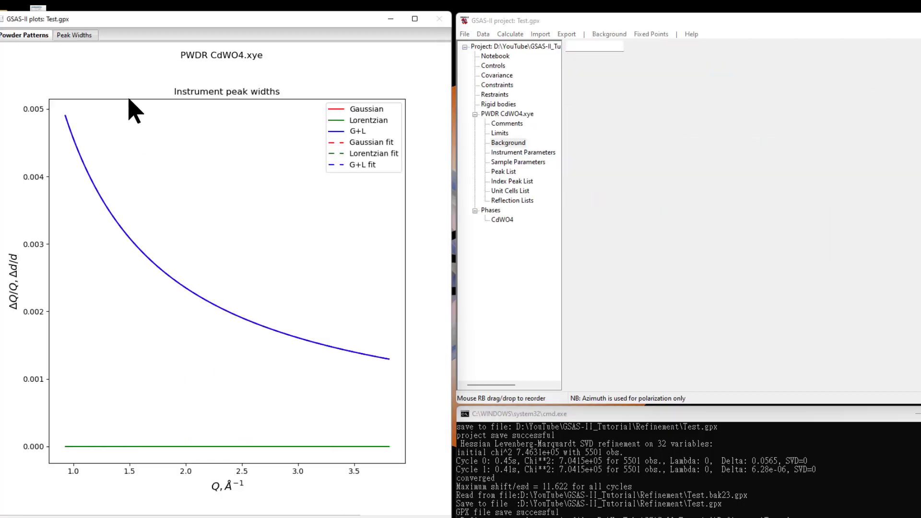
click(28, 36)
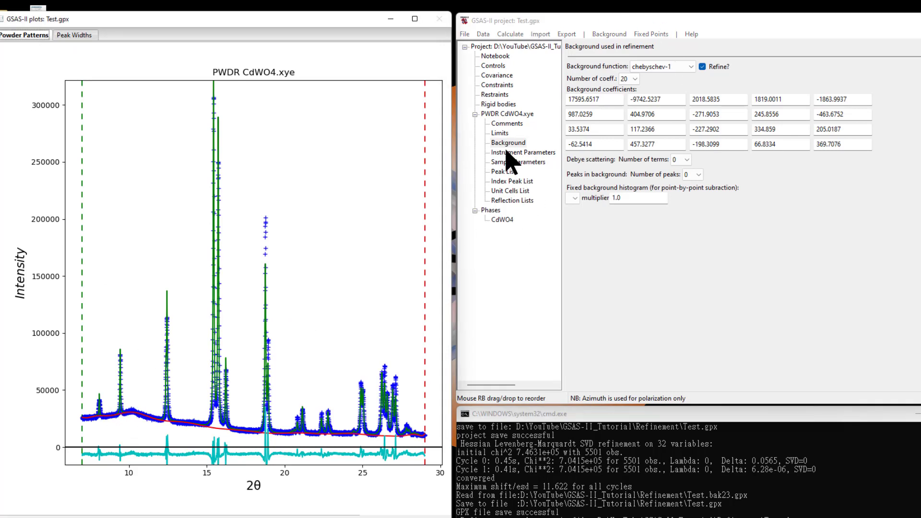
Turn on microstrain refinement for the CdWO4 phase, run the refinement and load the new result.
click(523, 165)
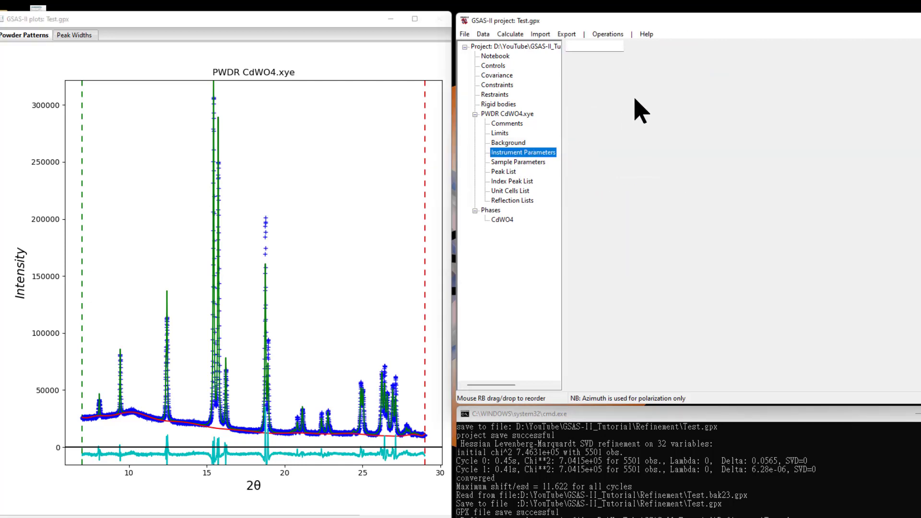
click(501, 220)
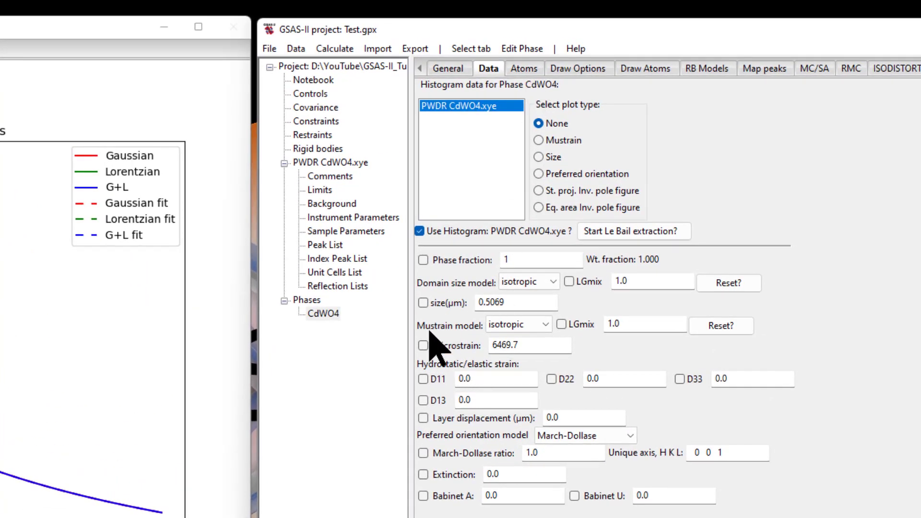
click(423, 345)
click(338, 50)
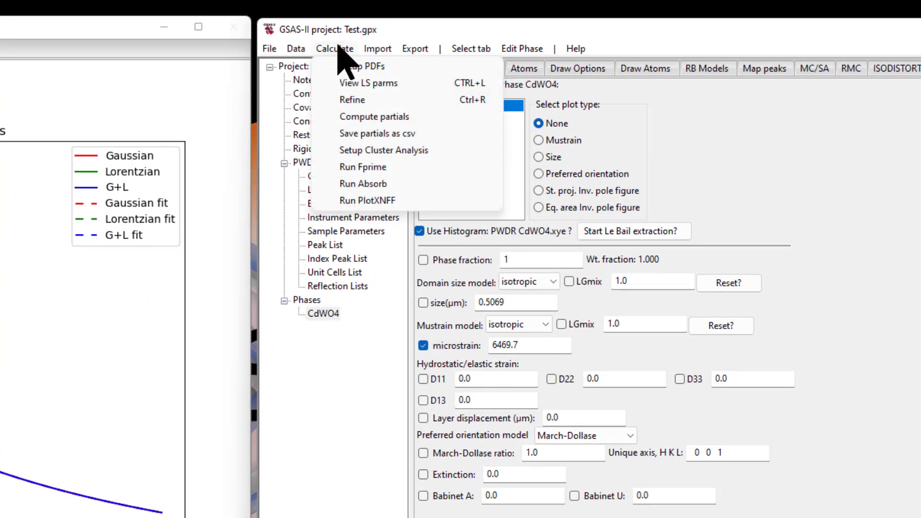
click(372, 99)
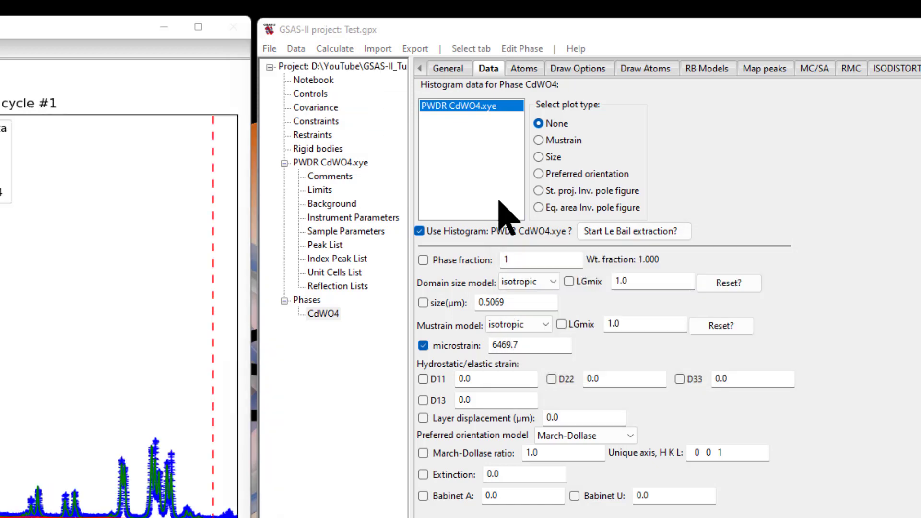
click(674, 346)
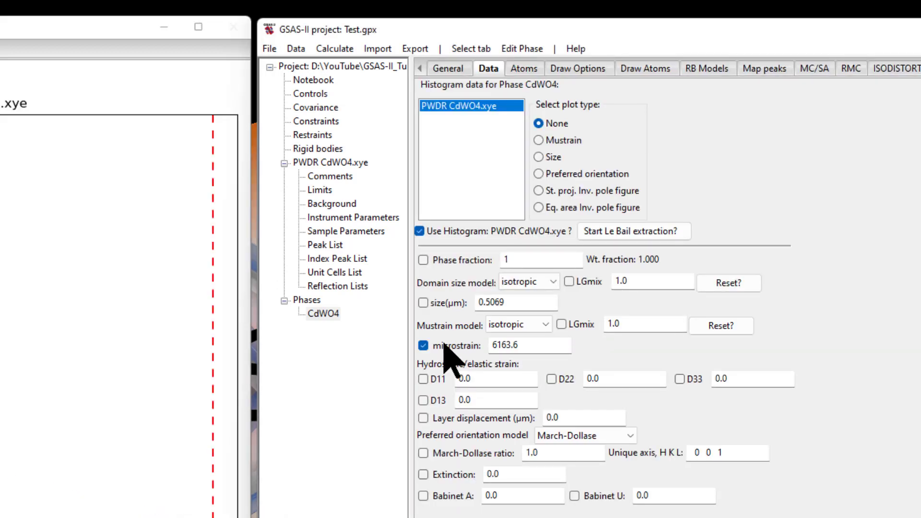
Switch the CdWO4 refinement from microstrain to size, refine and load the new result.
click(437, 301)
click(334, 48)
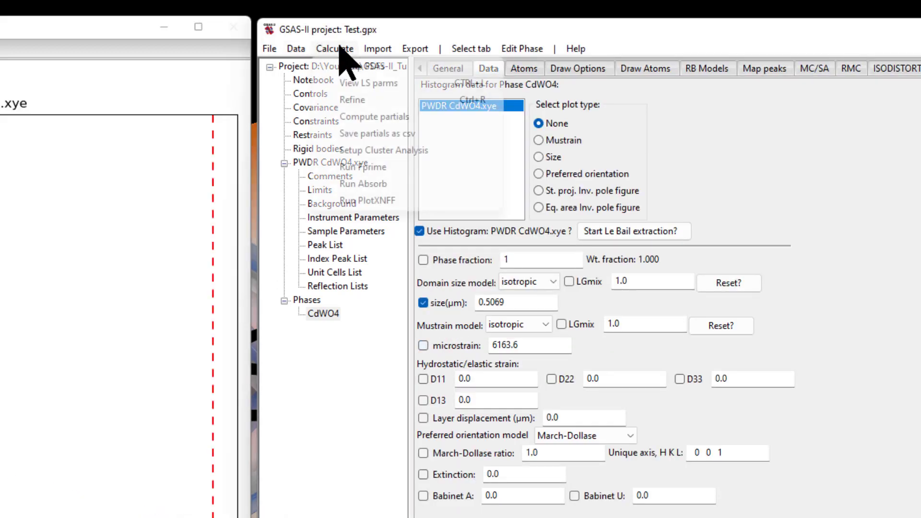
click(379, 99)
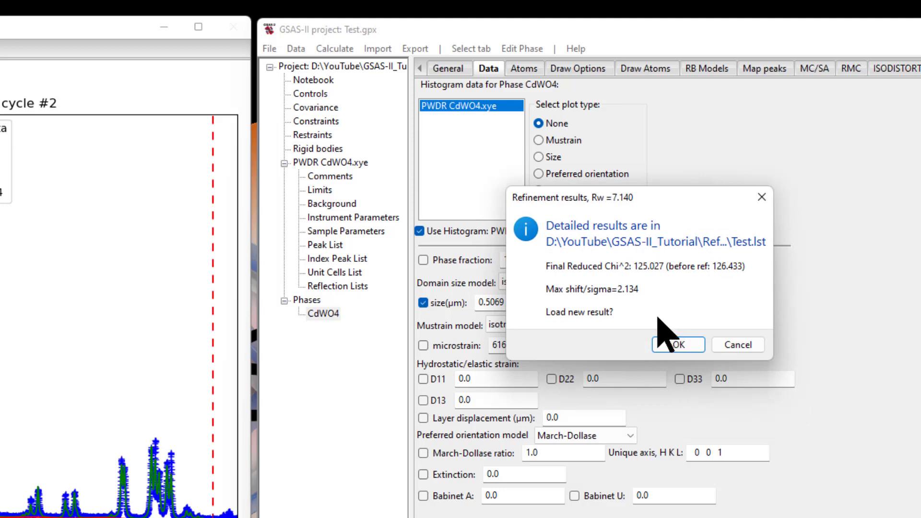
click(677, 344)
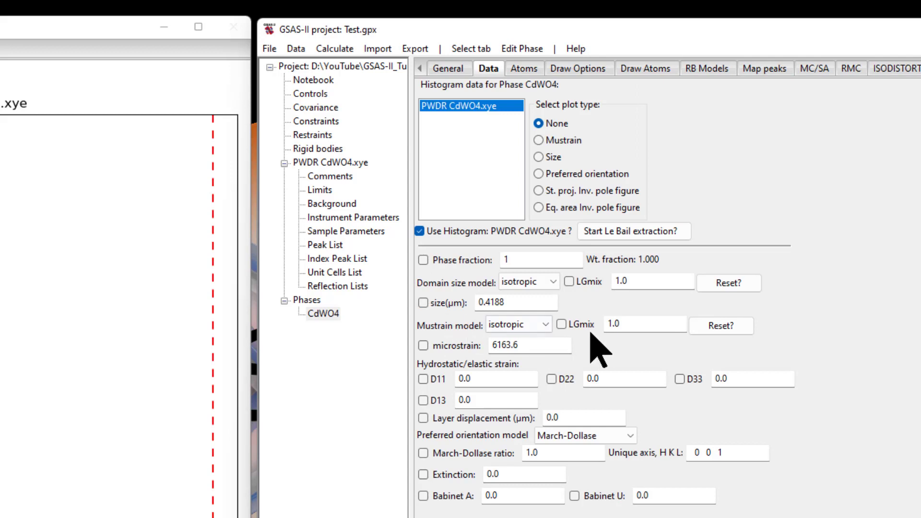
Refine the LGmix of the Mustrain model with size refinement turned off, and load the new result.
click(334, 48)
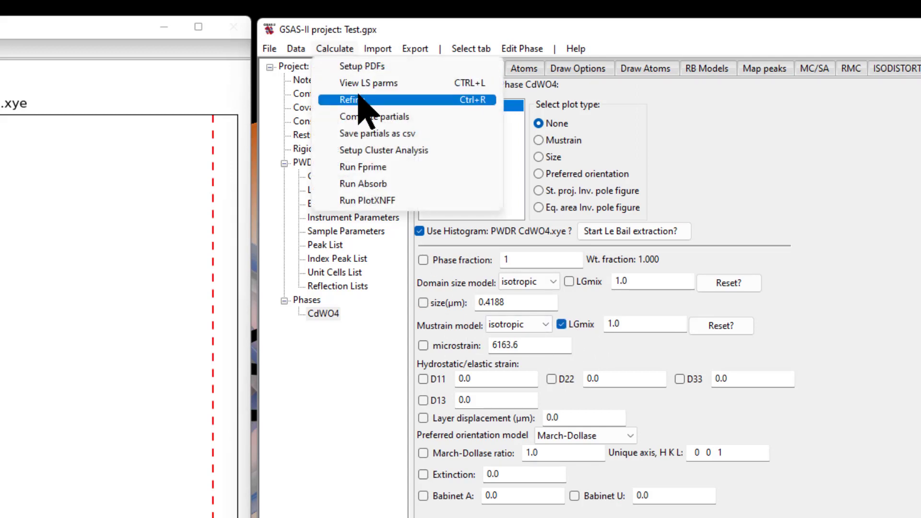
click(360, 97)
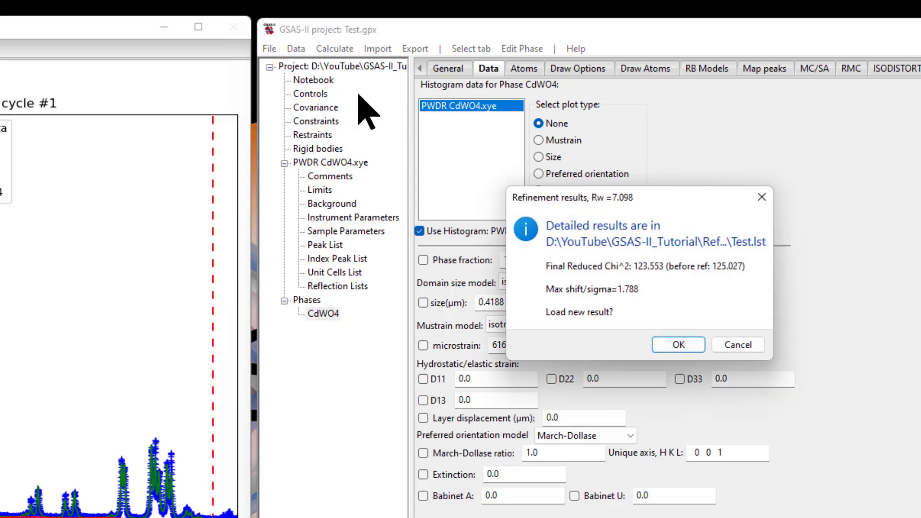
click(678, 344)
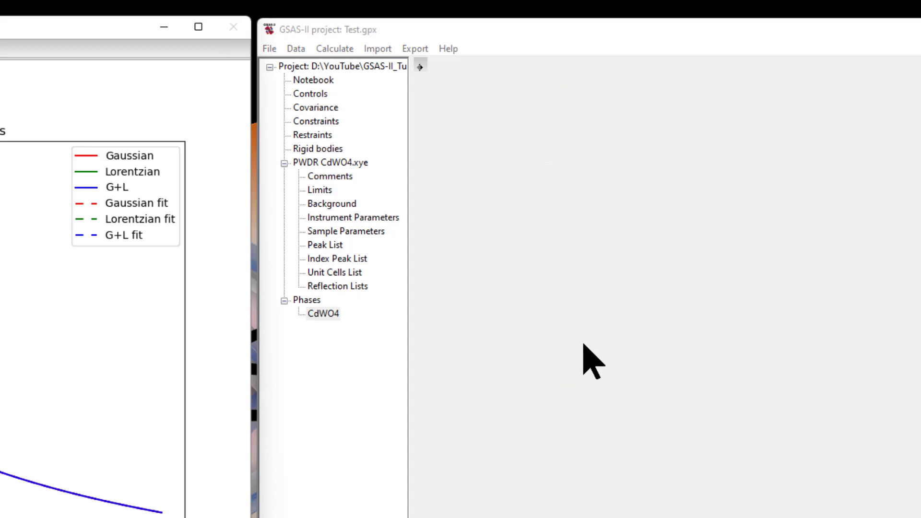
Switch LGmix refinement from the Mustrain model to the domain size model, refine and load the new result.
click(571, 326)
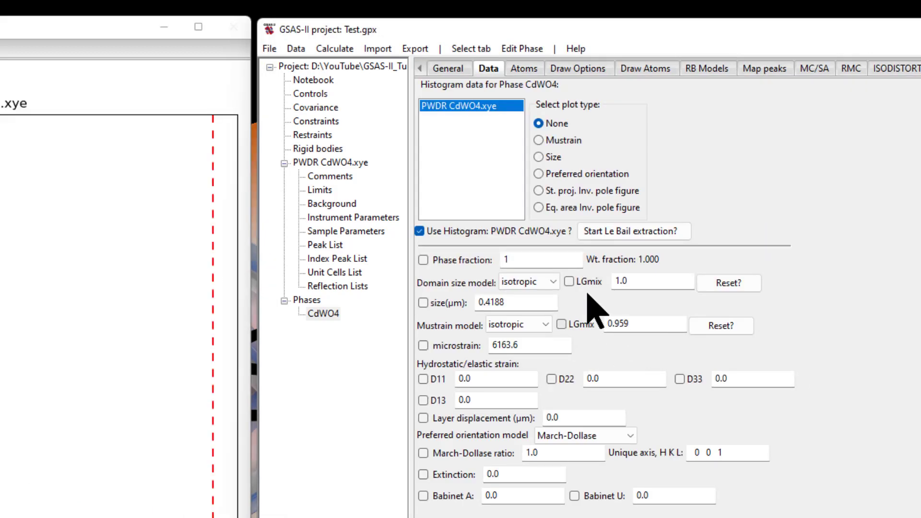
click(587, 279)
click(334, 49)
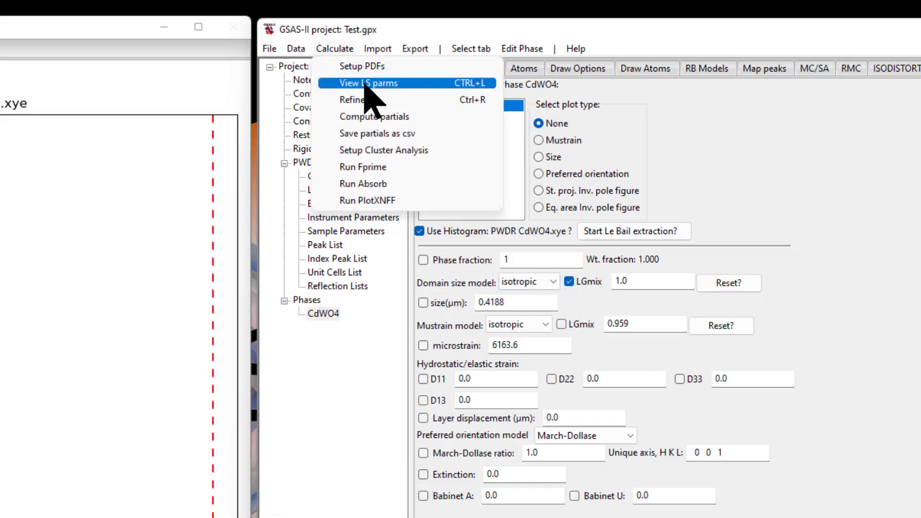
click(355, 100)
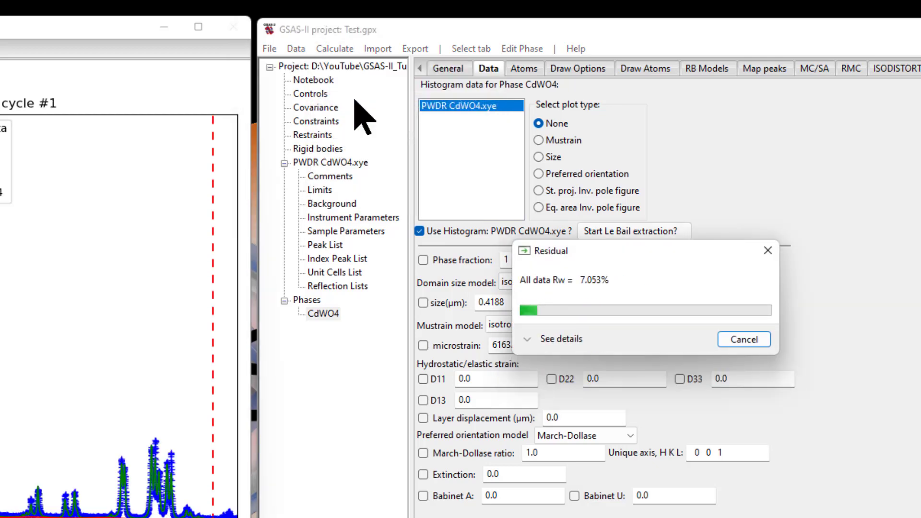
click(670, 337)
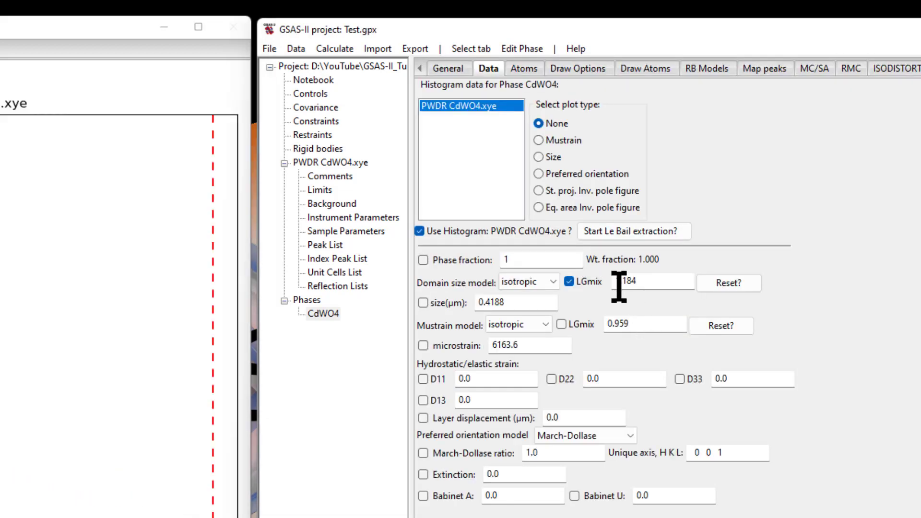
Turn off LGmix refinement for the domain size model and set its LGmix value to 1.
drag(655, 283, 601, 283)
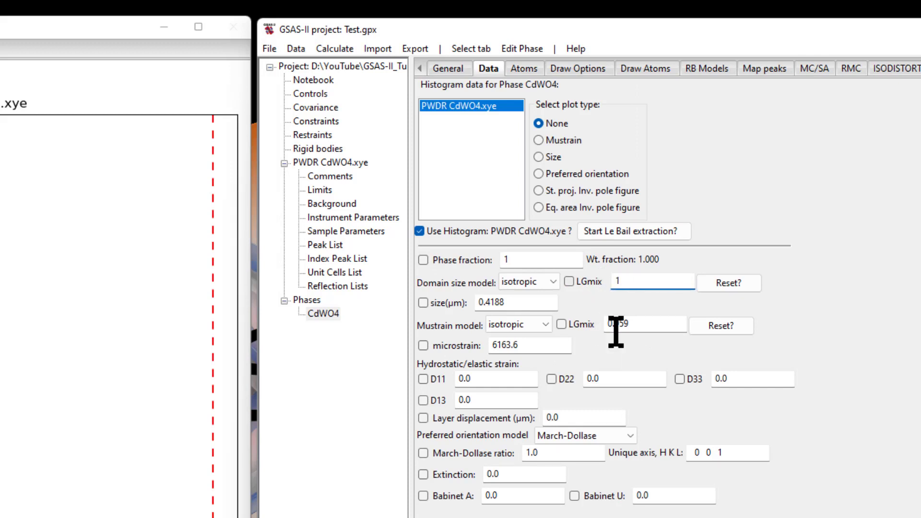
text(1)
key(Return)
Try refining microstrain and size together for CdWO4, and discard the new result.
click(423, 346)
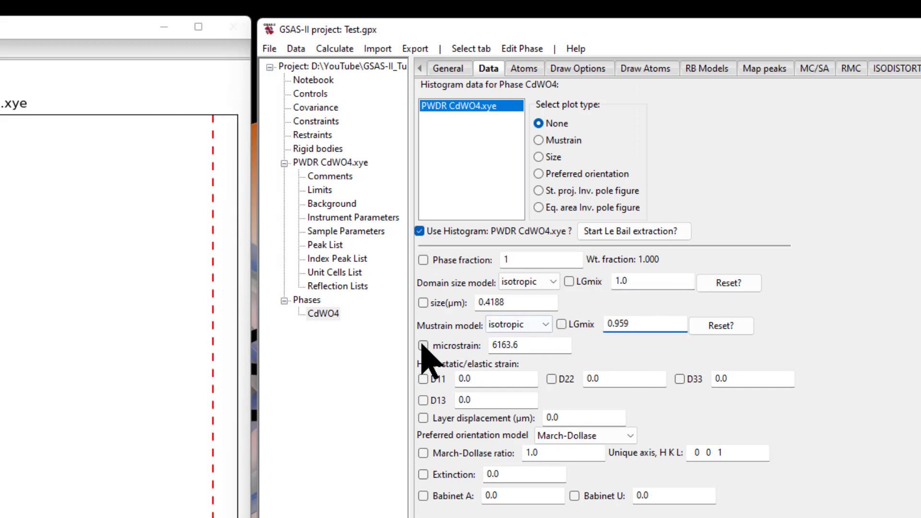
click(423, 302)
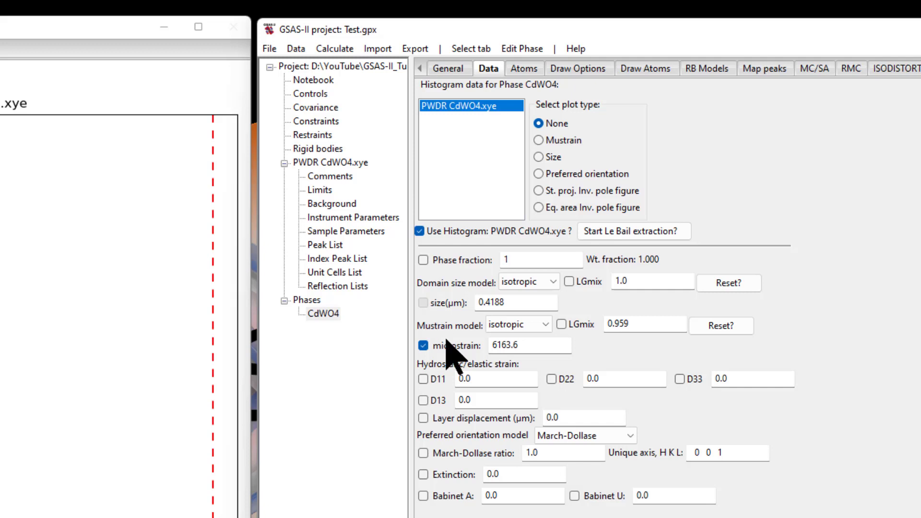
click(334, 48)
click(364, 99)
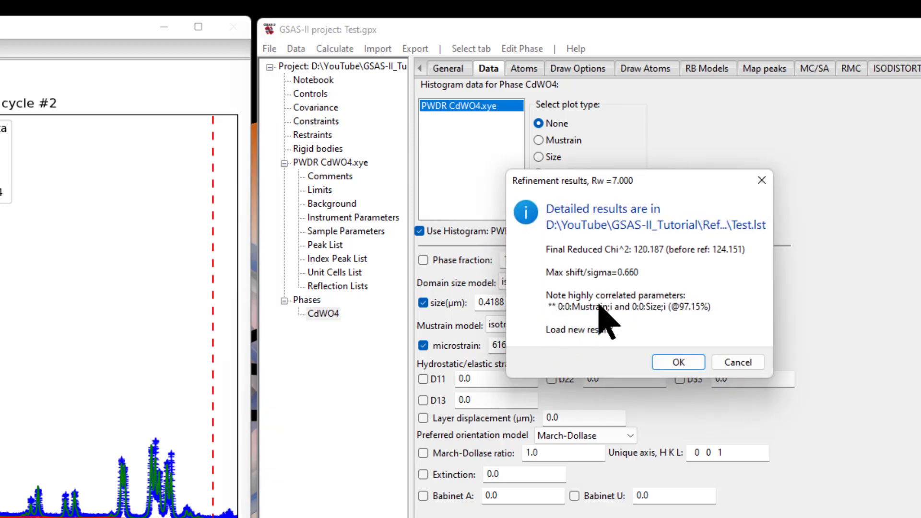
click(734, 360)
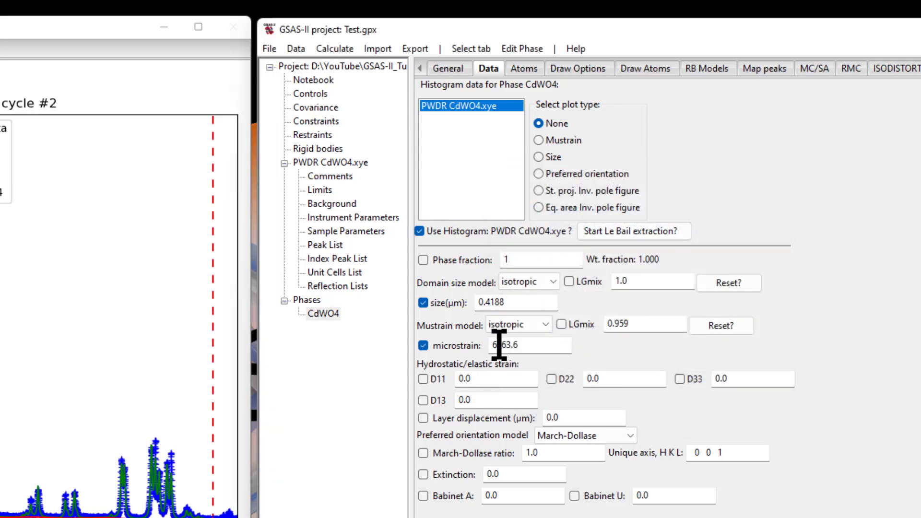
Refine microstrain together with the Mustrain LGmix, with size refinement turned off, and load the new result.
click(431, 344)
click(446, 302)
click(440, 346)
click(562, 324)
click(341, 50)
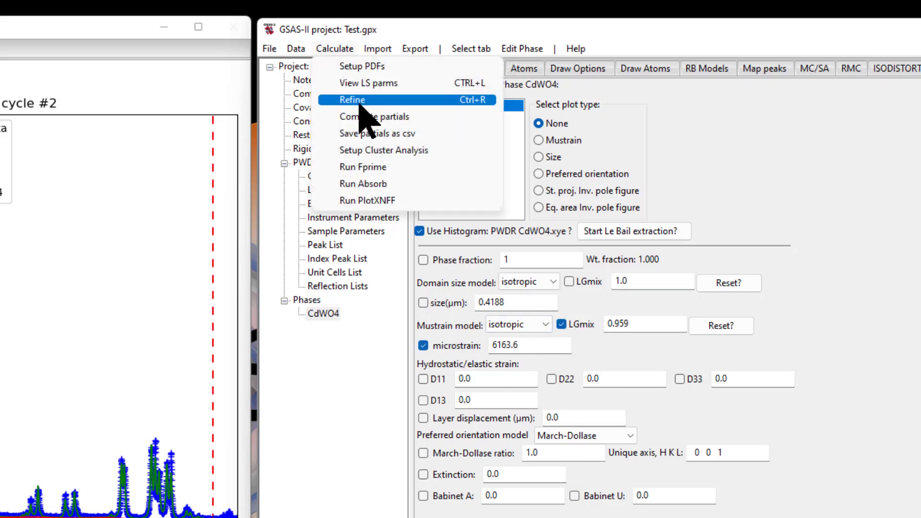
click(360, 101)
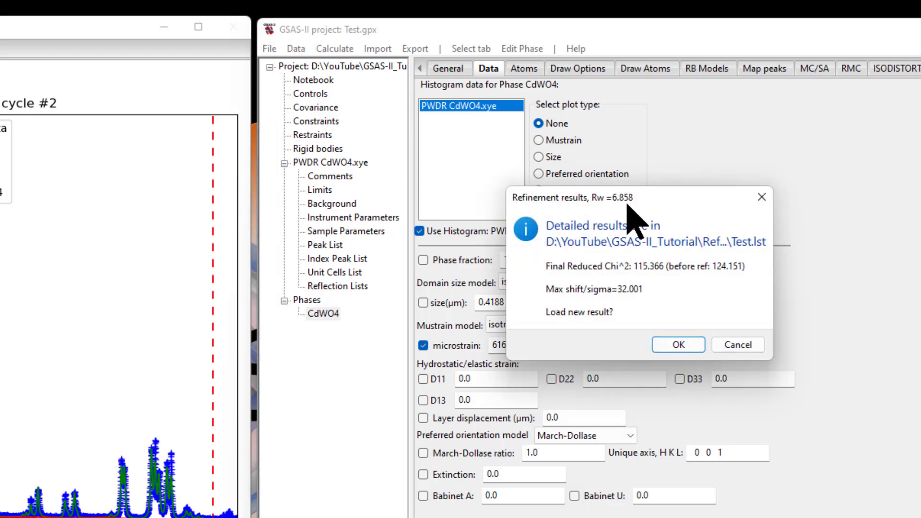
click(683, 343)
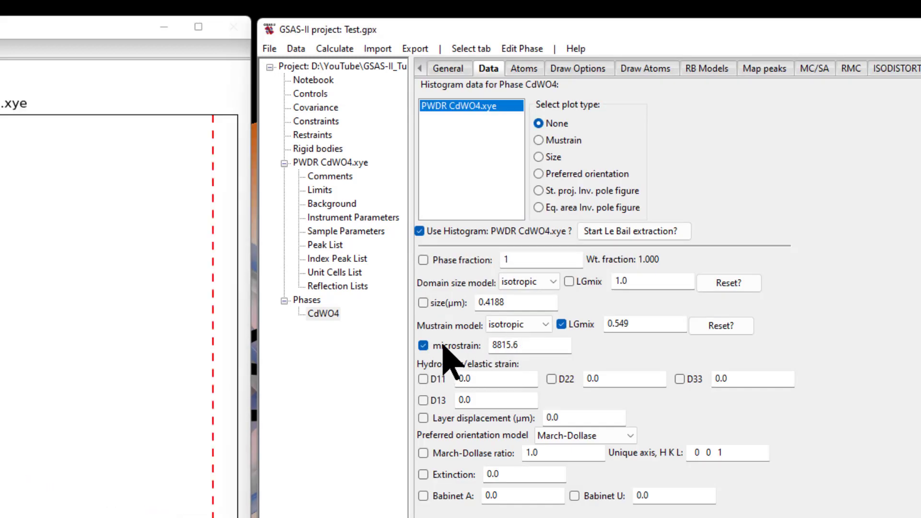
Refine only size, with microstrain and the Mustrain LGmix turned off, and load the new result.
click(443, 345)
click(446, 303)
click(577, 324)
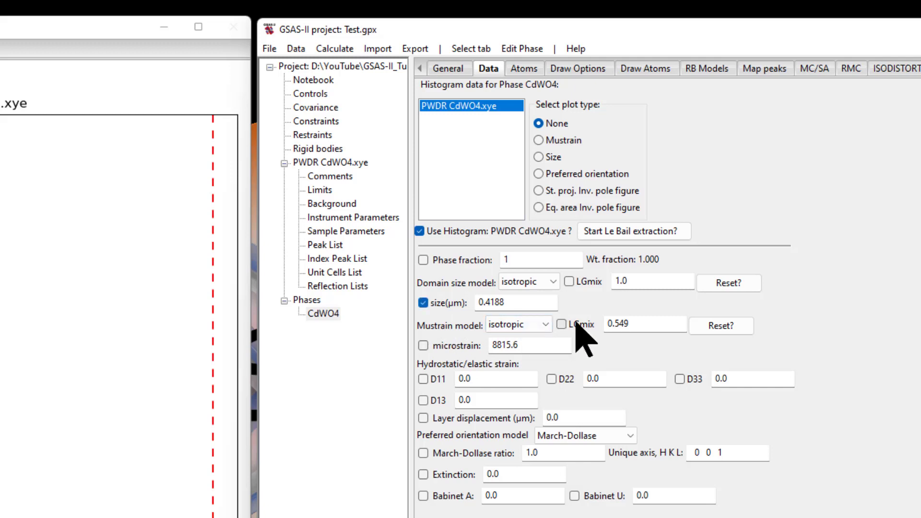
click(331, 49)
click(364, 99)
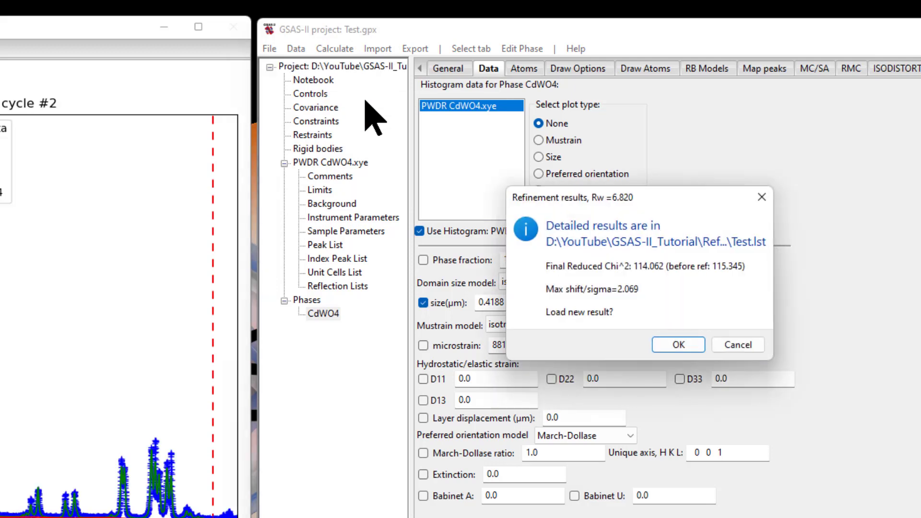
click(680, 346)
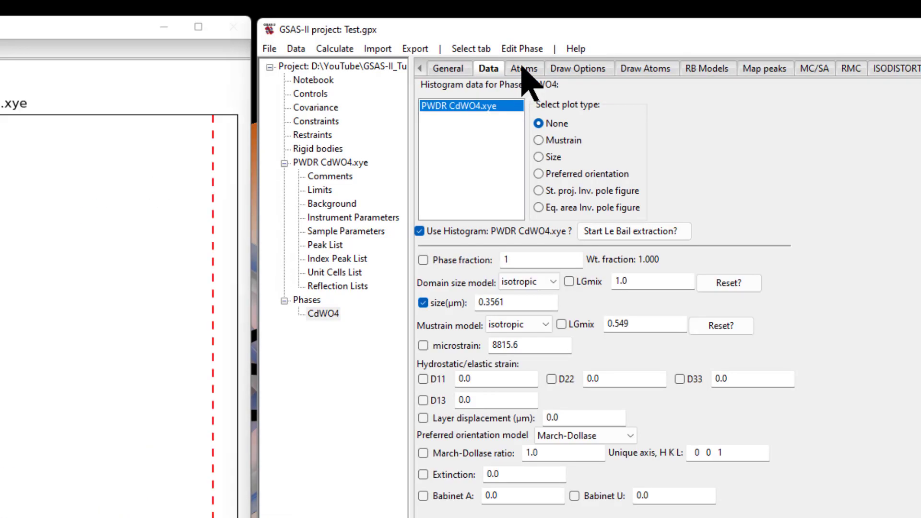
Examine the CdWO4 atom parameters, the powder pattern plot and the reflection list.
click(524, 69)
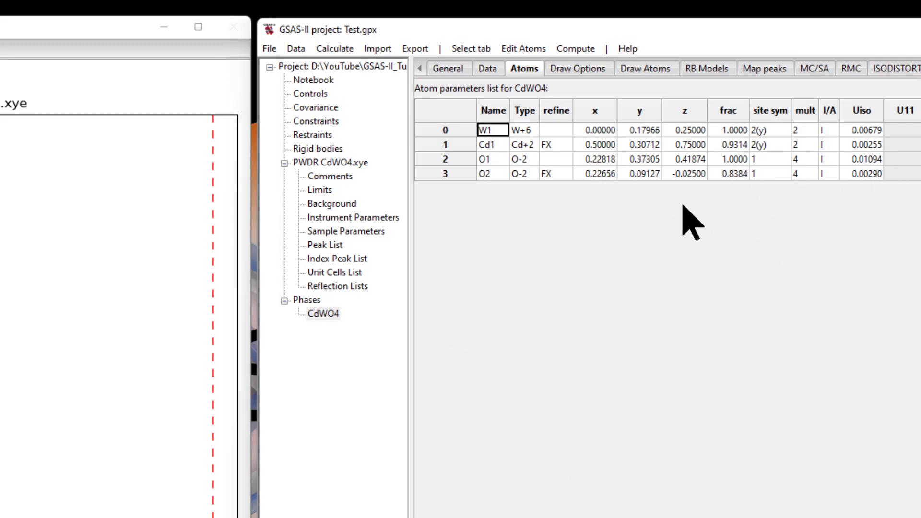
click(83, 35)
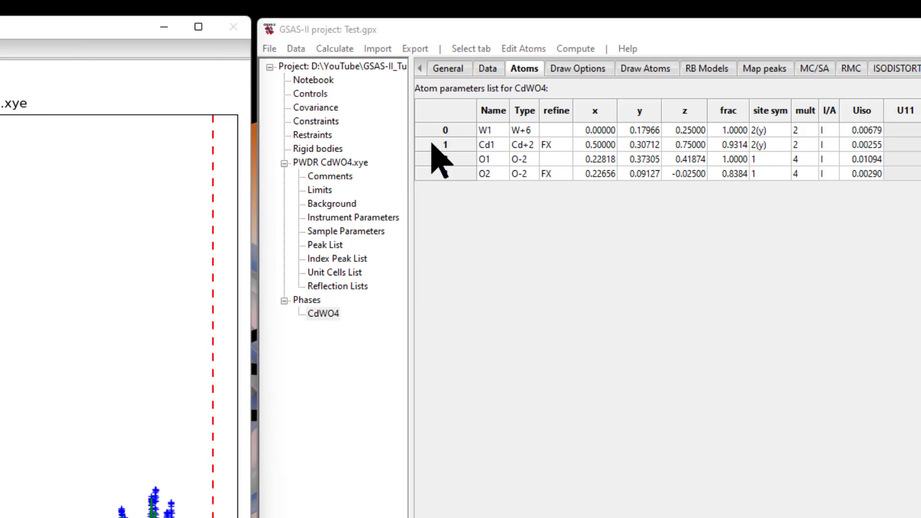
click(341, 286)
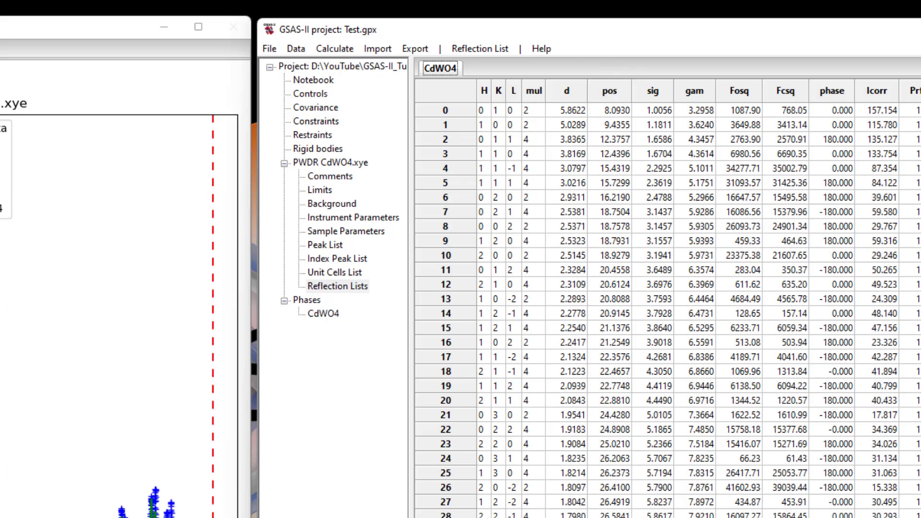
click(65, 37)
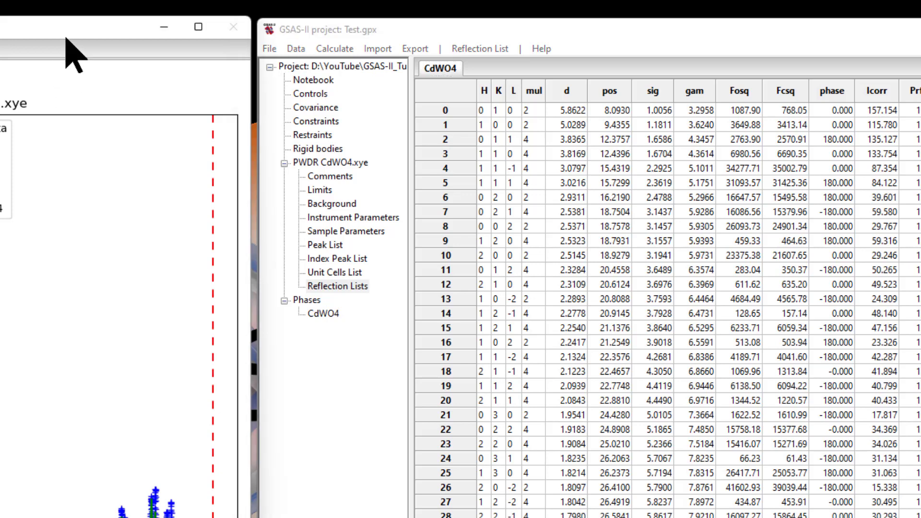
Export the CdWO4 powder data as a histogram CSV file named Test_h in the Refinement folder.
click(657, 34)
click(414, 48)
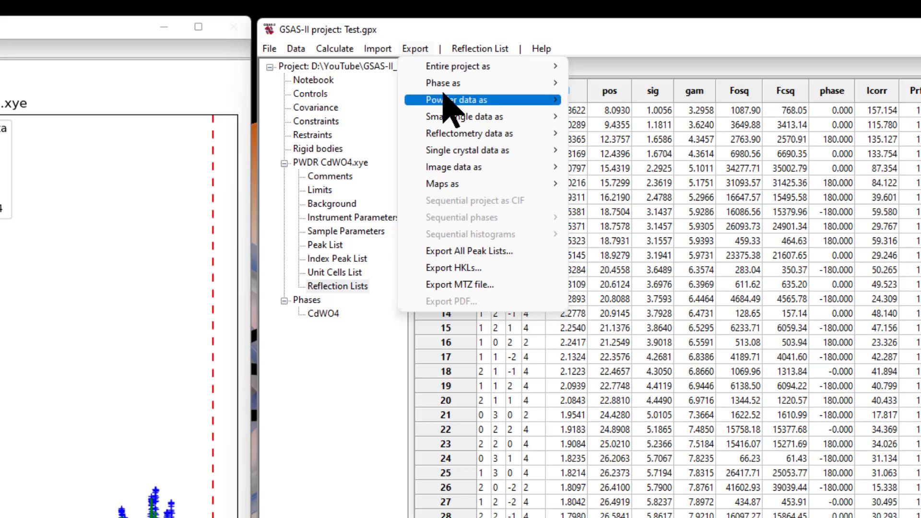
mouse_move(456, 117)
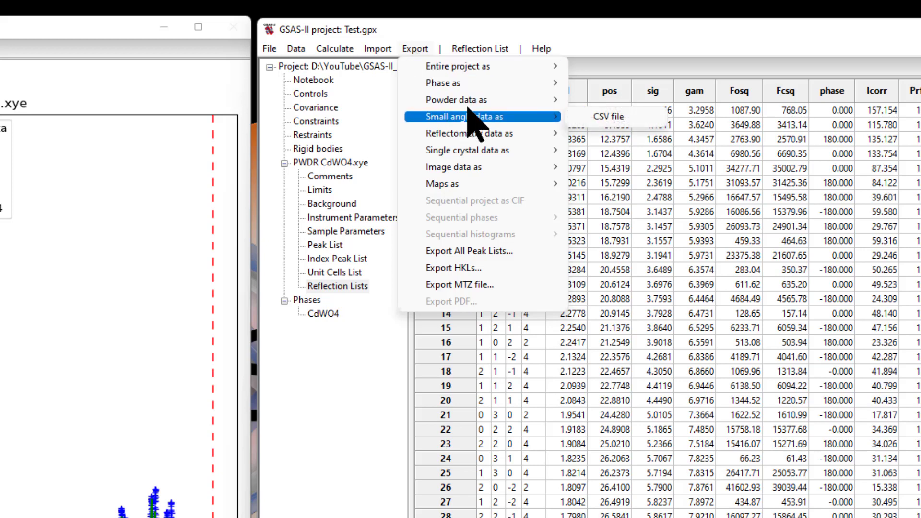
mouse_move(489, 101)
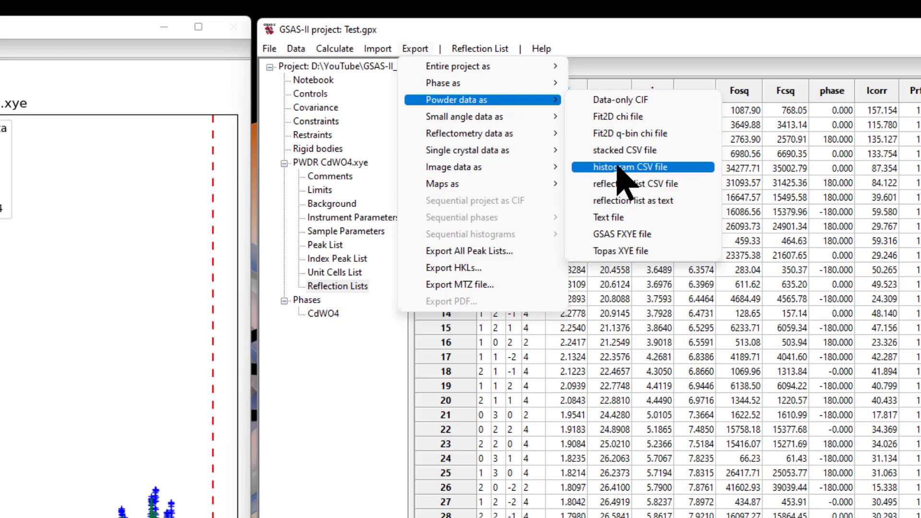
click(640, 169)
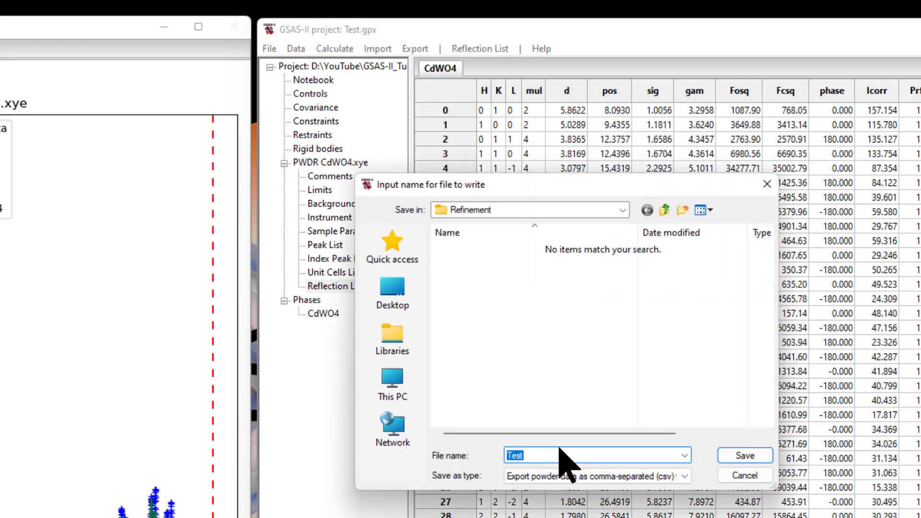
click(543, 455)
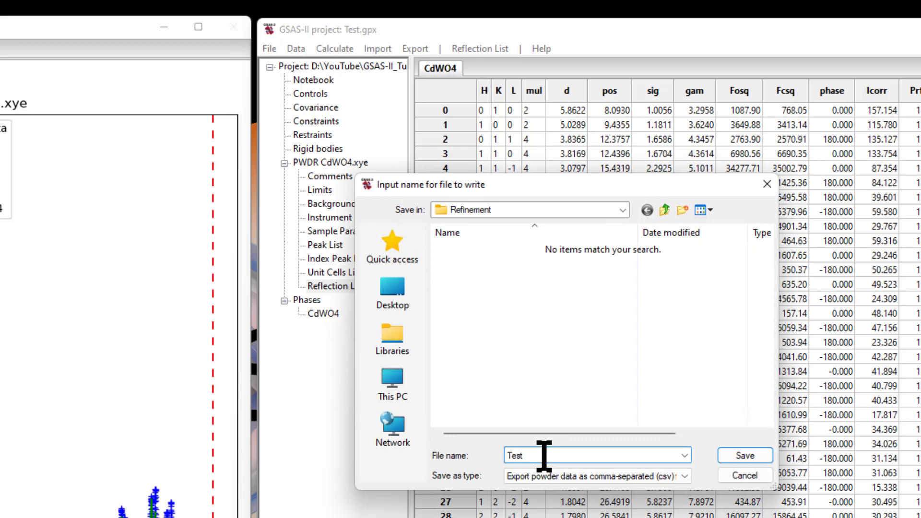
key(Return)
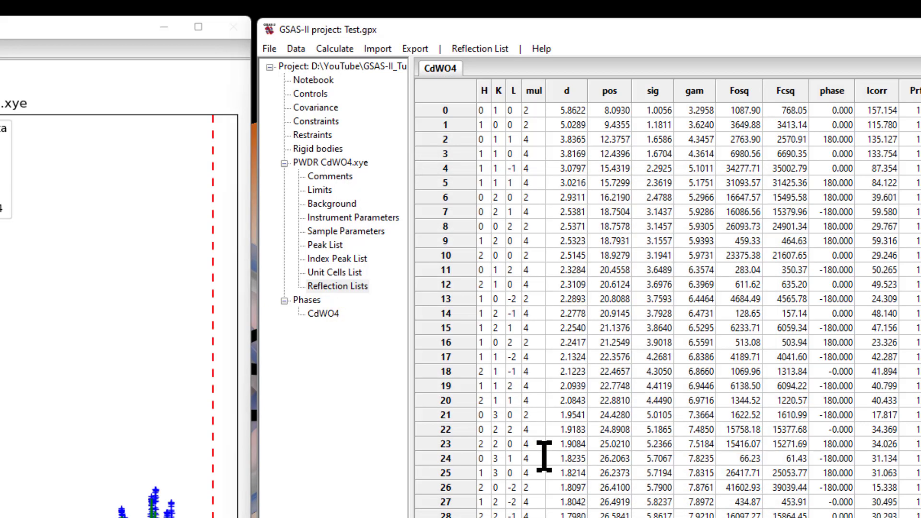
Export the powder reflection list as a CSV file named Test_L in the Refinement folder.
click(474, 48)
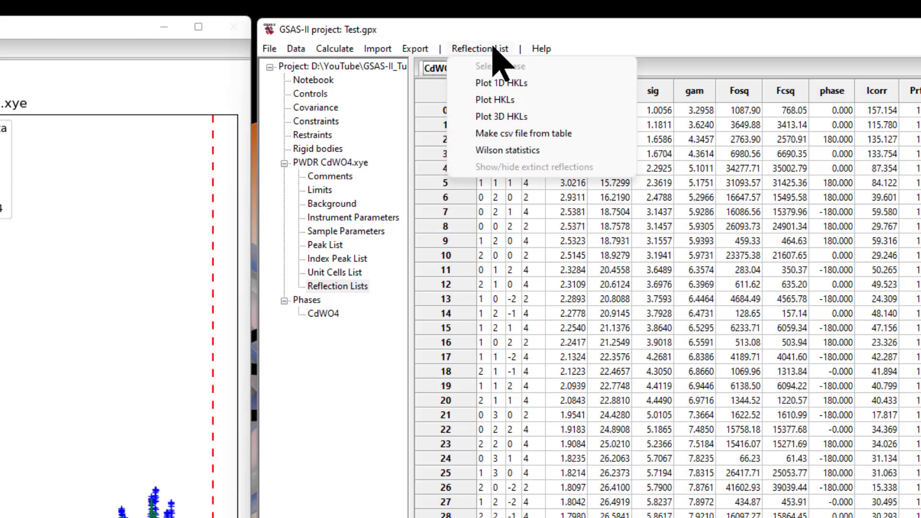
click(421, 48)
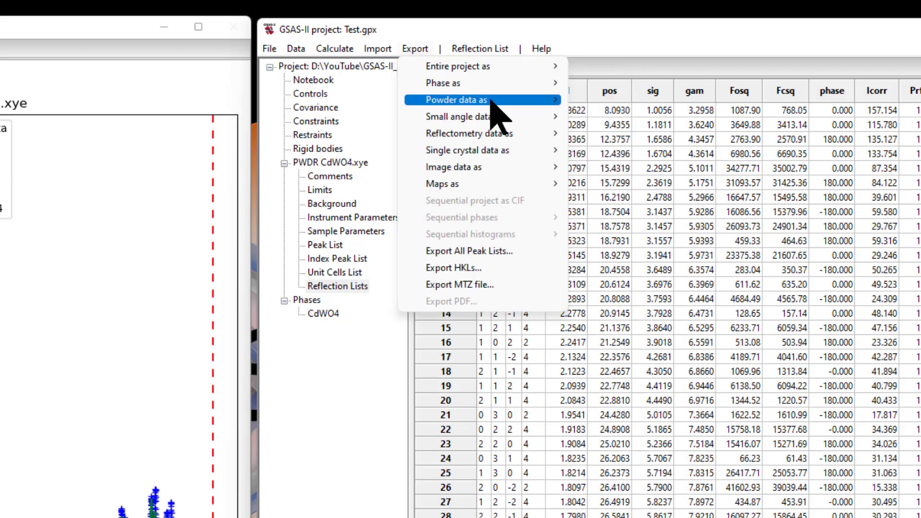
mouse_move(492, 102)
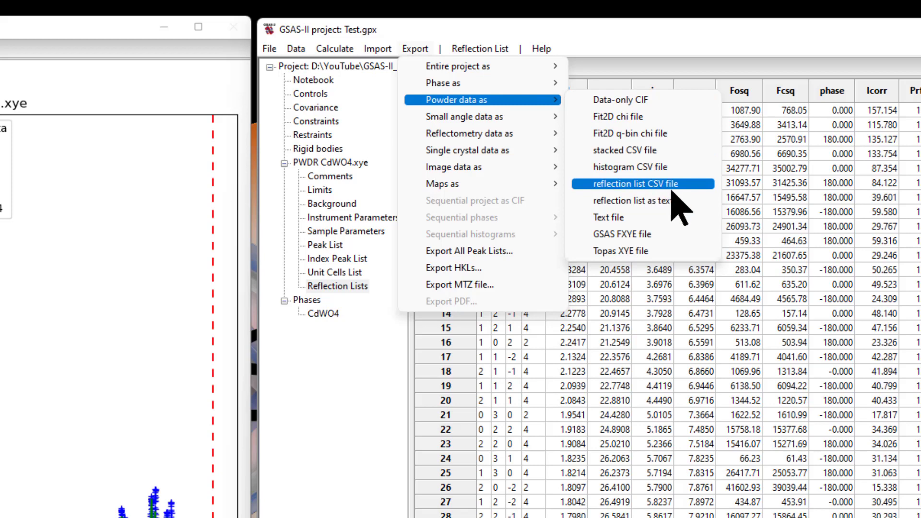
click(656, 185)
click(549, 455)
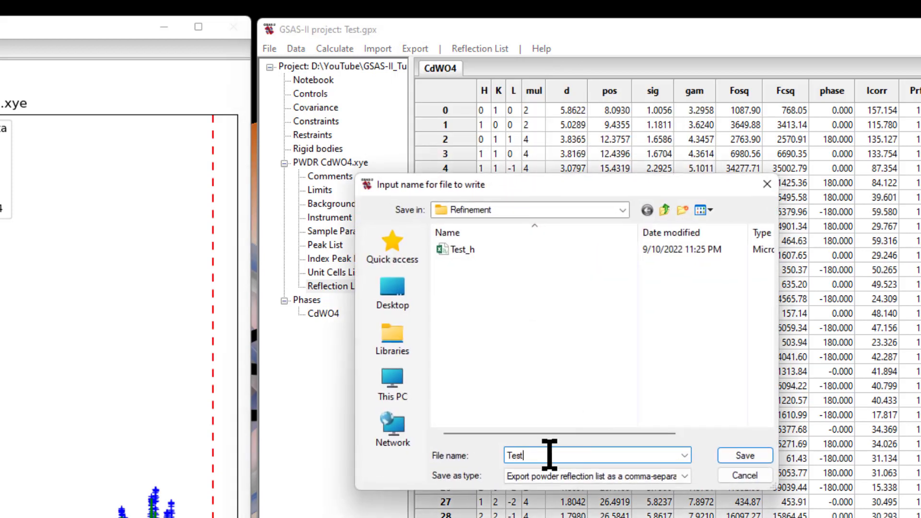
text(Test_L)
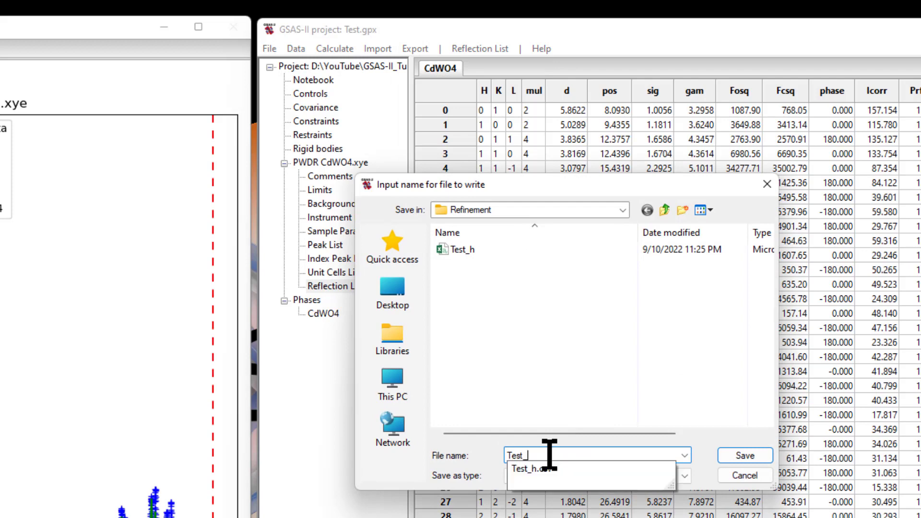
click(761, 456)
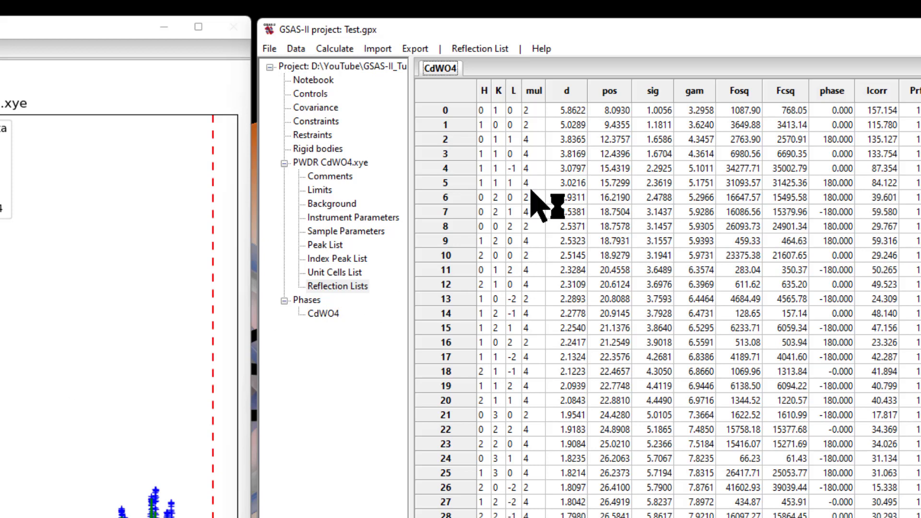
Export the CdWO4 phase as a Quick CIF file named Test_CIF.
click(415, 49)
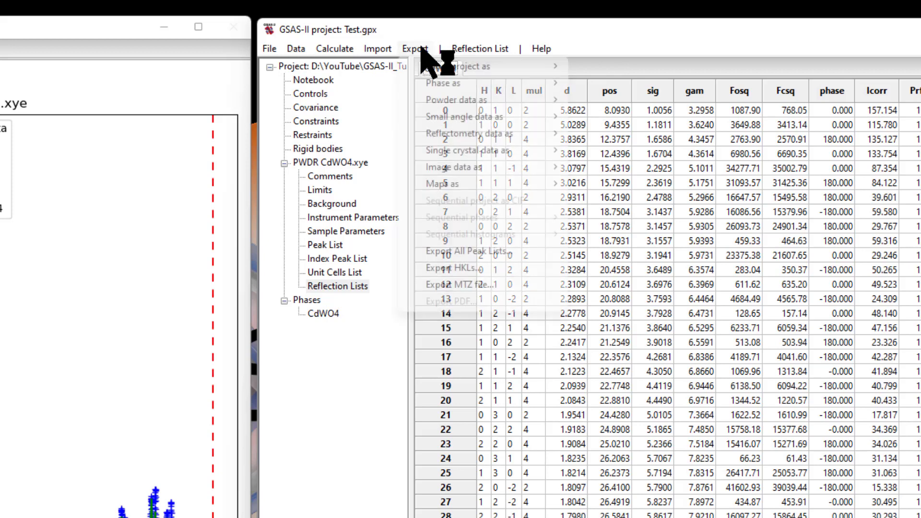
mouse_move(482, 84)
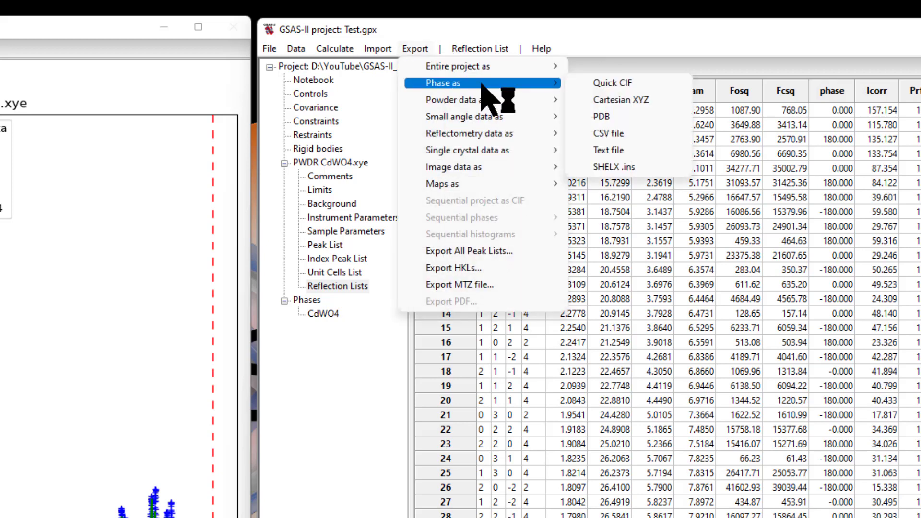
click(631, 84)
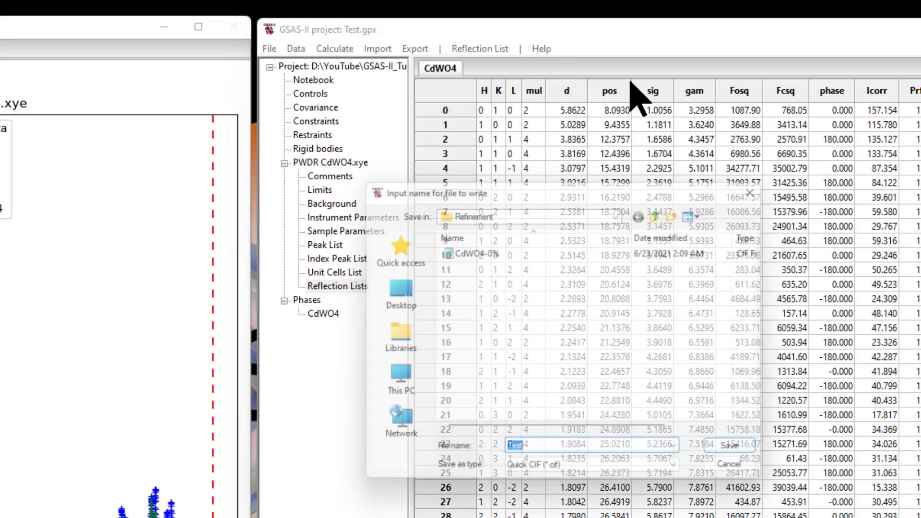
click(557, 454)
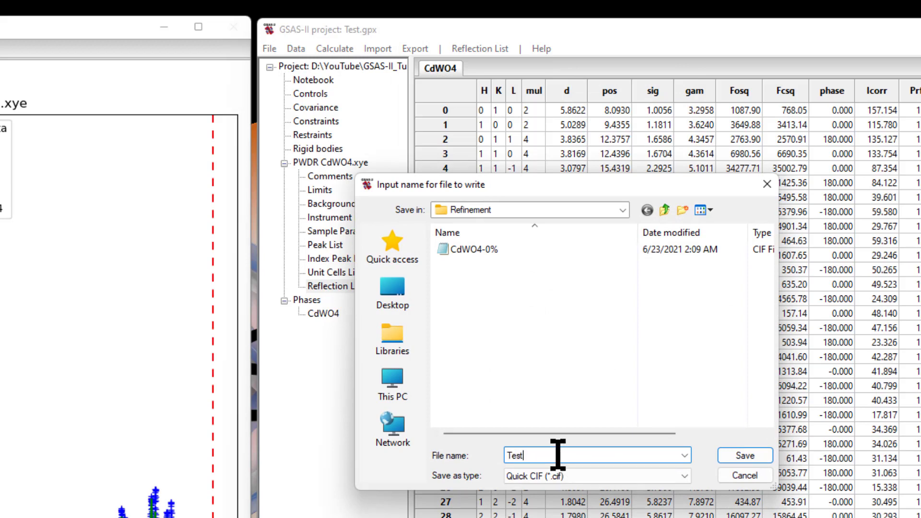
text(_CIF)
key(Return)
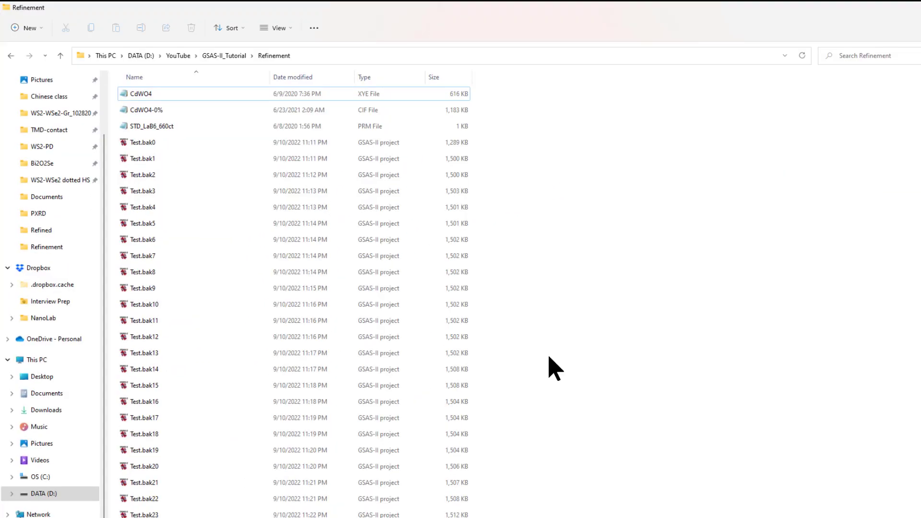
Open the exported Test_h file from the Refinement folder in Excel and examine the x, y_obs, y_calc and y_bkg columns.
scroll(242, 465, down, 4)
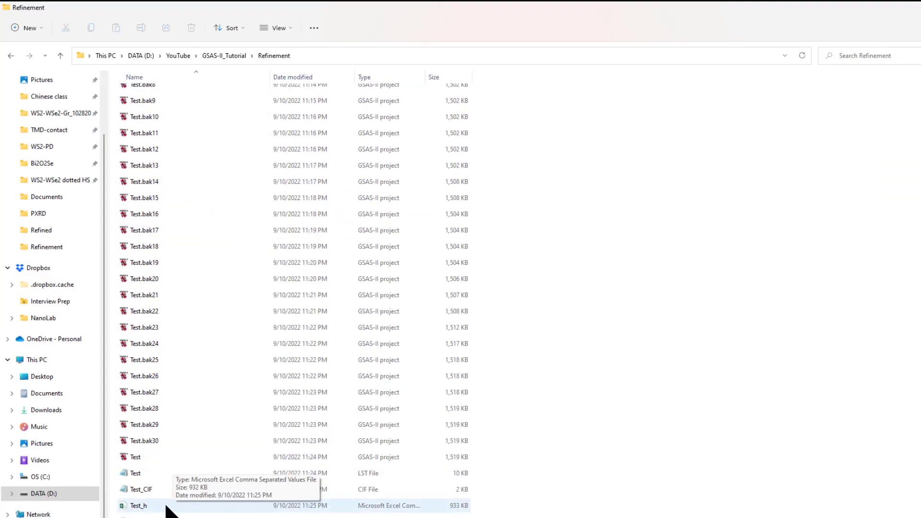
click(166, 505)
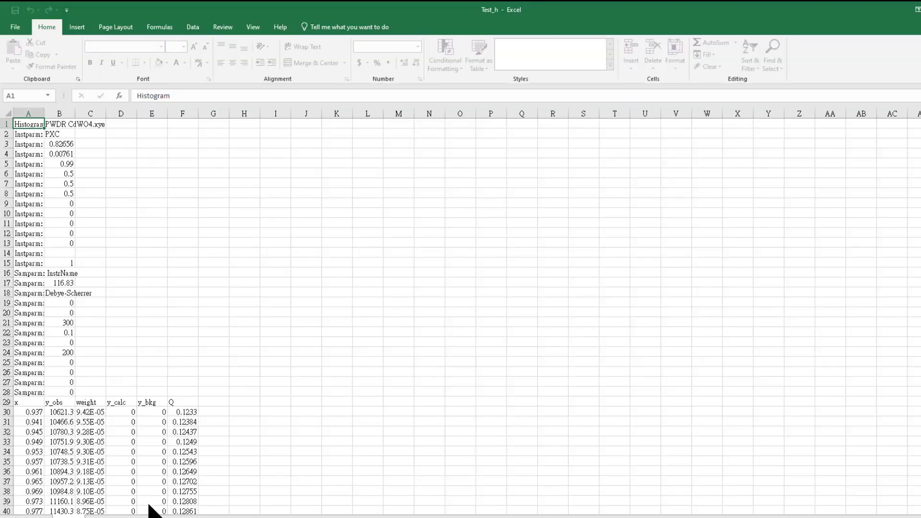
scroll(192, 322, down, 8)
scroll(192, 326, up, 2)
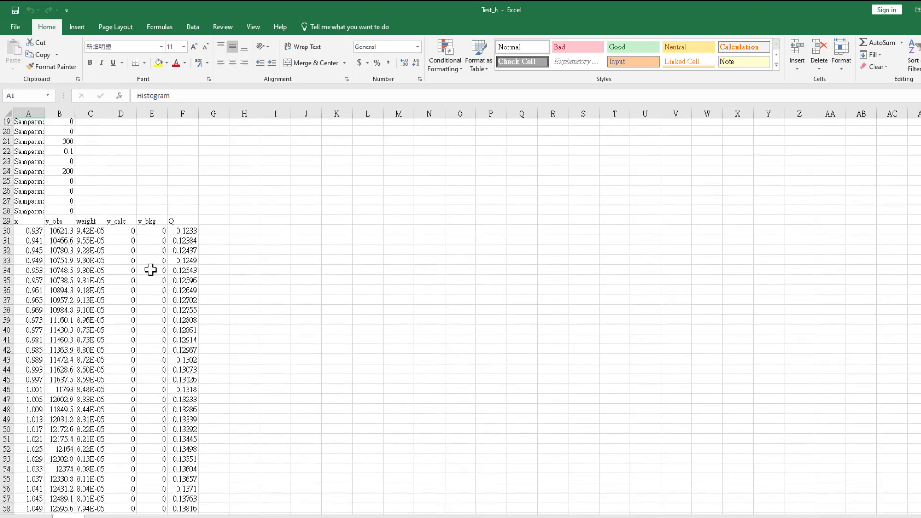
click(26, 235)
click(58, 234)
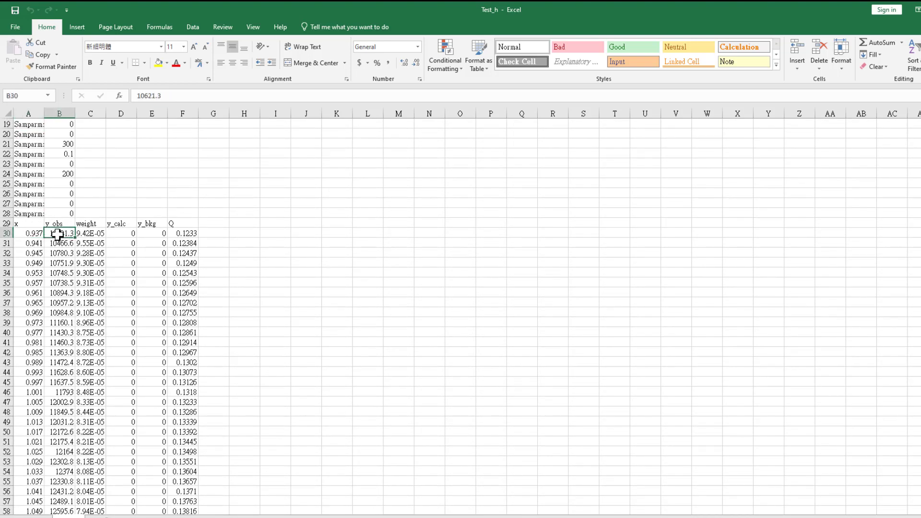
drag(124, 237, 130, 322)
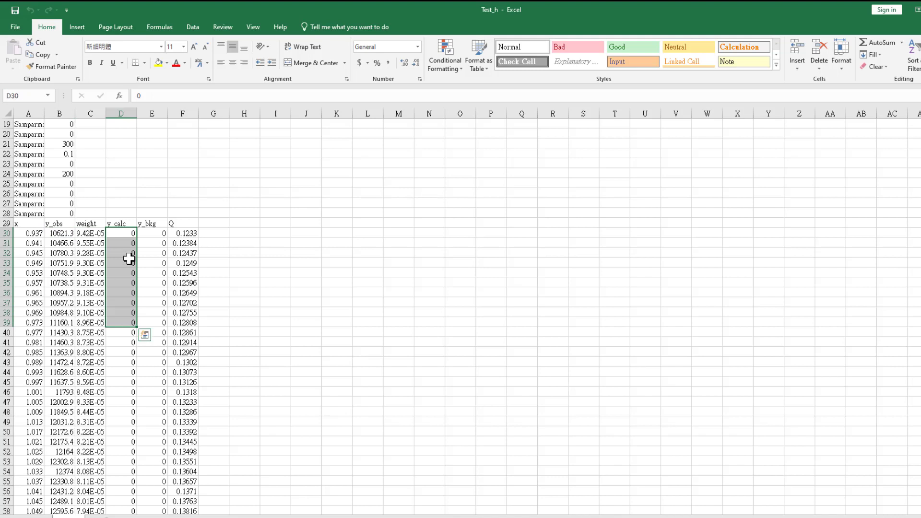
click(177, 236)
drag(150, 234, 148, 289)
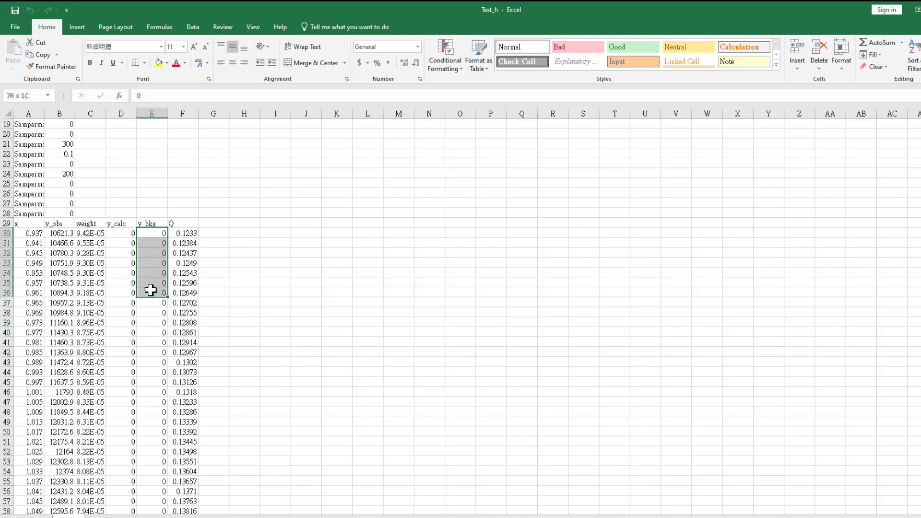
Examine where the y_calc and y_bkg values start around x = 7 in Test_h, and close the workbook.
scroll(873, 178, down, 20)
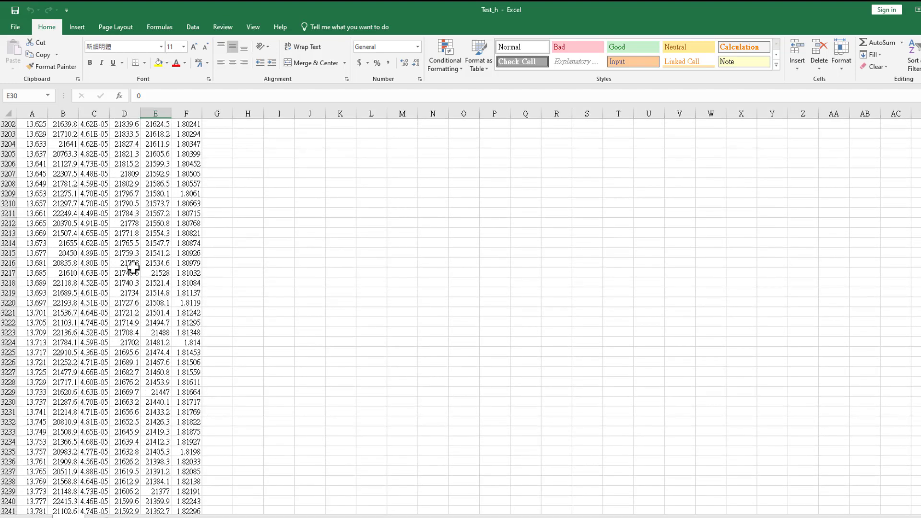
scroll(133, 268, up, 20)
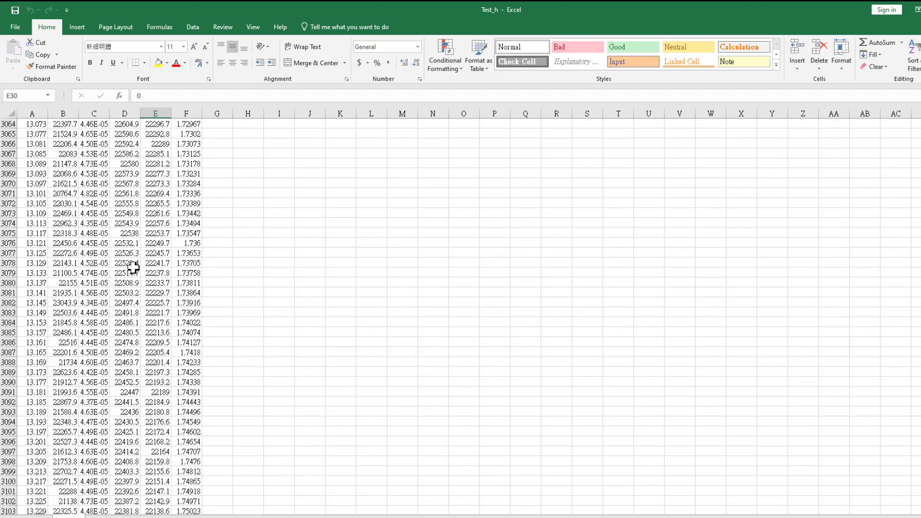
scroll(133, 268, up, 3)
scroll(86, 443, up, 20)
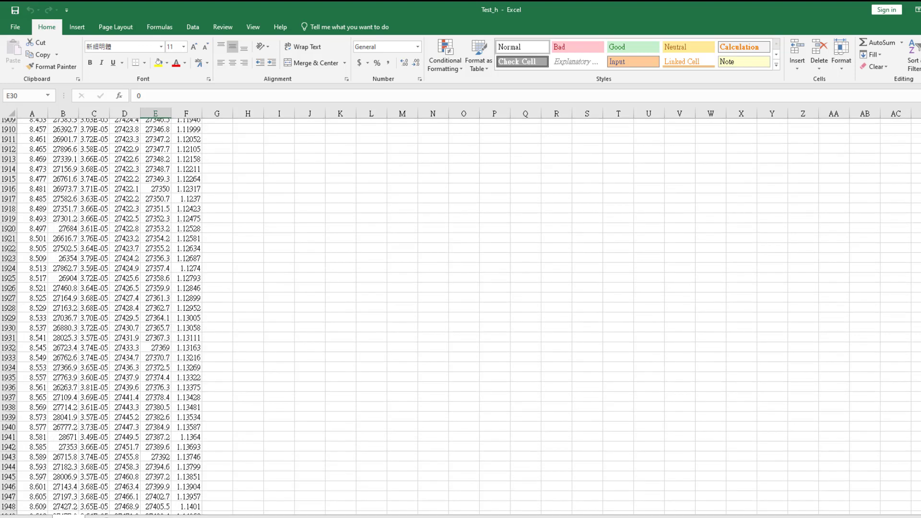
scroll(87, 442, down, 20)
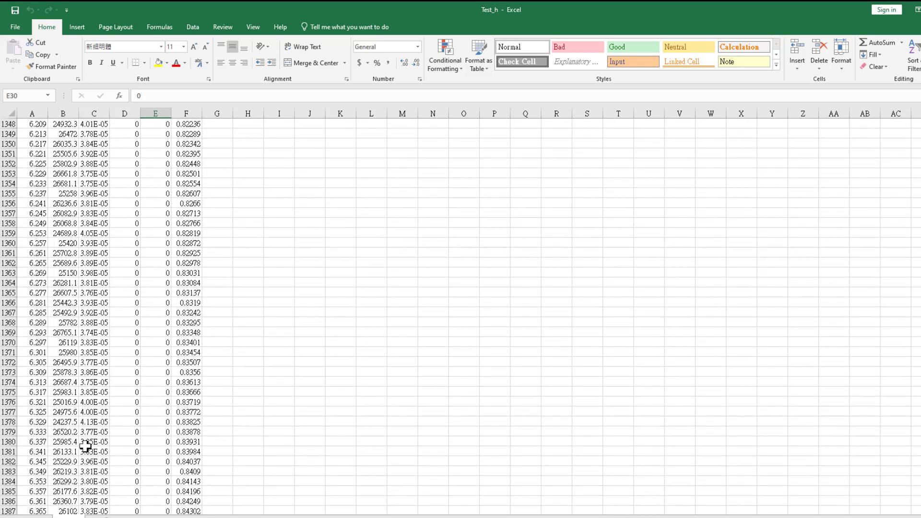
scroll(79, 461, down, 20)
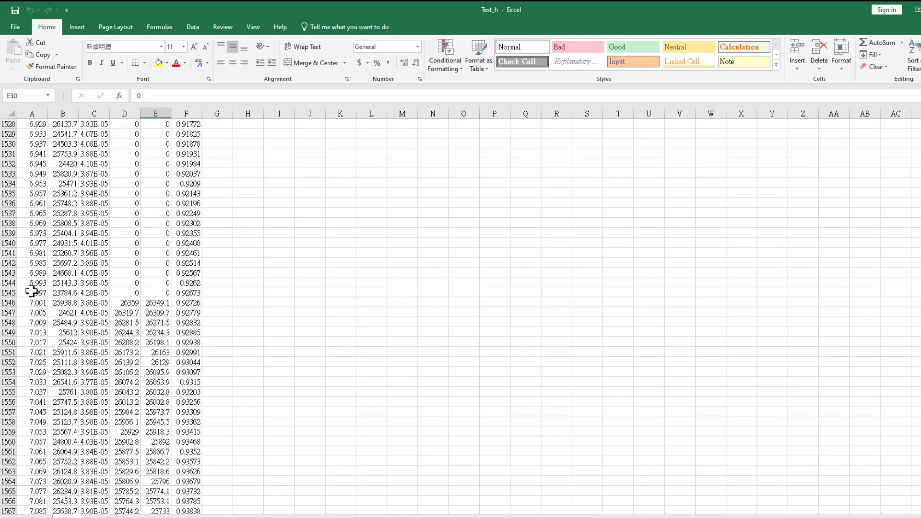
drag(32, 291, 158, 292)
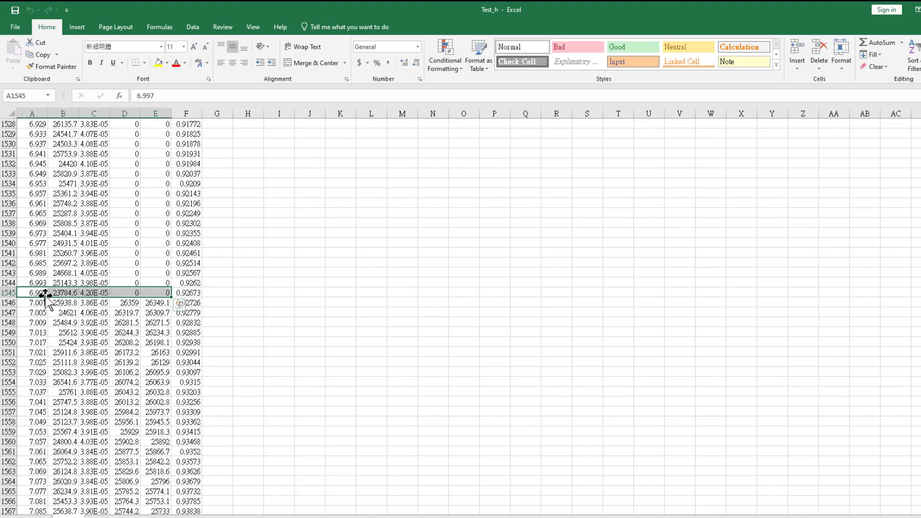
drag(29, 303, 154, 412)
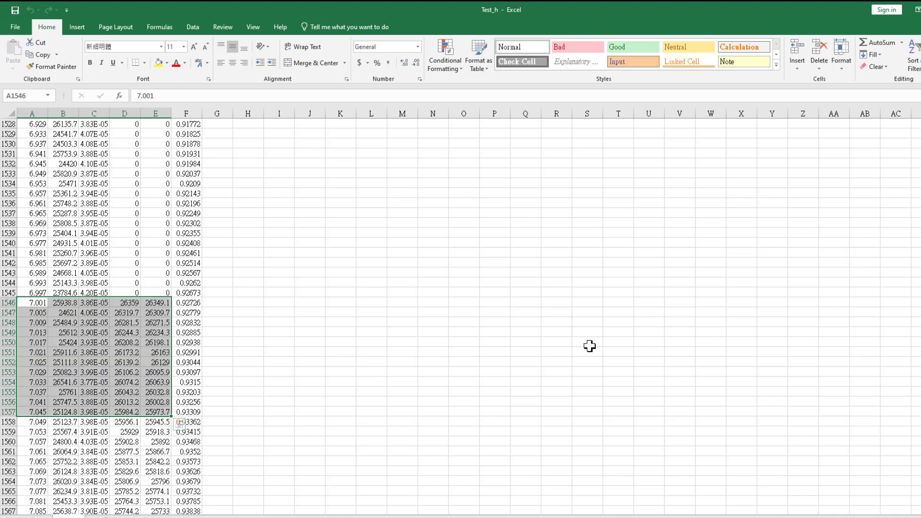
scroll(461, 311, up, 20)
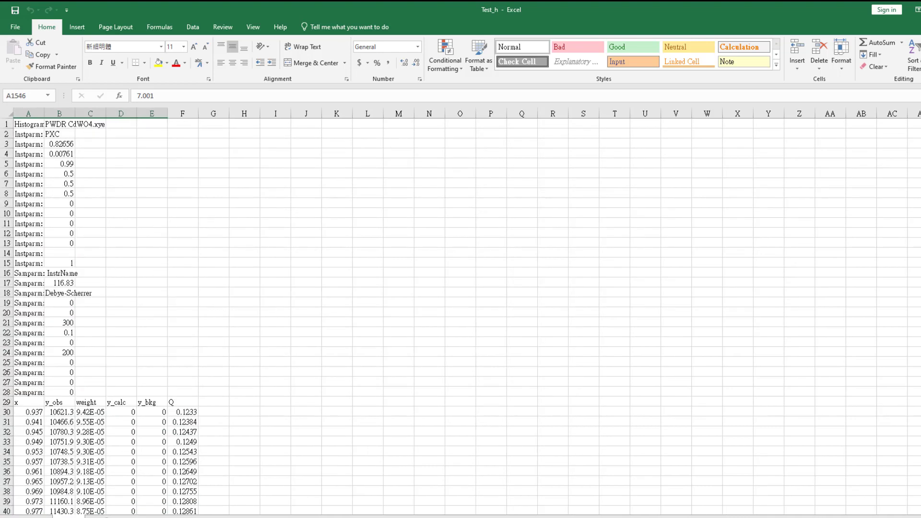
key(alt+F4)
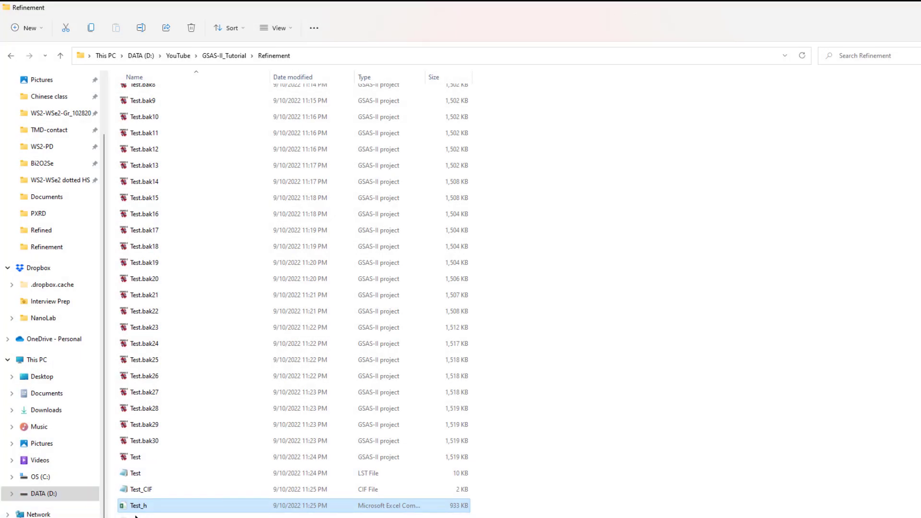
Open the exported Test_L reflection list in Excel and examine its d-sp and 2-theta columns.
click(137, 517)
key(Return)
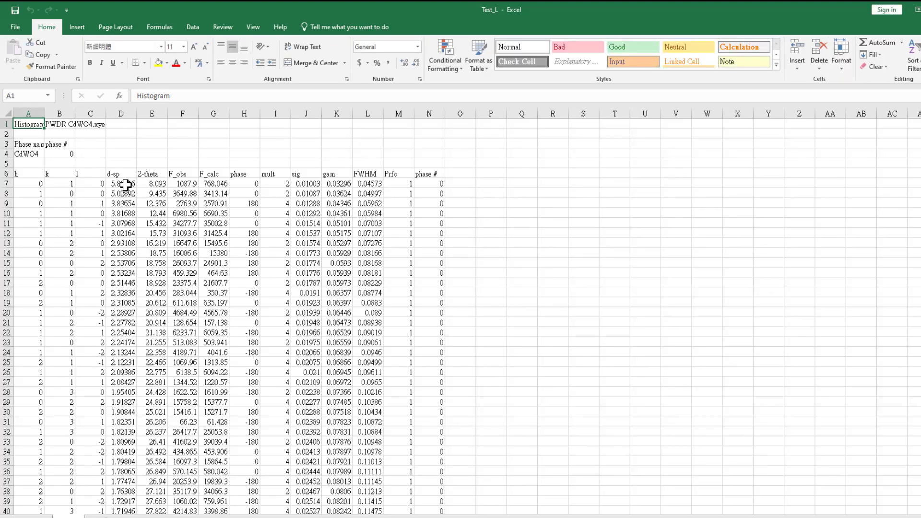
drag(125, 185, 127, 253)
drag(161, 186, 160, 252)
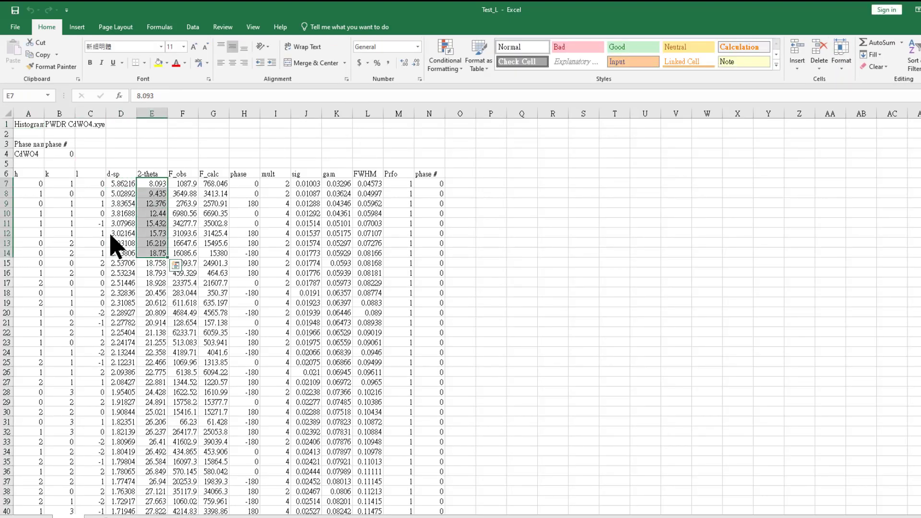
key(Left)
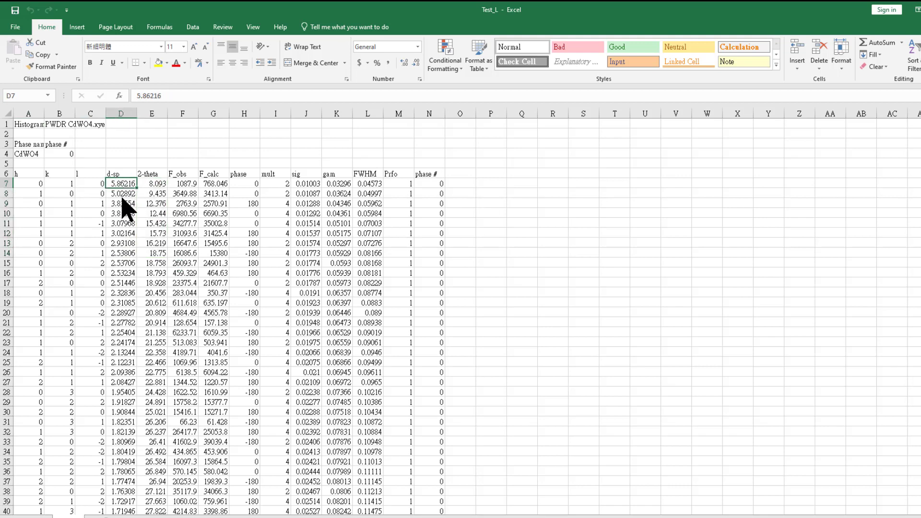
Examine the first d-sp values under the header of the Test_L reflection list, and close the workbook.
key(Down)
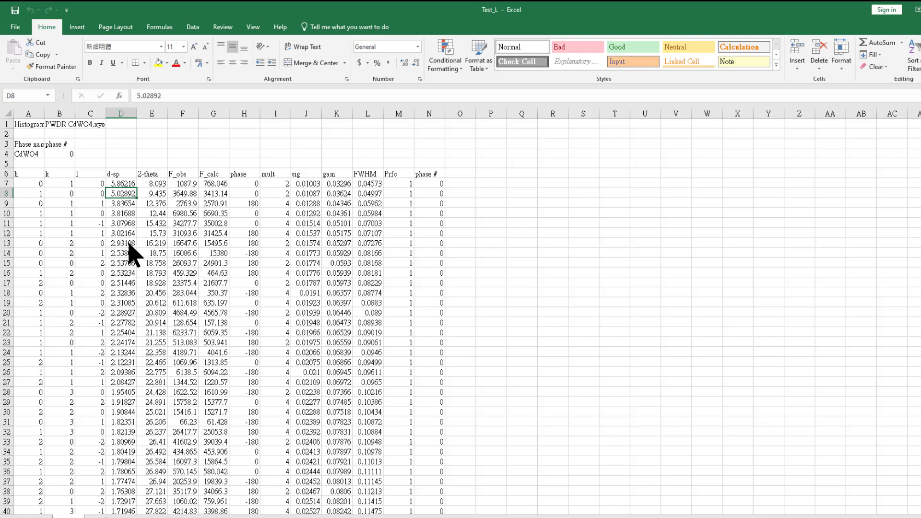
click(120, 183)
click(113, 194)
click(919, 10)
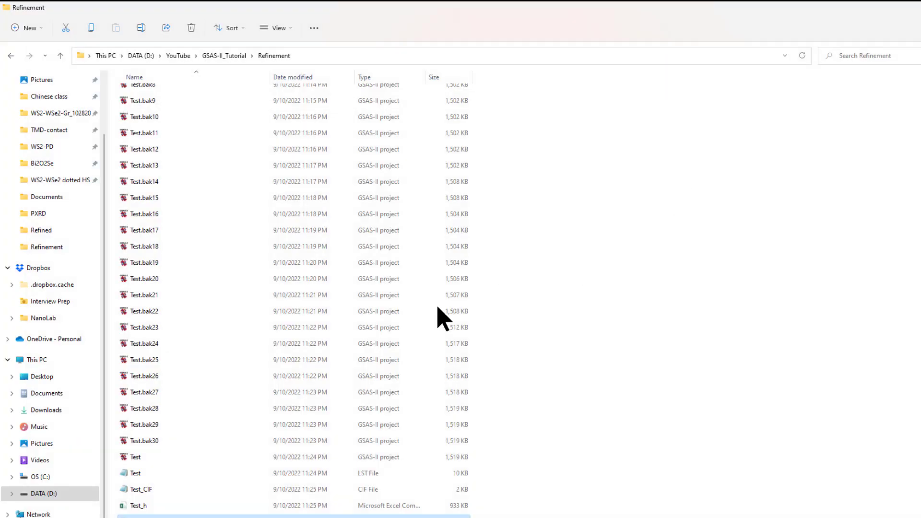
Open the exported Test_CIF file in Notepad, examine its cell parameters and the atomic coordinates and occupancies, and close it.
click(142, 490)
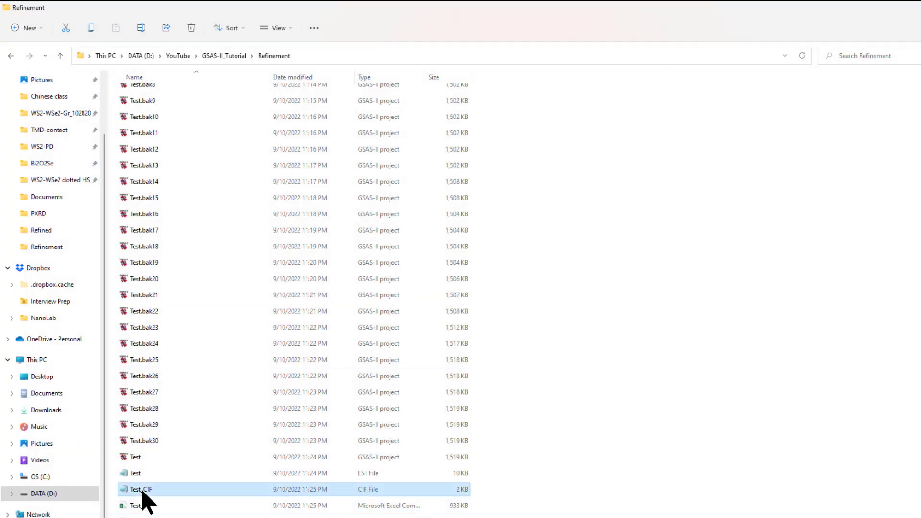
double_click(142, 490)
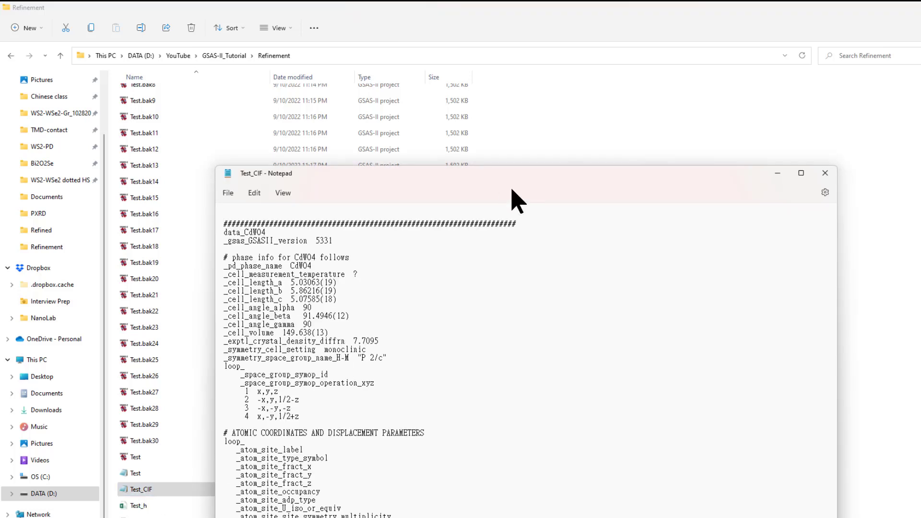
scroll(458, 378, down, 5)
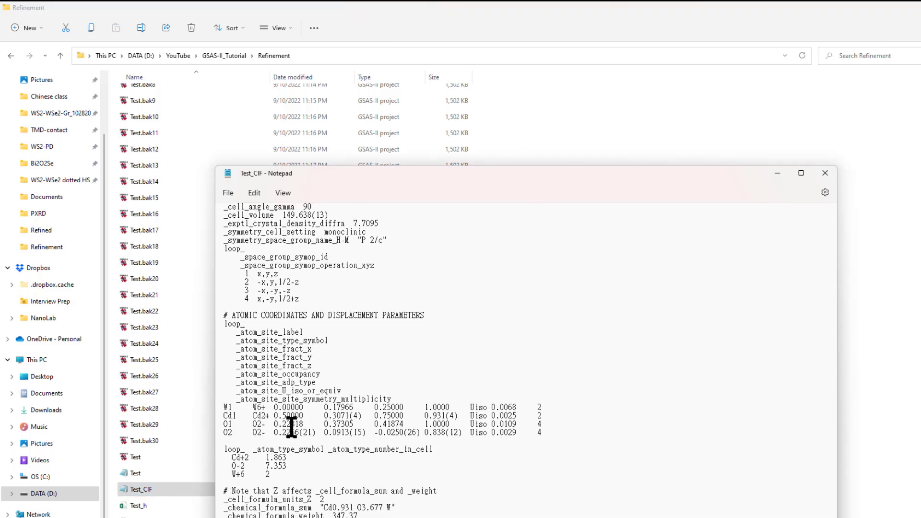
drag(224, 414, 511, 432)
click(511, 431)
drag(508, 416, 491, 416)
scroll(325, 357, up, 2)
scroll(325, 357, up, 2)
scroll(338, 354, down, 5)
click(824, 174)
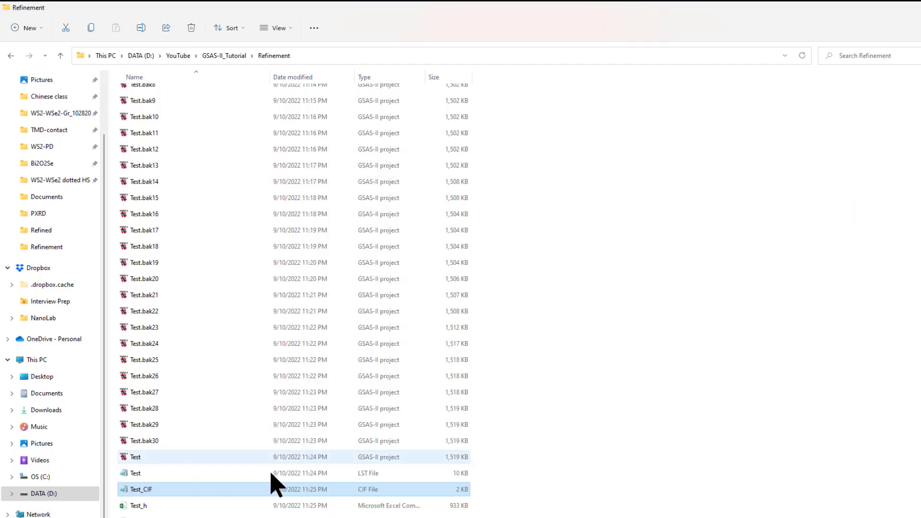
Open the Test LST file from the Refinement folder in Notepad, examine the refinement report down to its end, and close it.
click(171, 474)
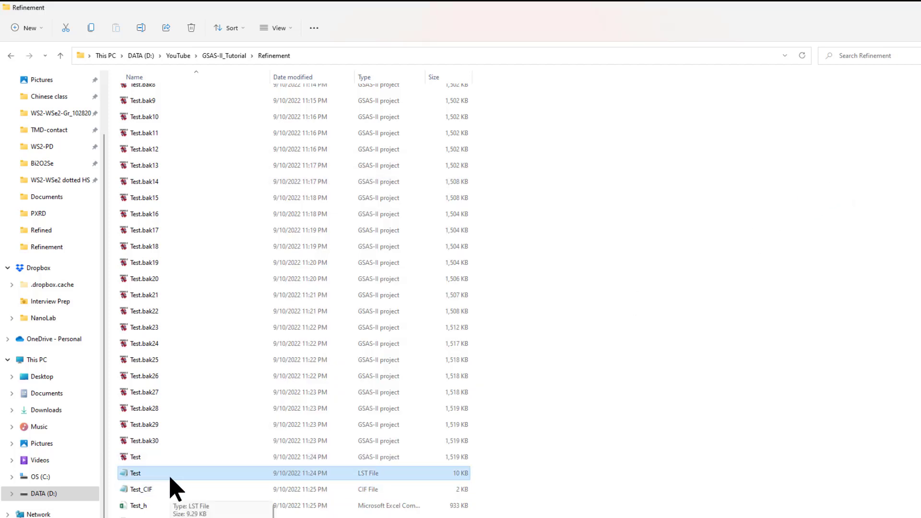
click(306, 486)
click(302, 475)
double_click(303, 476)
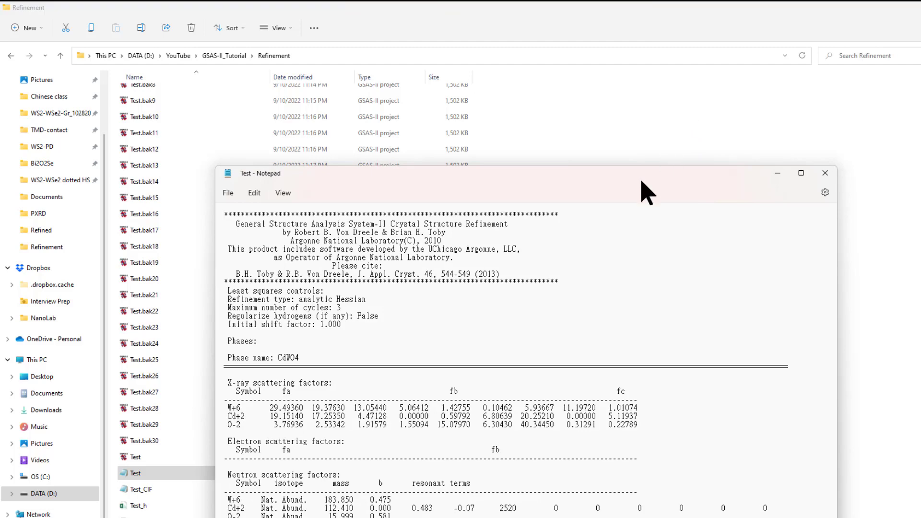
drag(641, 181, 646, 113)
scroll(417, 340, down, 8)
scroll(391, 354, down, 15)
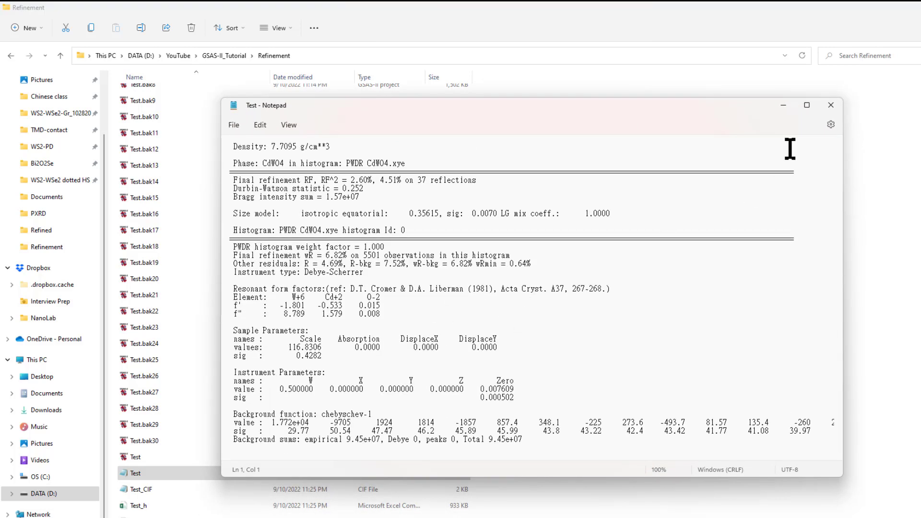
click(831, 107)
Examine the series of backup project files starting at Test.bak0 in the Refinement folder.
scroll(173, 359, up, 2)
scroll(177, 312, up, 2)
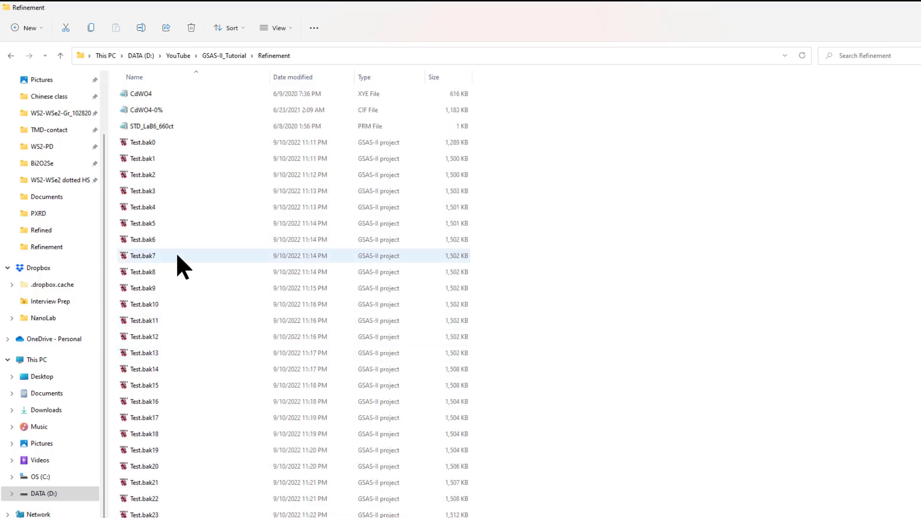
click(162, 140)
scroll(153, 269, down, 1)
scroll(148, 309, down, 3)
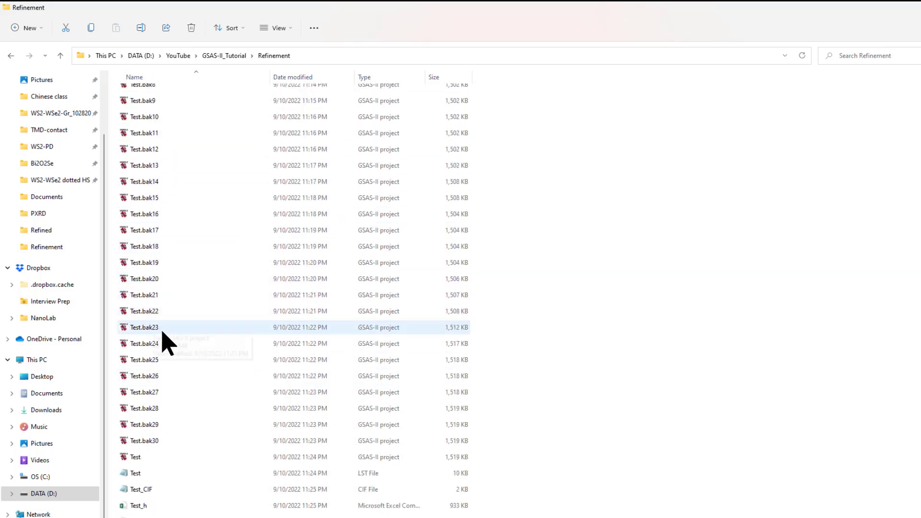
click(148, 436)
scroll(161, 358, up, 4)
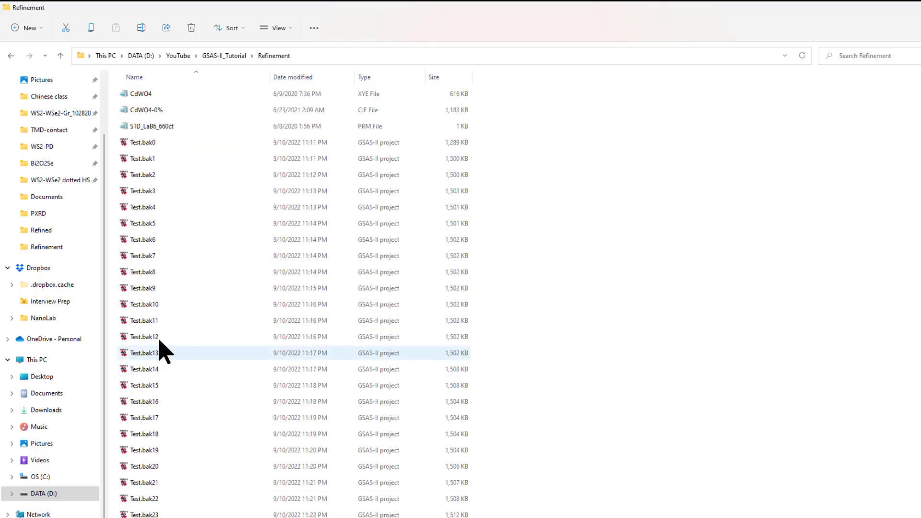
click(152, 144)
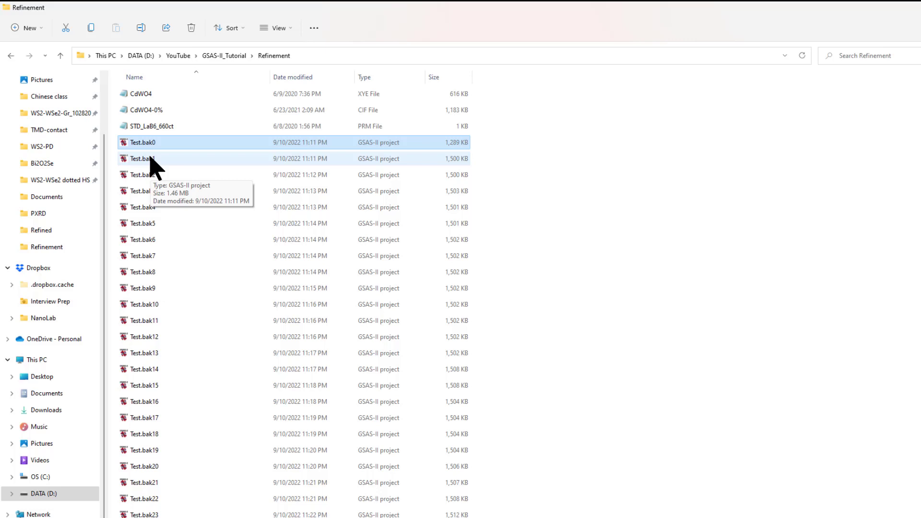
click(153, 242)
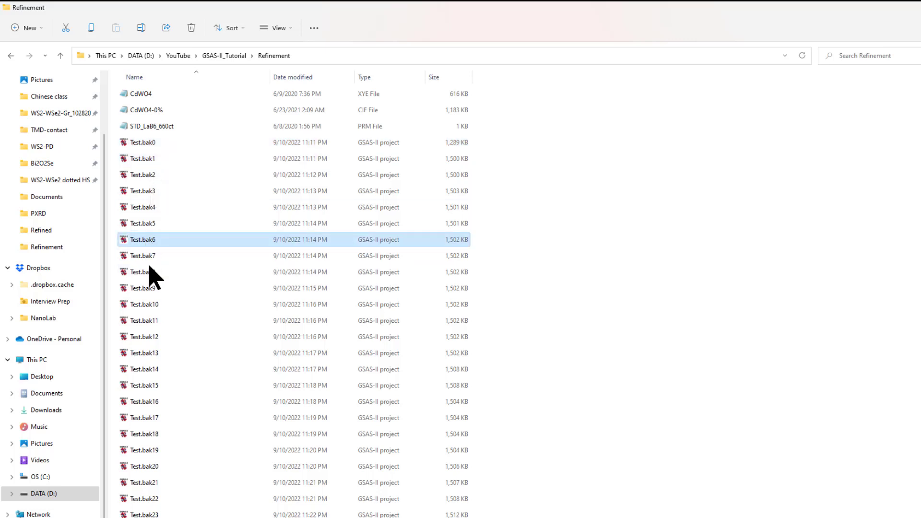
click(150, 304)
scroll(150, 413, down, 2)
click(147, 392)
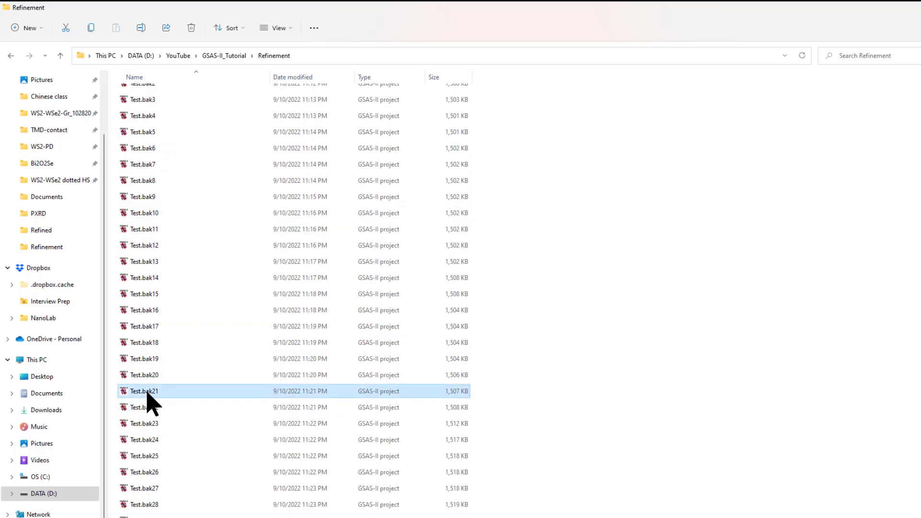
scroll(153, 424, down, 2)
click(153, 414)
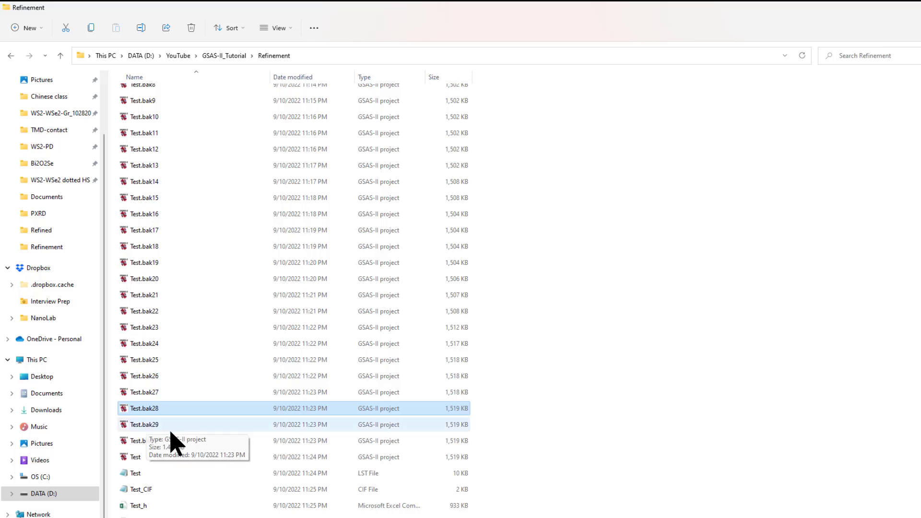
Delete the backup project files Test.bak0 through Test.bak30, keeping the final Test project.
click(165, 441)
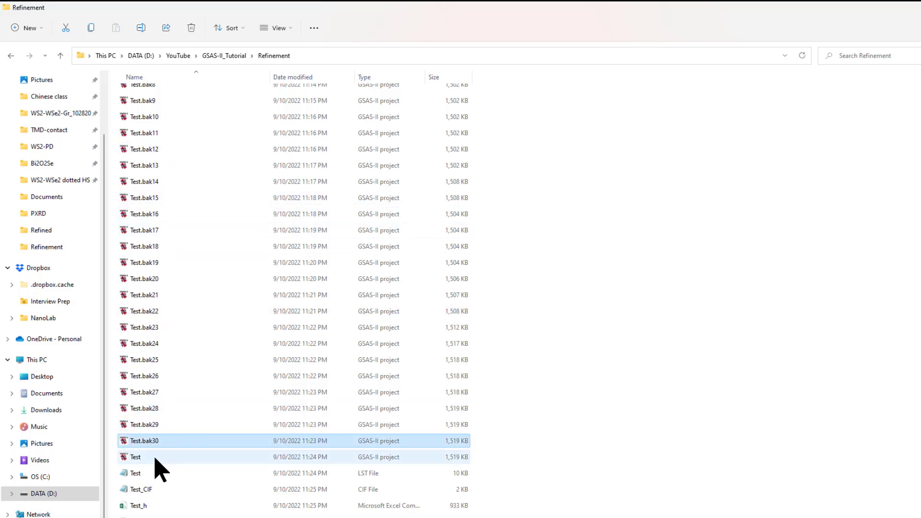
click(135, 457)
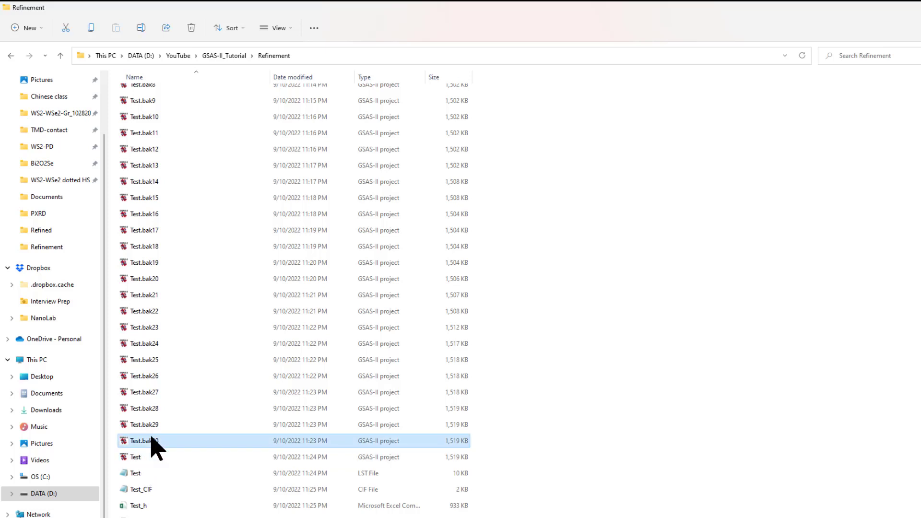
scroll(154, 444, up, 5)
shift+click(165, 144)
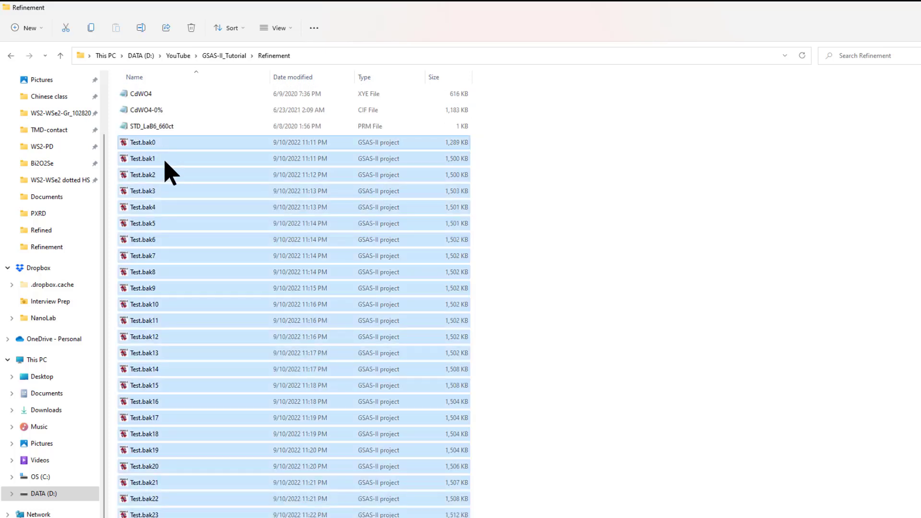
scroll(228, 325, down, 4)
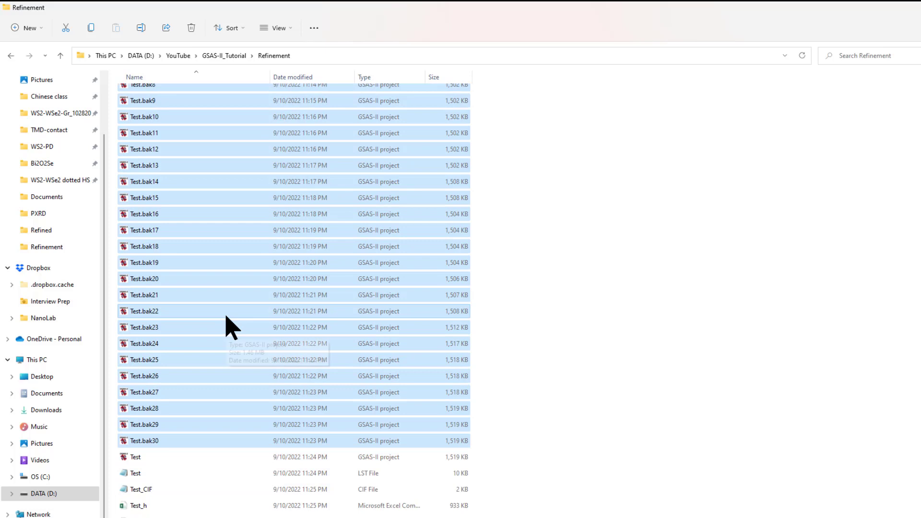
key(Delete)
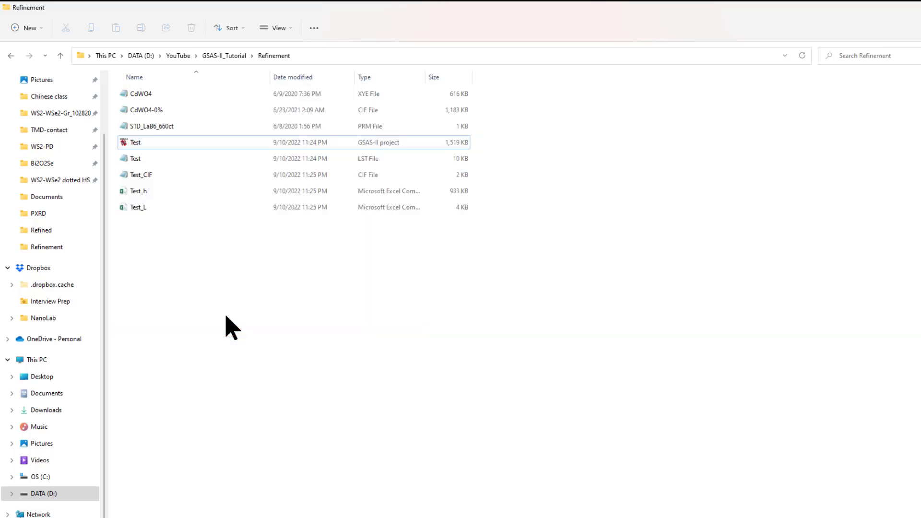
Examine the remaining input, project and exported files in the Refinement folder.
click(146, 178)
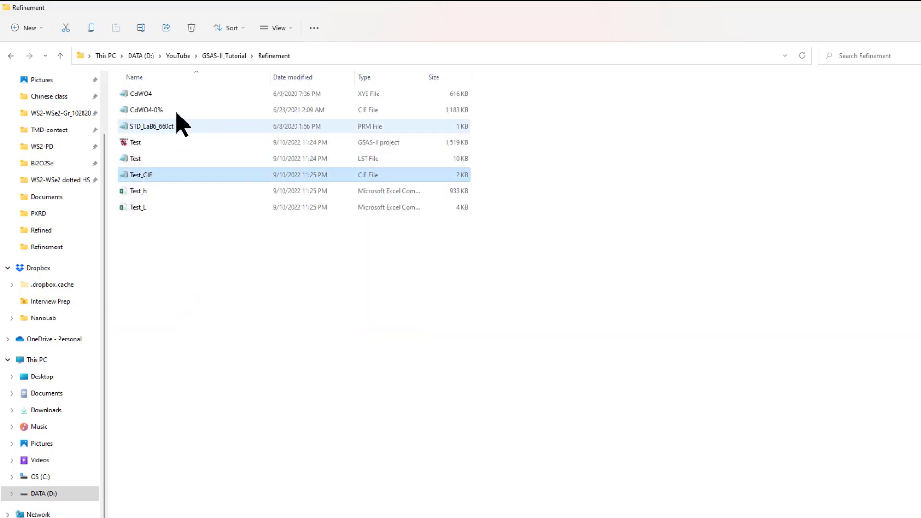
click(177, 95)
drag(163, 228, 164, 115)
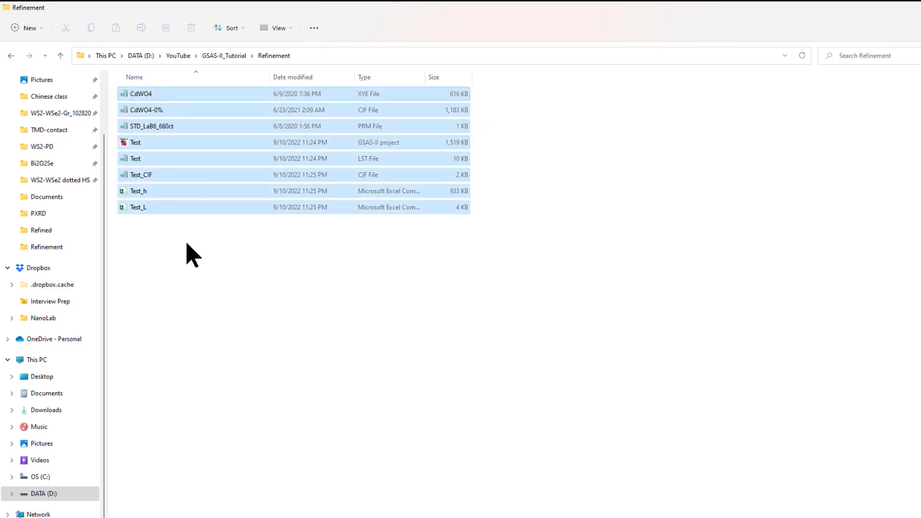
click(190, 247)
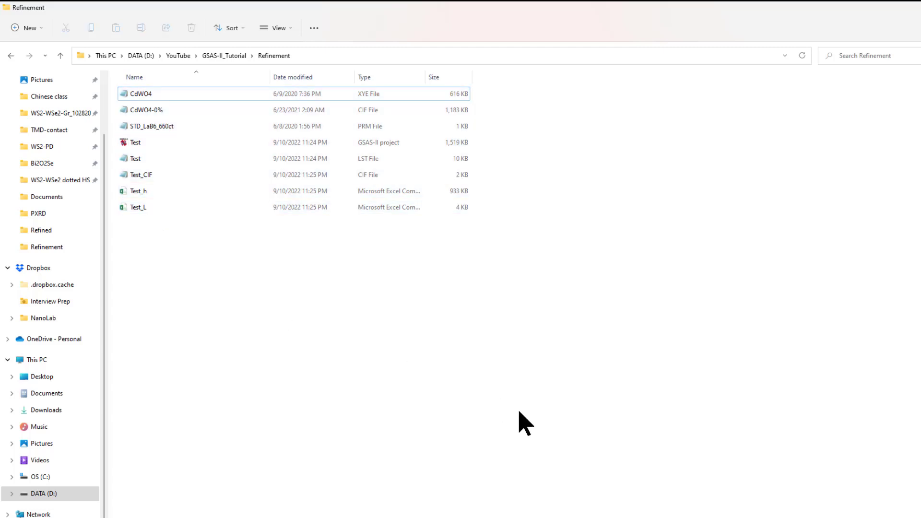